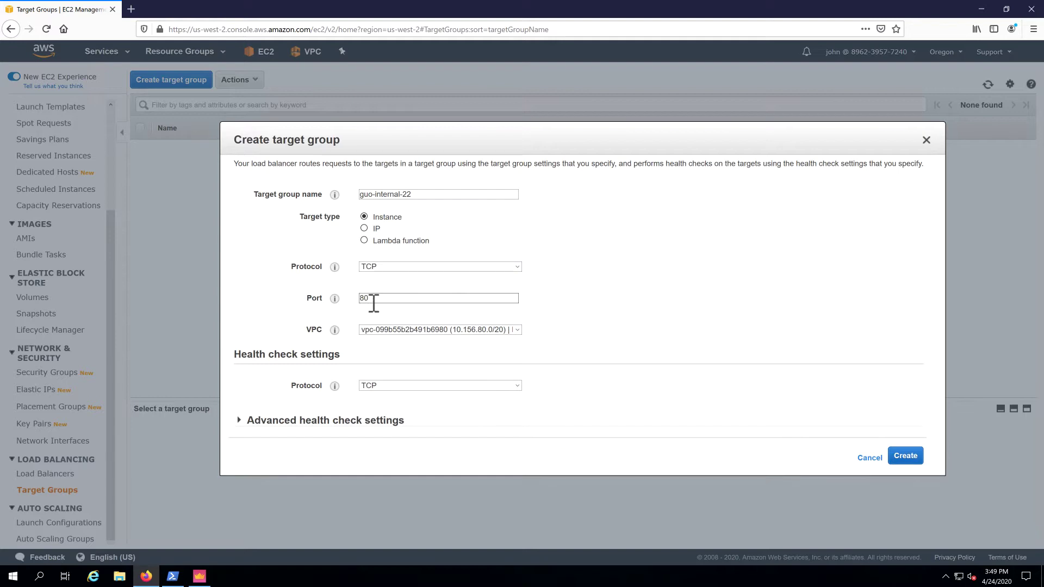
Step: Set the guo-internal-22 target group's port to 22 and its VPC to Prod (10.156.48.0/20), and create the group
key("ctrl+a")
type("22")
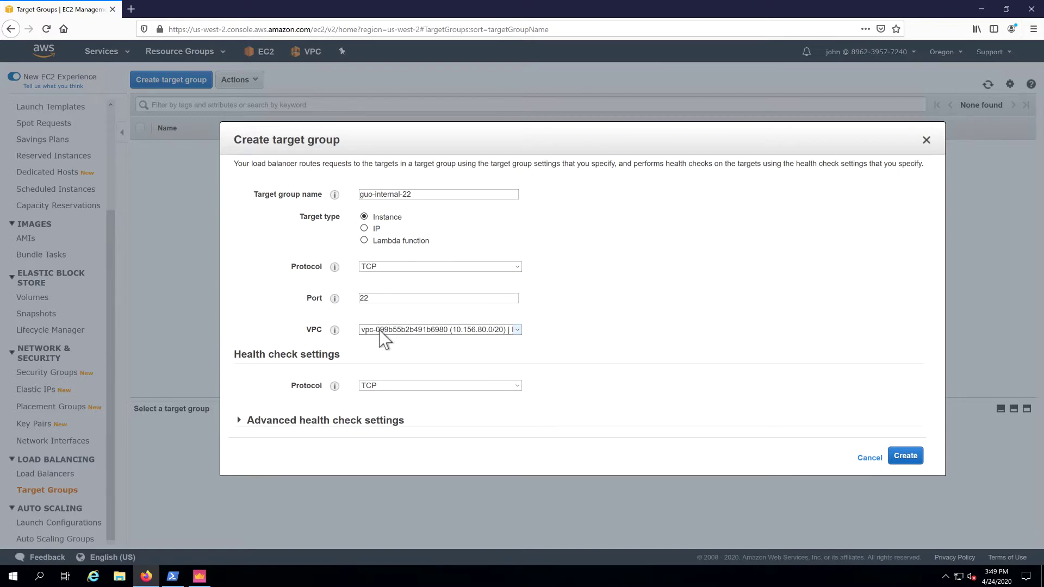
left_click(381, 330)
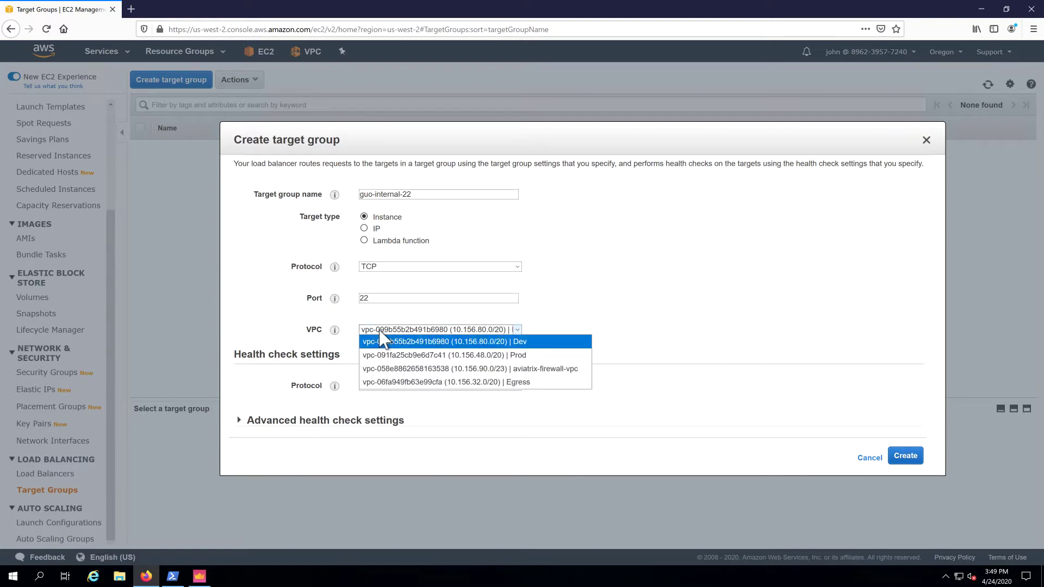
left_click(416, 359)
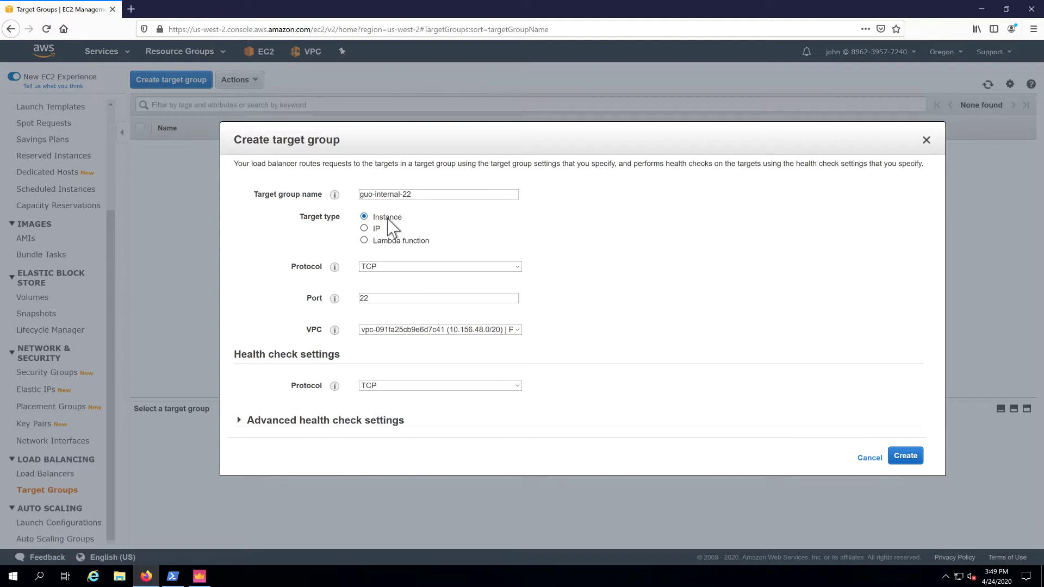
left_click(905, 456)
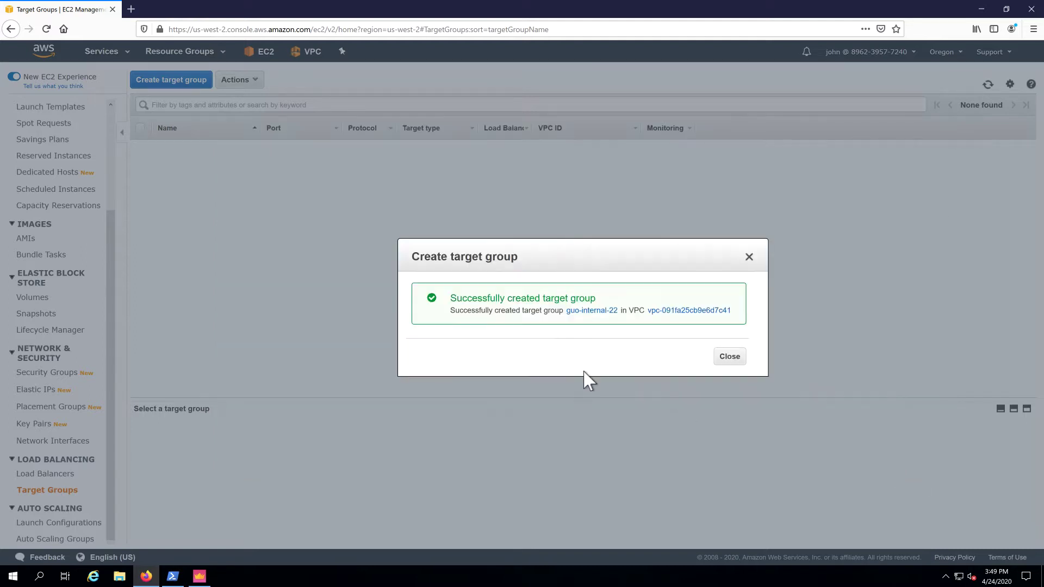
left_click(732, 361)
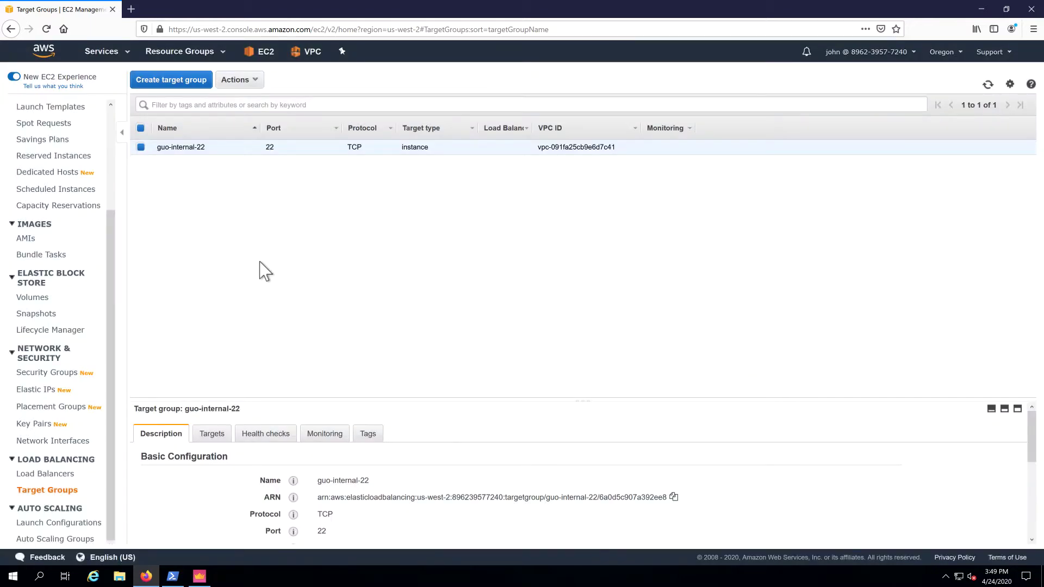
Step: Create an instance target group named guo-internal-80 with protocol TCP and port 80 in the Prod VPC (10.156.48.0/20)
left_click(165, 85)
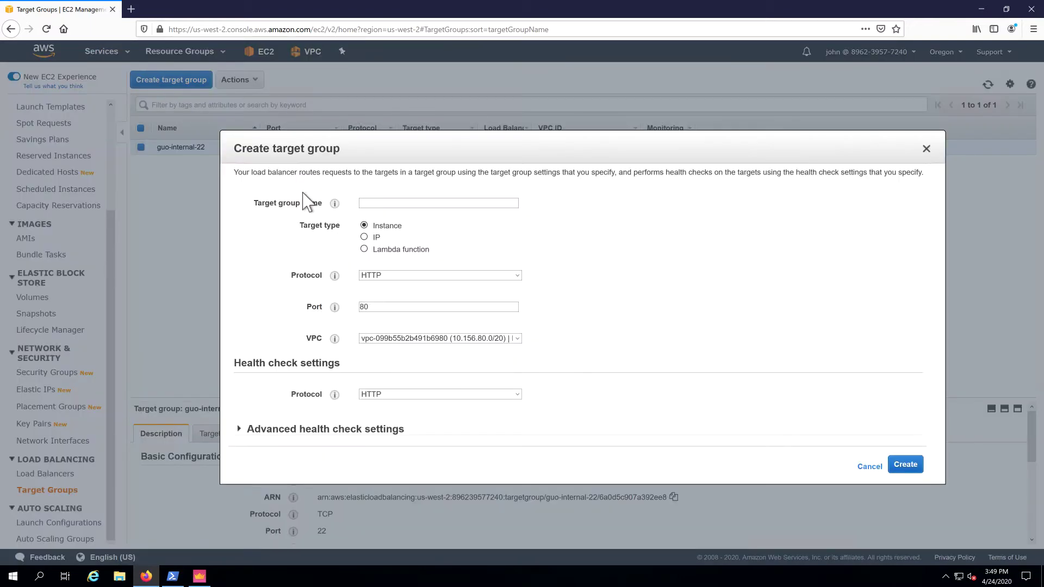
left_click(380, 202)
left_click(392, 277)
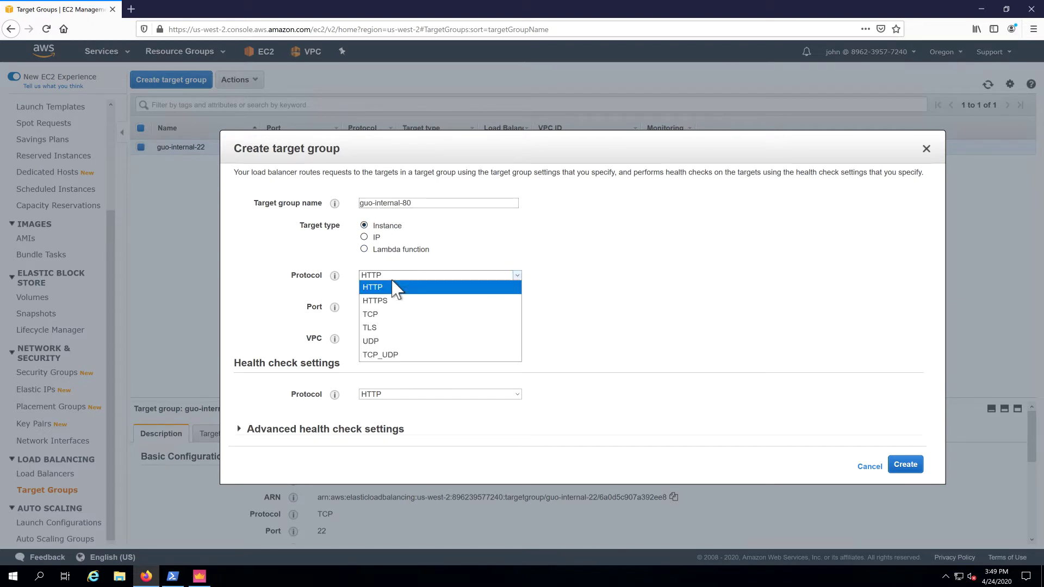
left_click(379, 314)
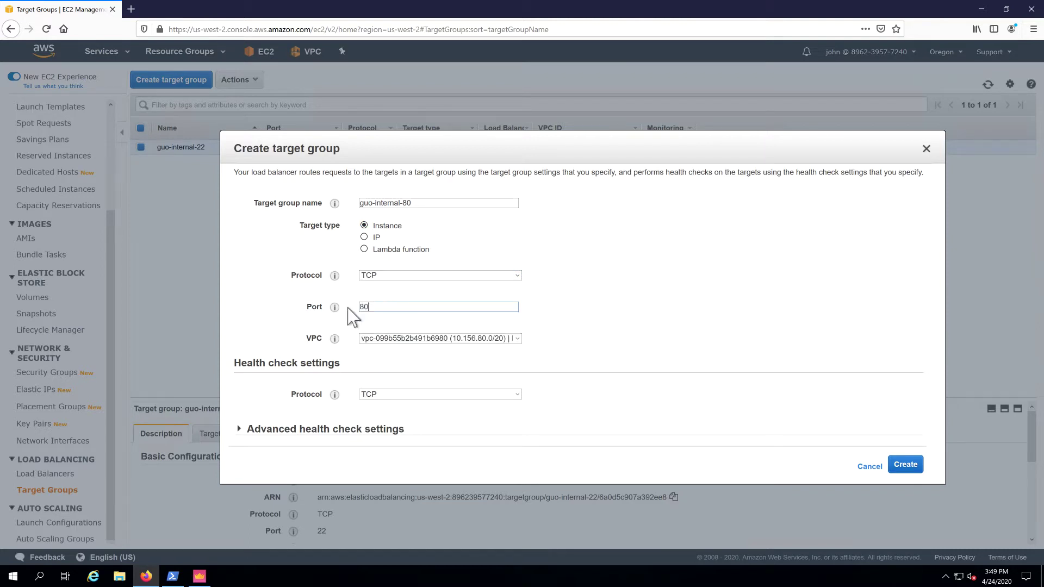
double_click(375, 307)
left_click(385, 340)
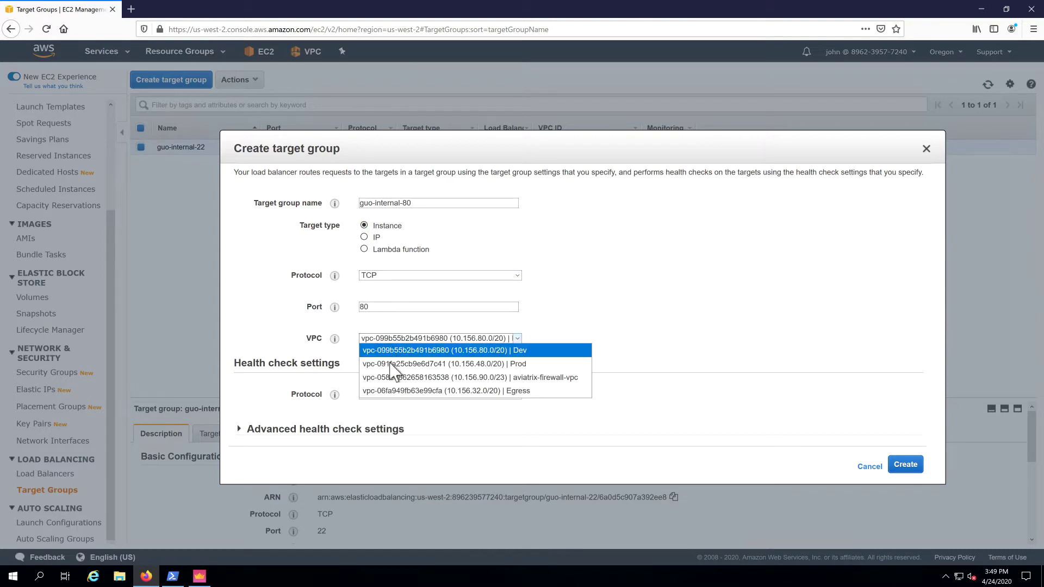
left_click(389, 364)
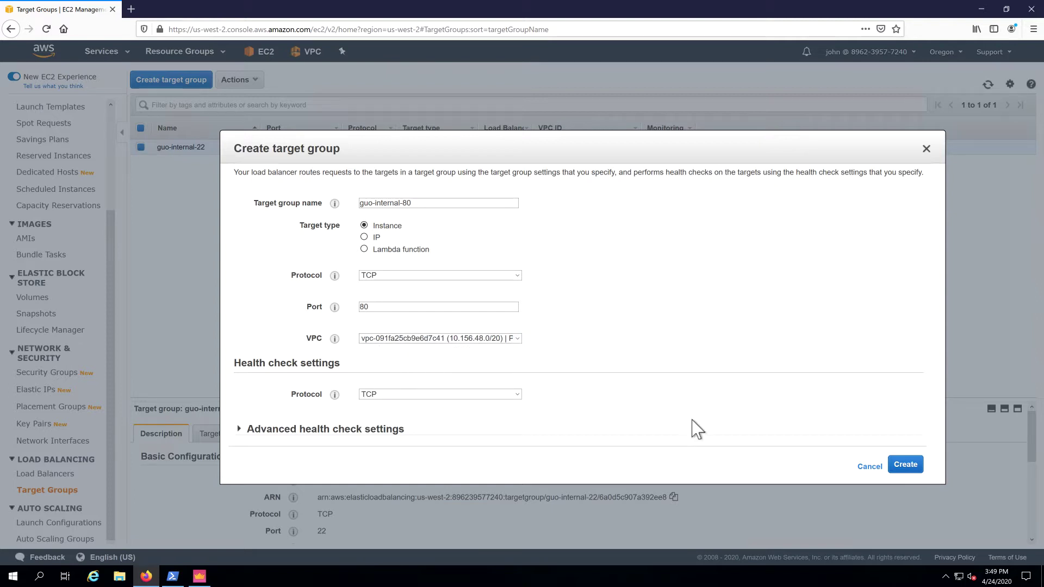
left_click(908, 465)
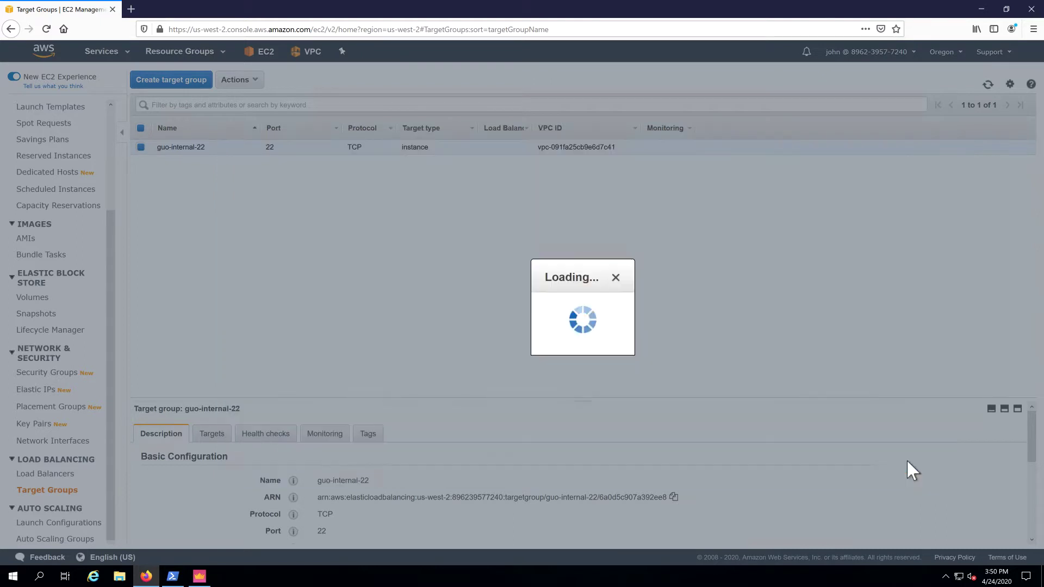
left_click(730, 358)
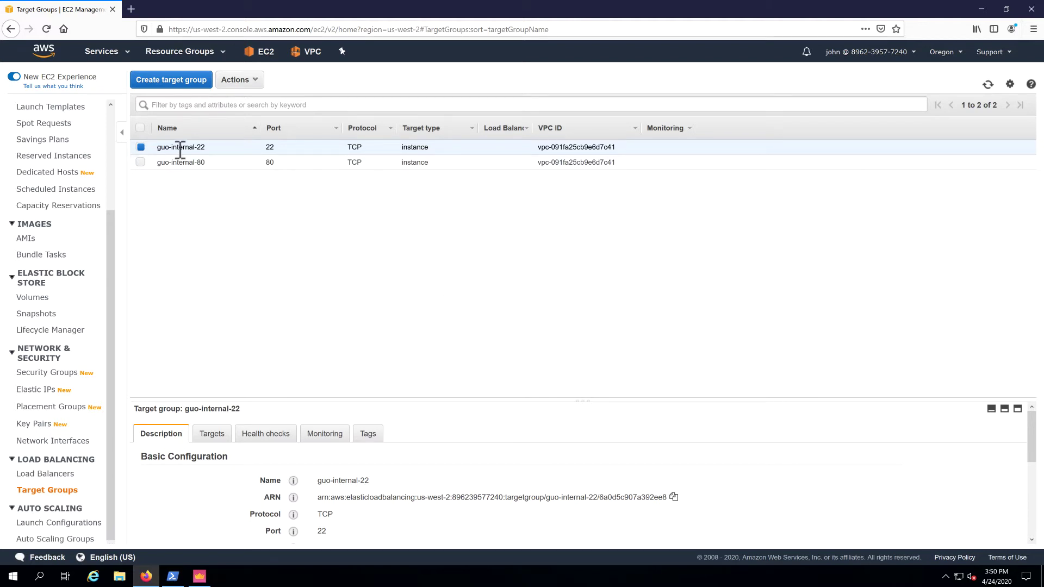
Step: Register the ProdServer01 instance on port 22 as a target of guo-internal-22 and save
left_click(211, 433)
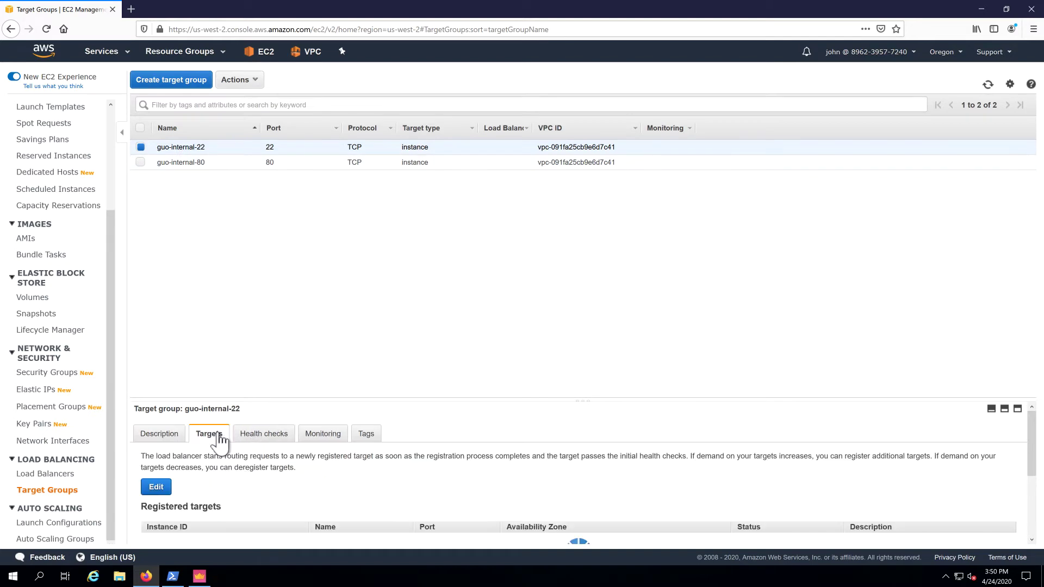
left_click(157, 488)
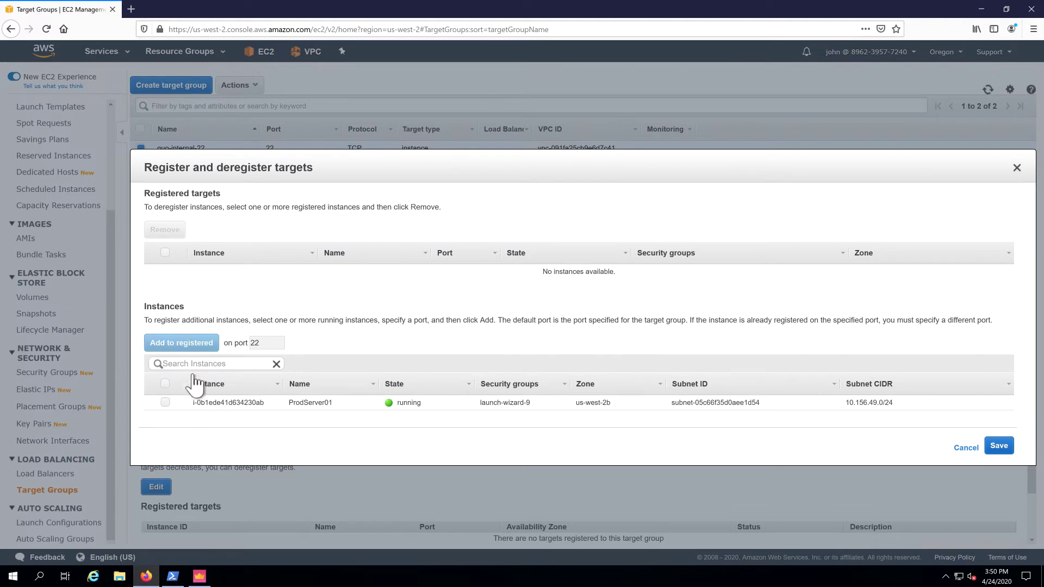
left_click(166, 403)
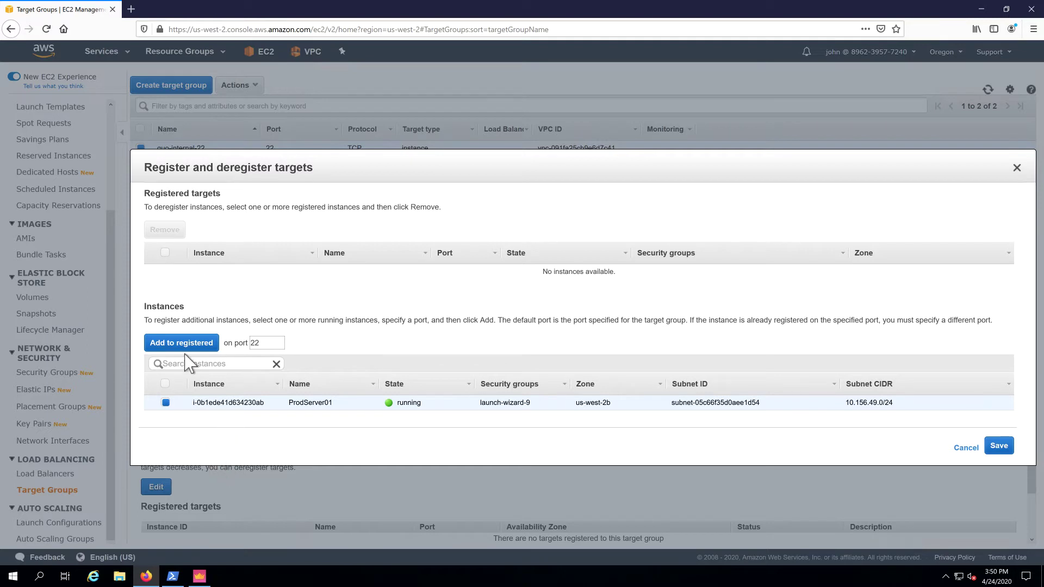
left_click(206, 344)
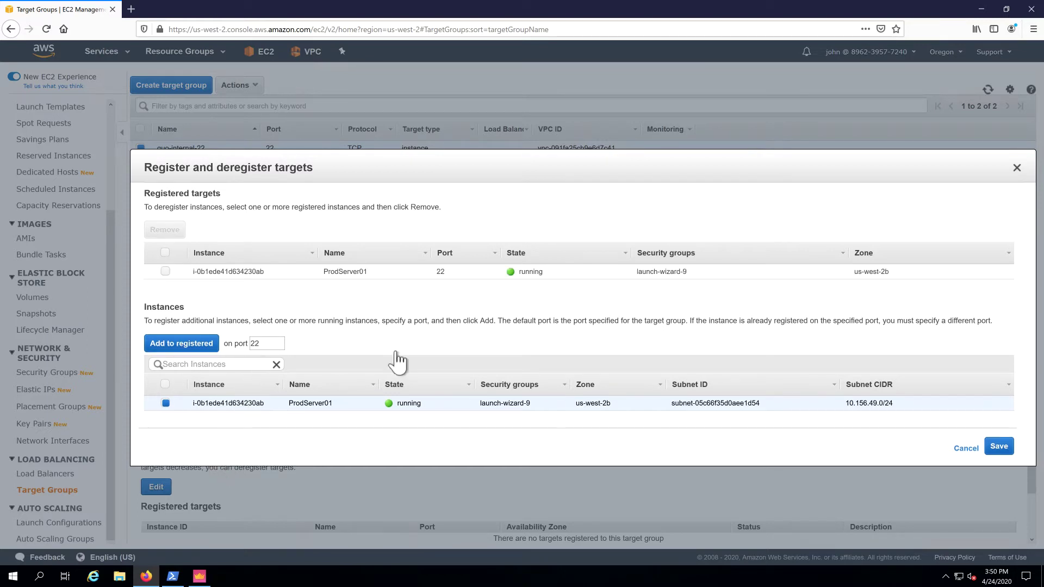
left_click(999, 447)
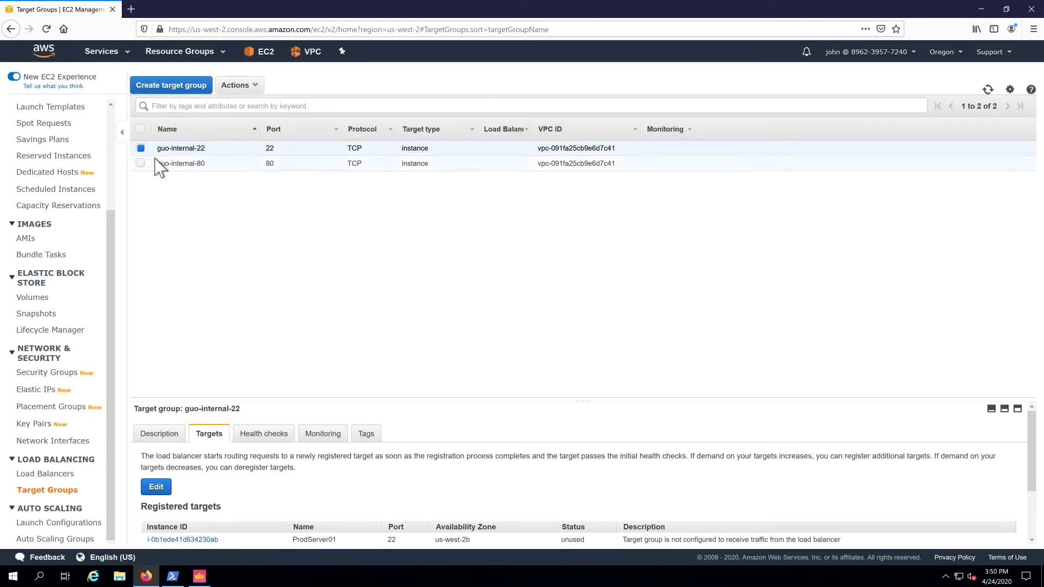
Step: Register the ProdServer01 instance on port 80 as a target of guo-internal-80 and save
left_click(141, 164)
left_click(140, 149)
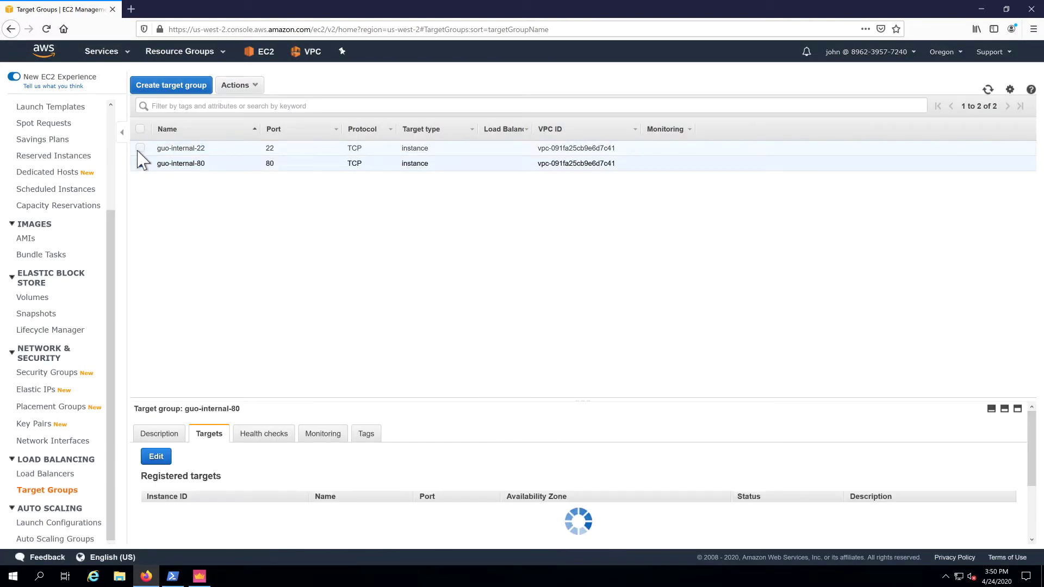
left_click(162, 460)
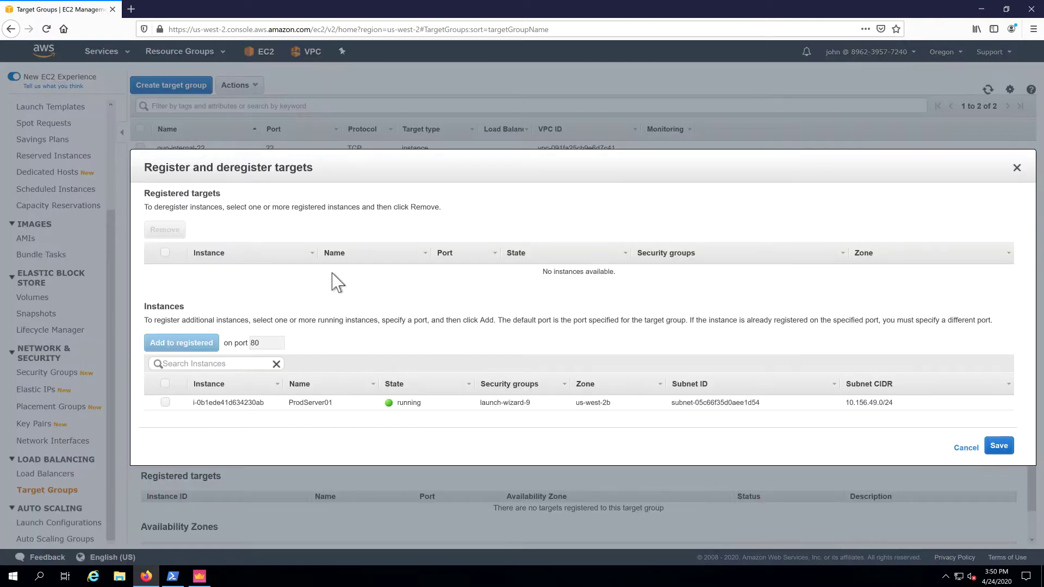
left_click(165, 403)
left_click(177, 348)
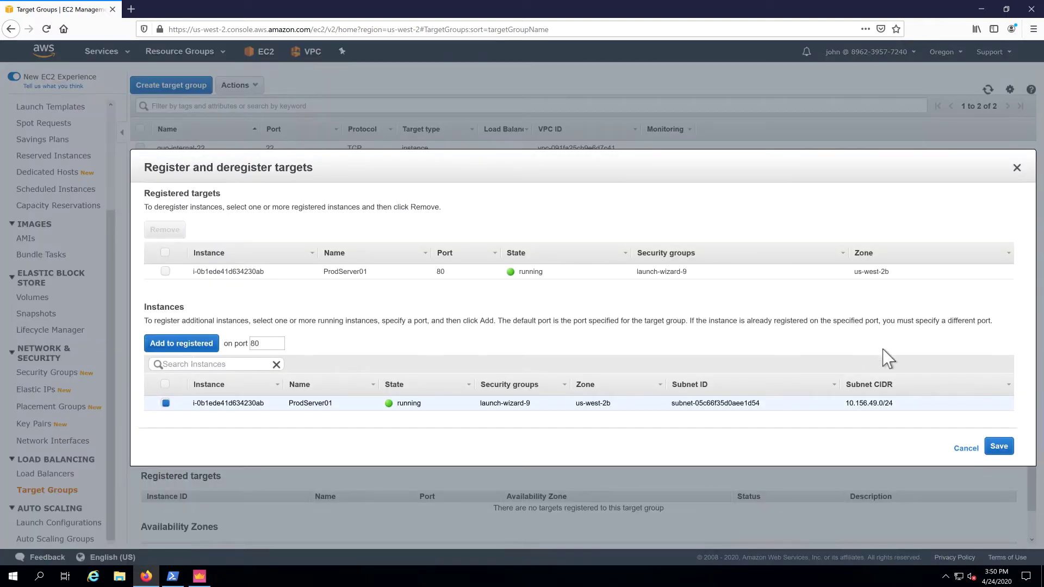
left_click(999, 448)
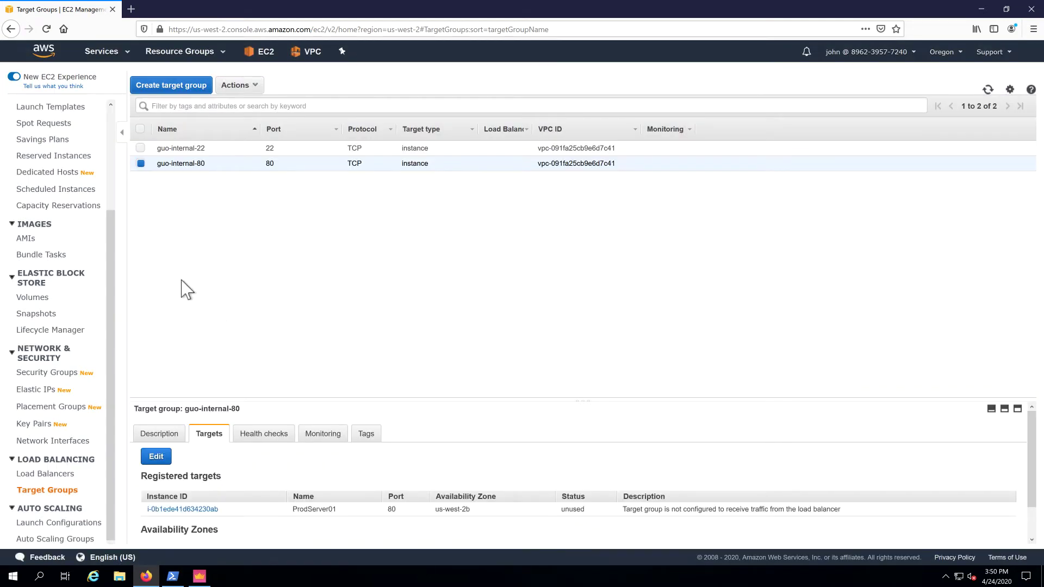
Step: Create an instance target group named guo-external-5080 with protocol TCP and port 5080 in the aviatrix-firewall-vpc VPC
left_click(172, 85)
left_click(389, 204)
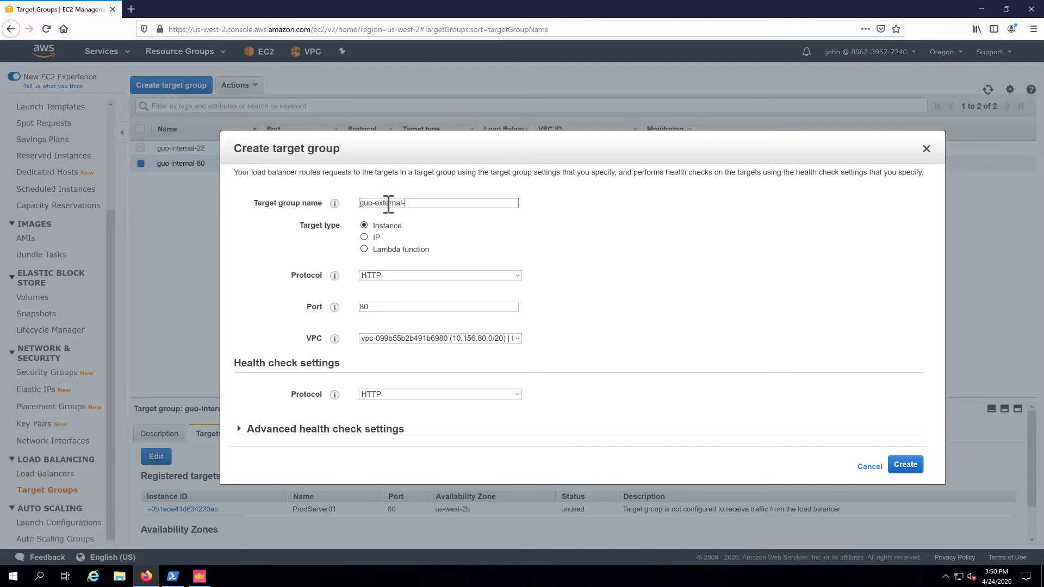
left_click(369, 275)
left_click(371, 316)
left_click(361, 312)
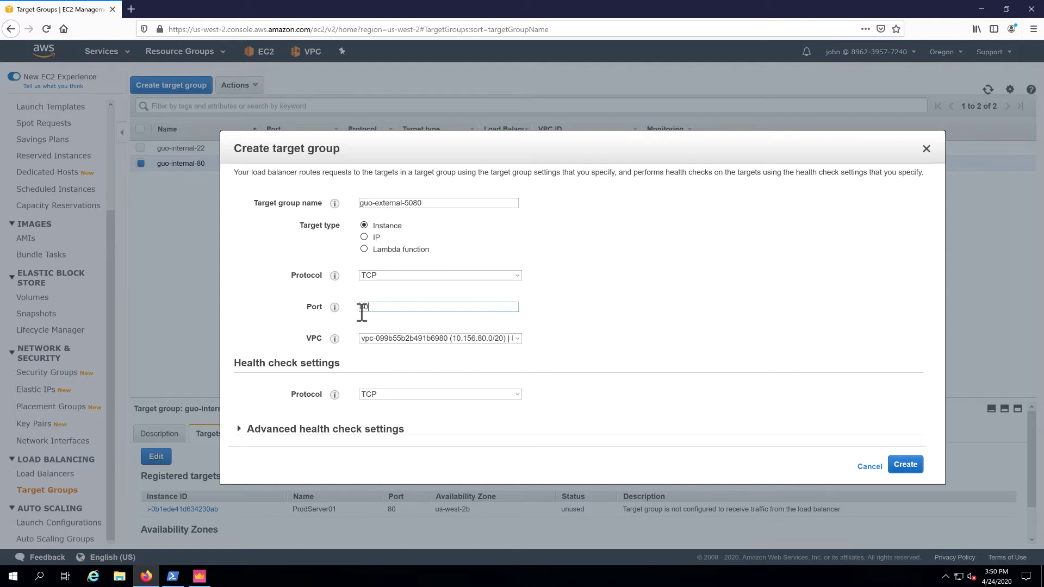
type("50")
key("Tab")
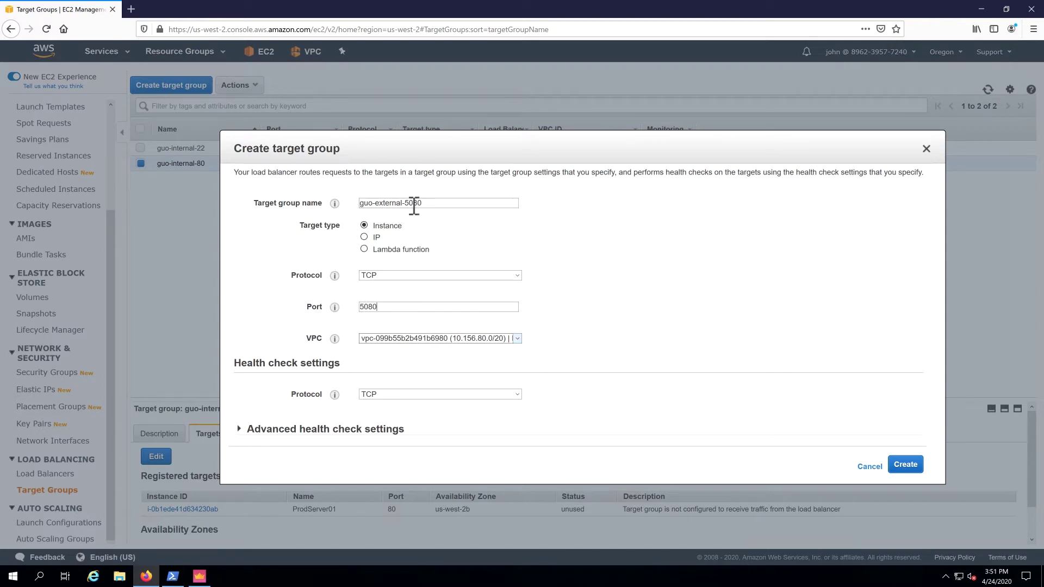
left_click(379, 339)
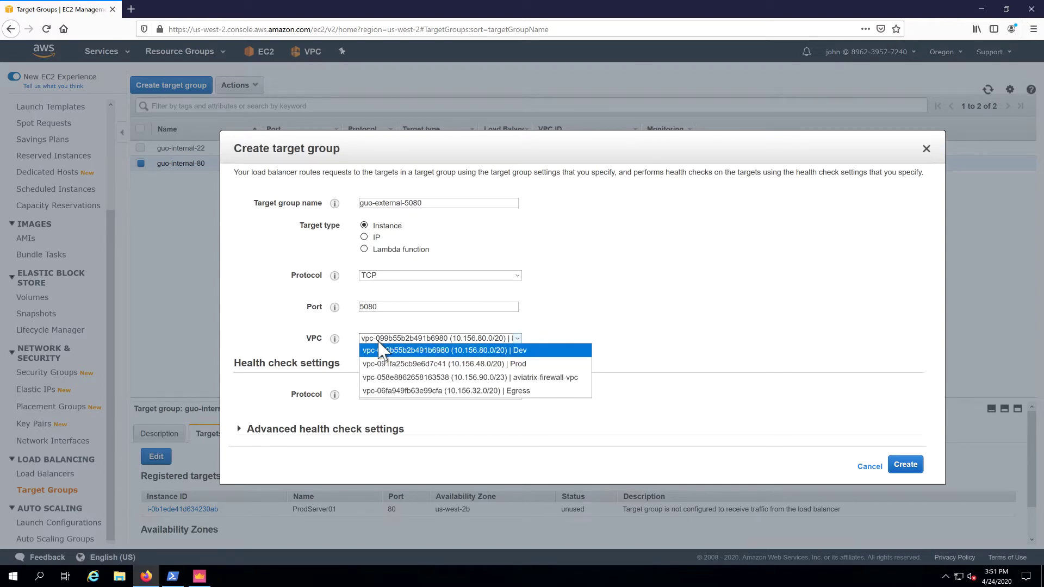
left_click(560, 378)
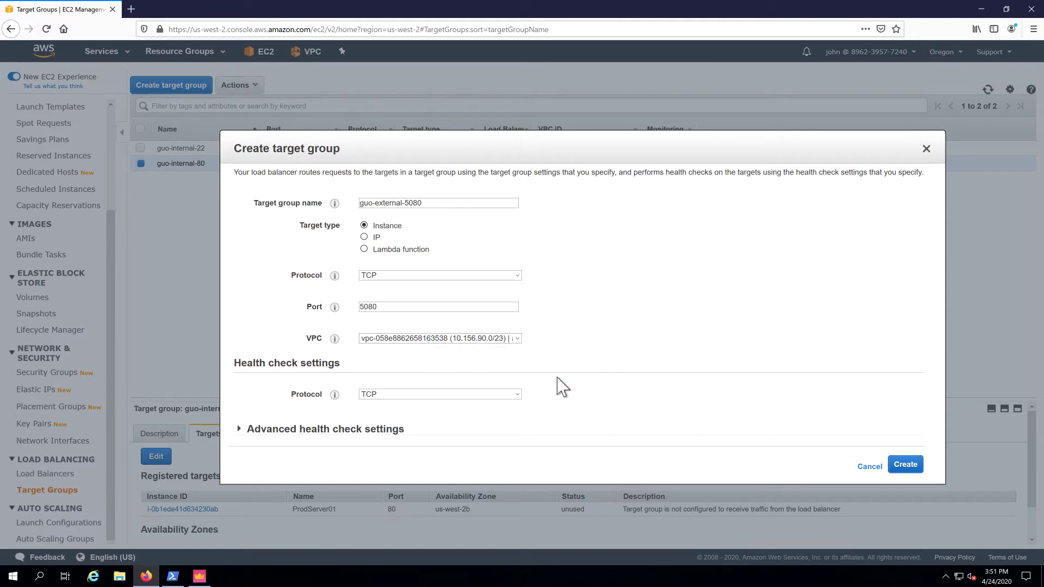
left_click(923, 465)
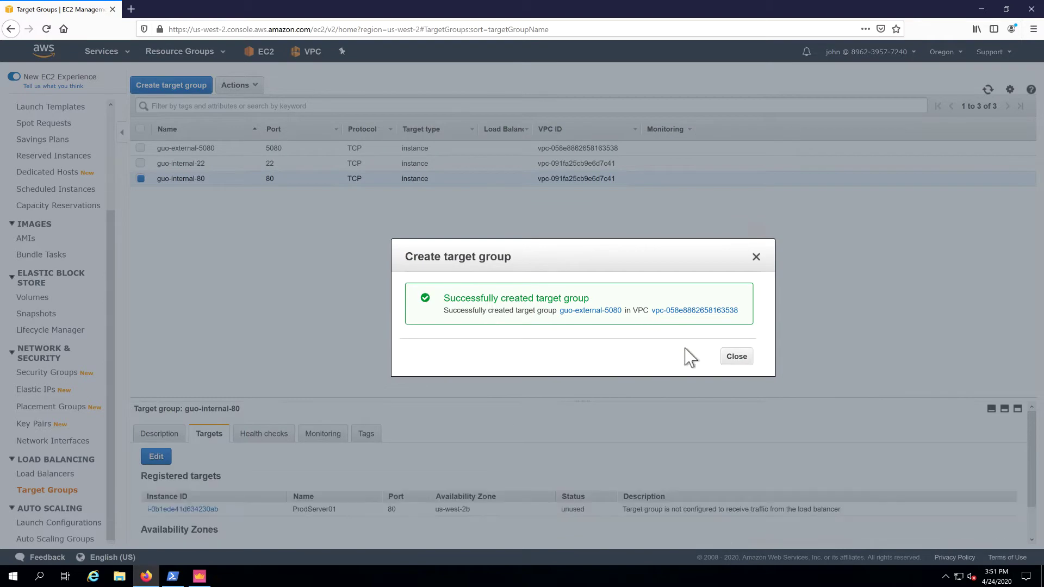
left_click(734, 358)
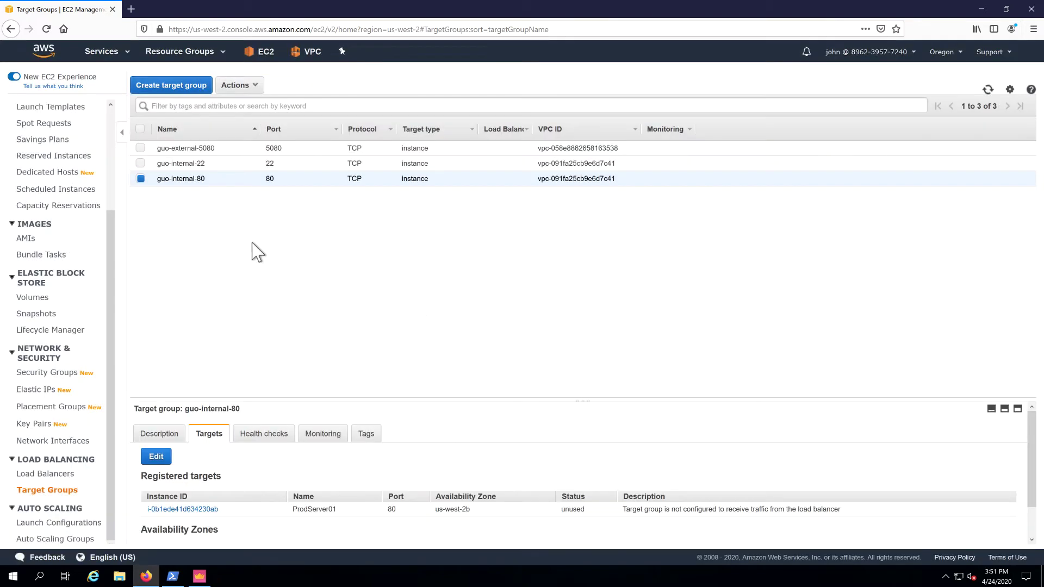
Step: Create an instance target group named guo-external-5022 with protocol TCP and port 5022 in the aviatrix-firewall-vpc VPC
left_click(155, 87)
left_click(370, 203)
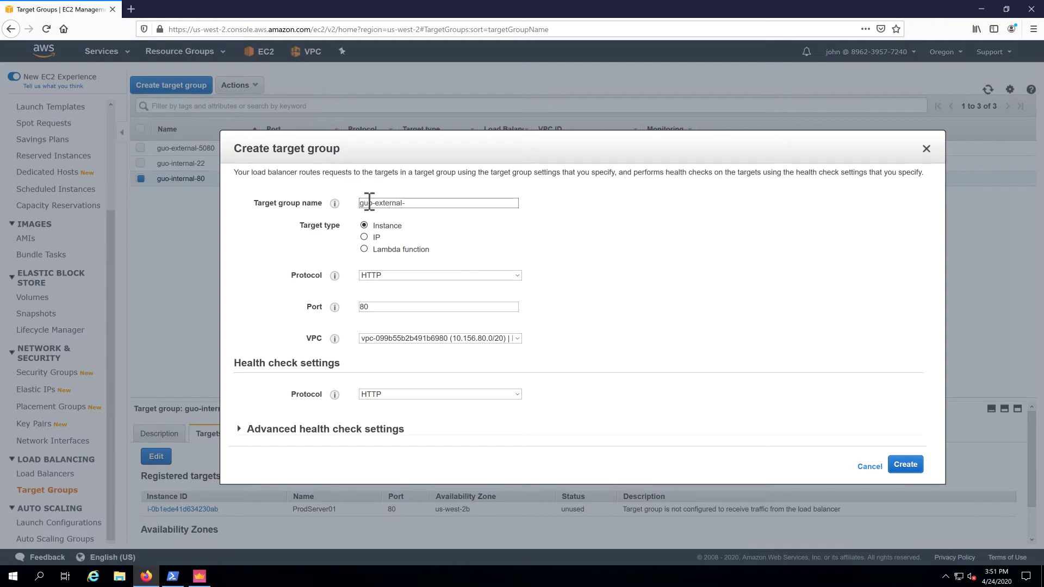
type("22")
left_click(369, 275)
left_click(374, 314)
double_click(362, 306)
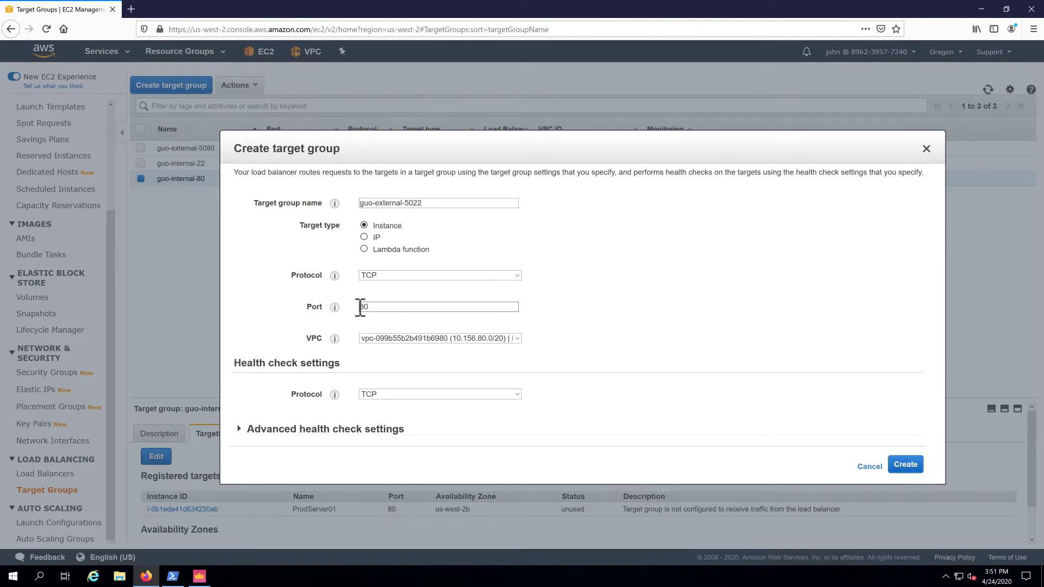
mouse_move(335, 308)
type("5022")
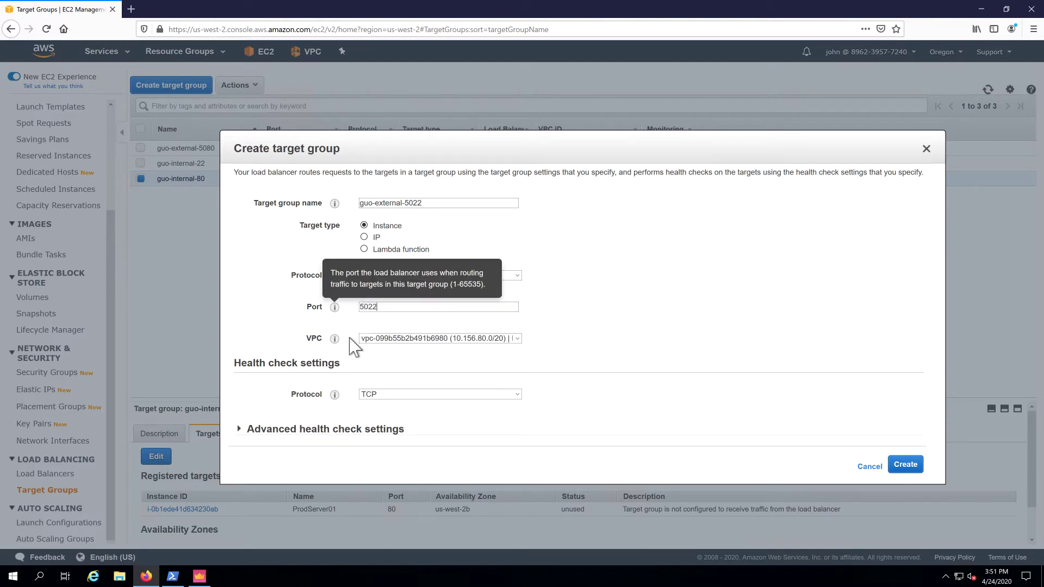
left_click(394, 339)
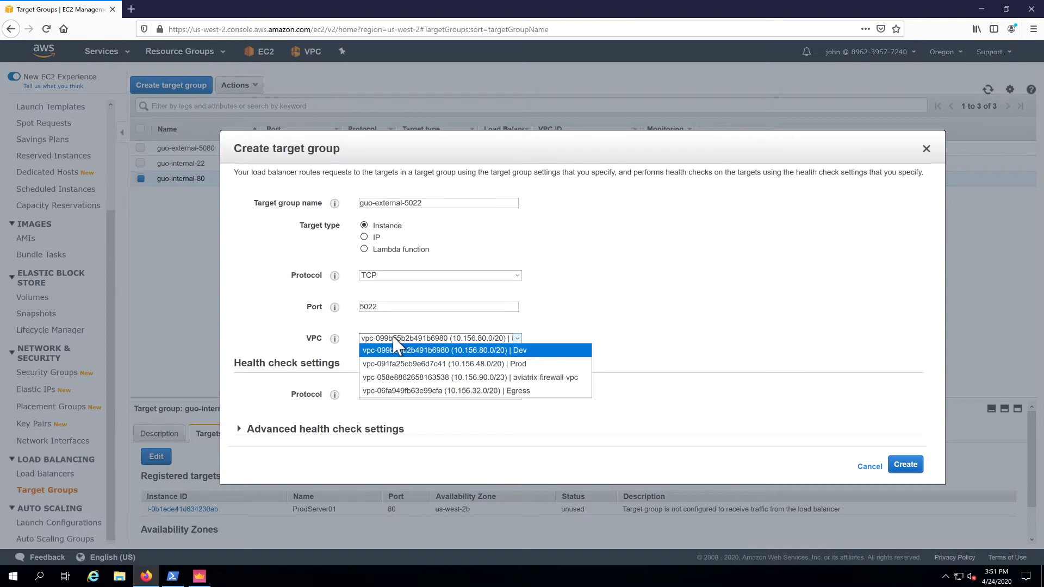
left_click(416, 378)
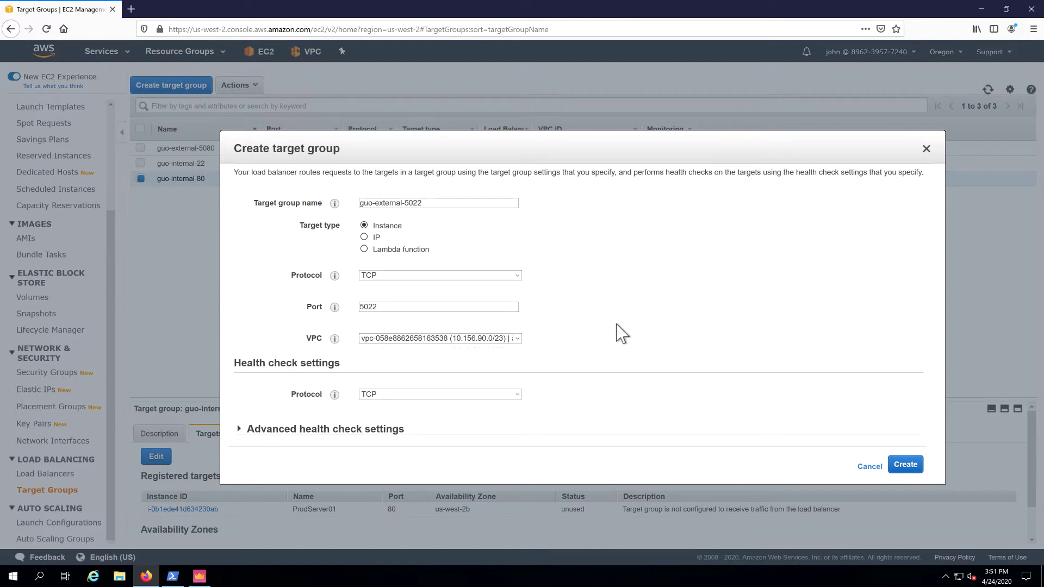
left_click(898, 465)
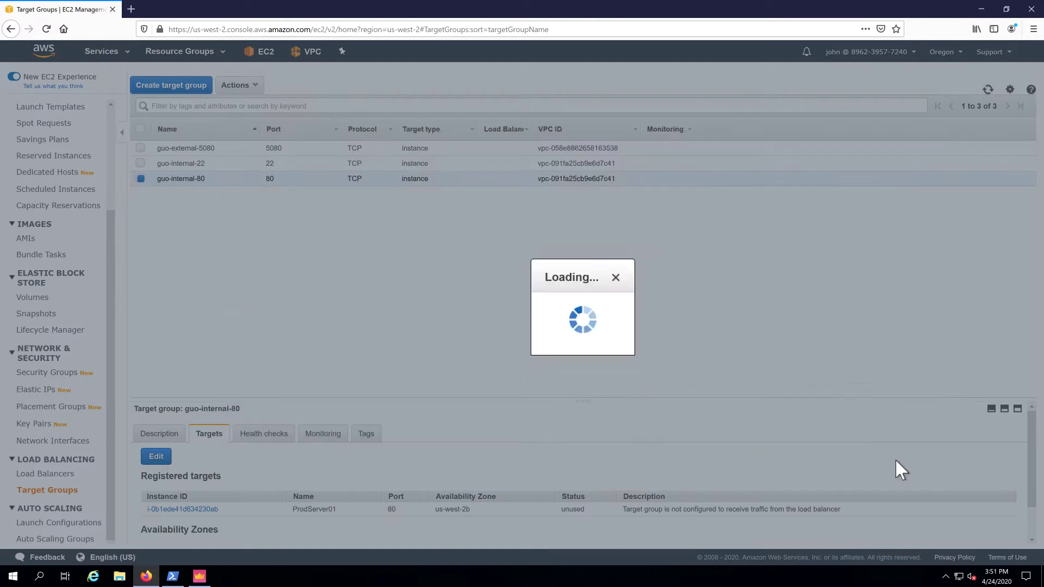
left_click(737, 359)
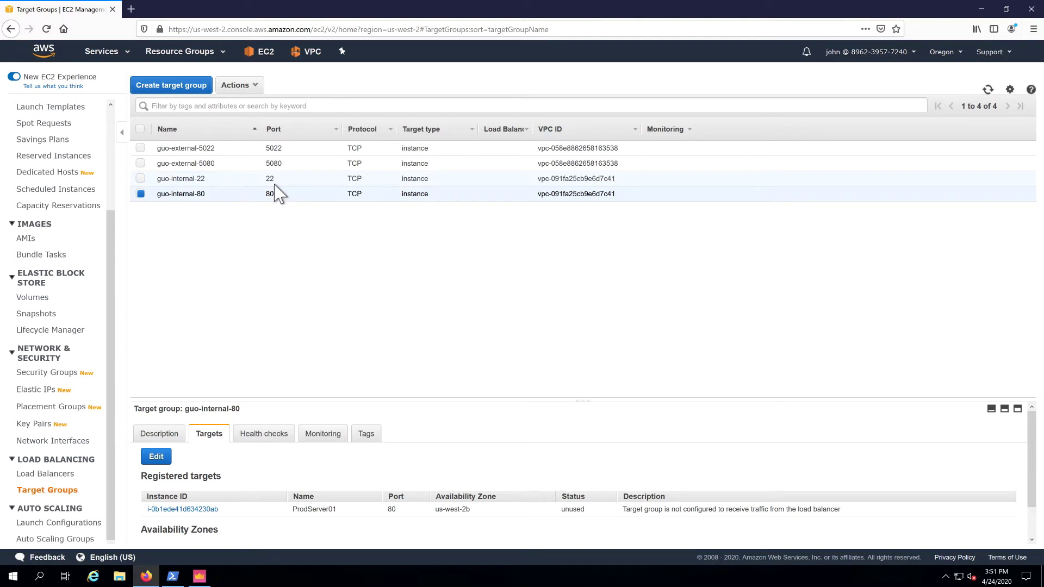
Step: Register the CPFW01 and CPFW02 firewall instances on port 5022 as targets of guo-external-5022 and save
left_click(196, 148)
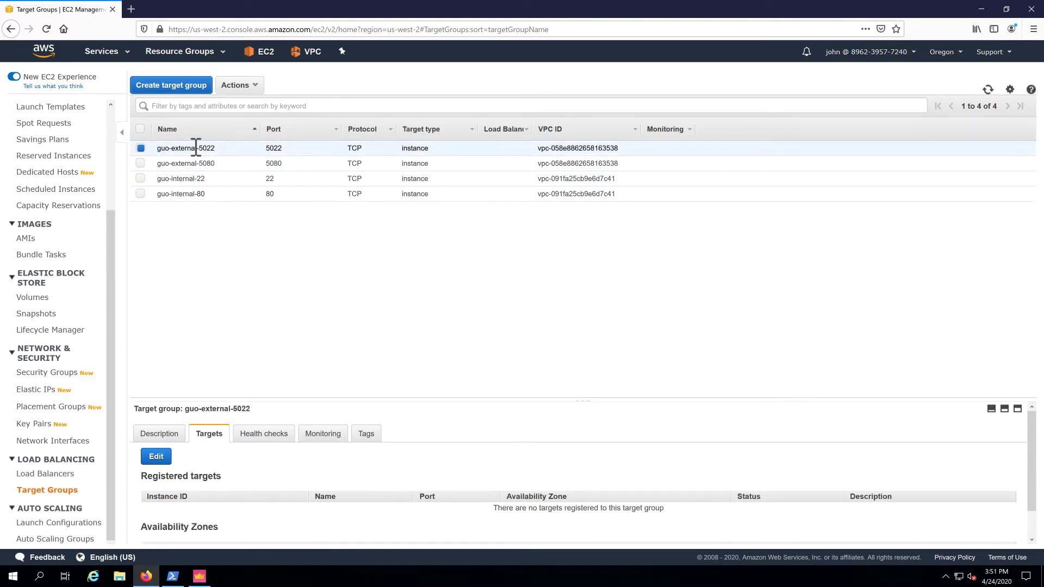
left_click(156, 458)
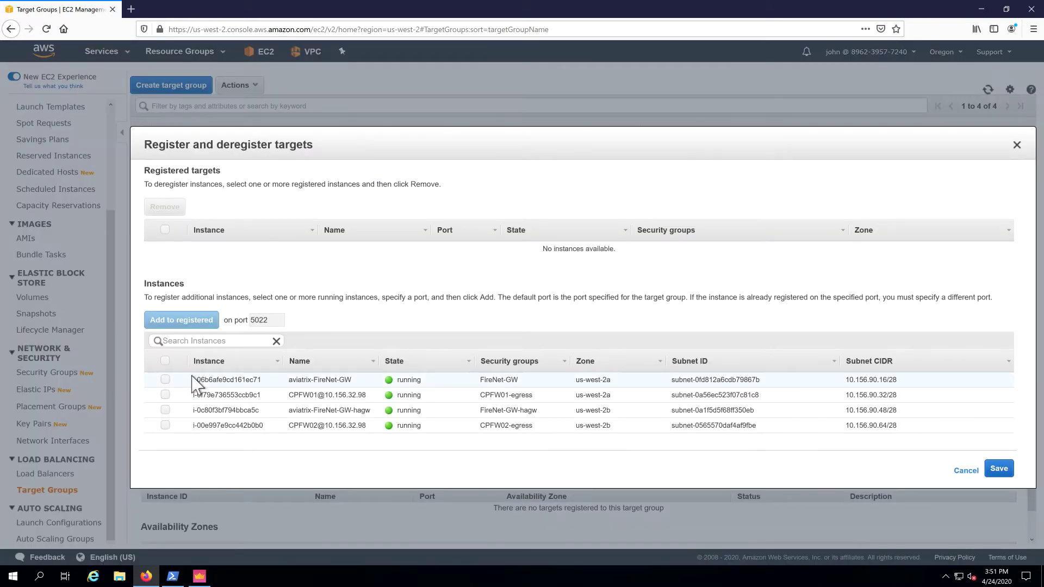
left_click(165, 395)
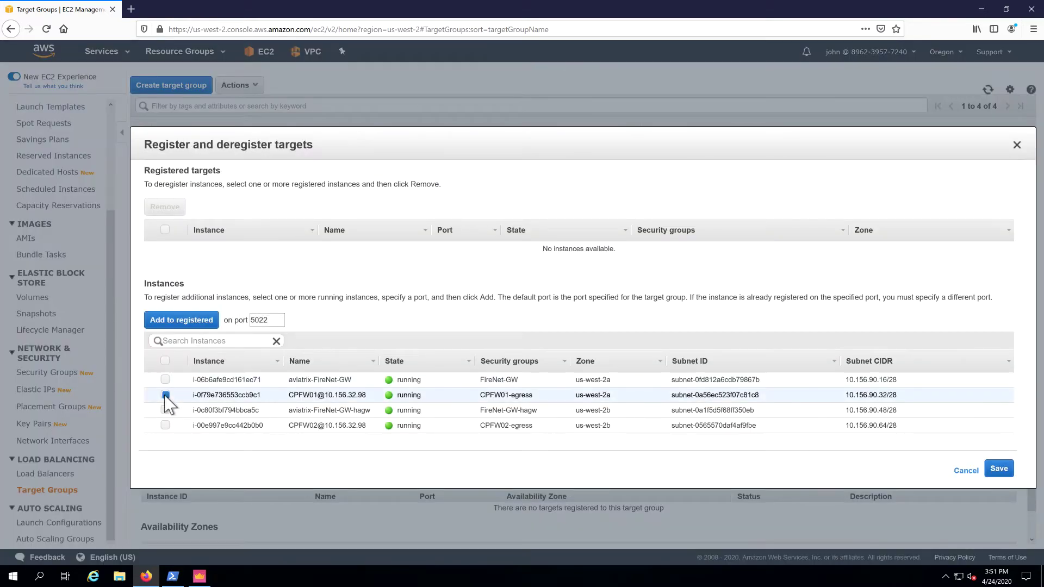
left_click(165, 425)
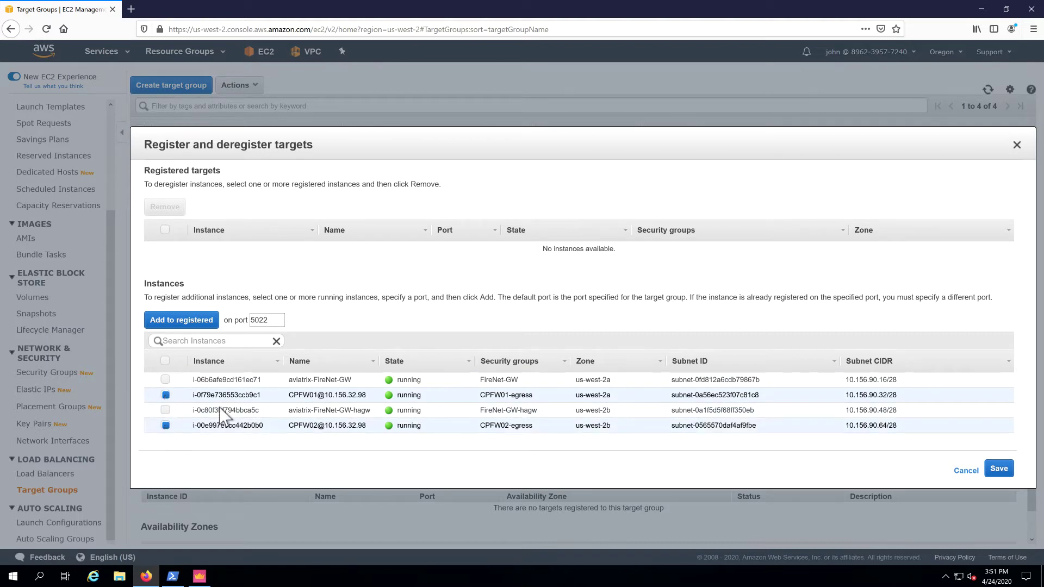
left_click(199, 332)
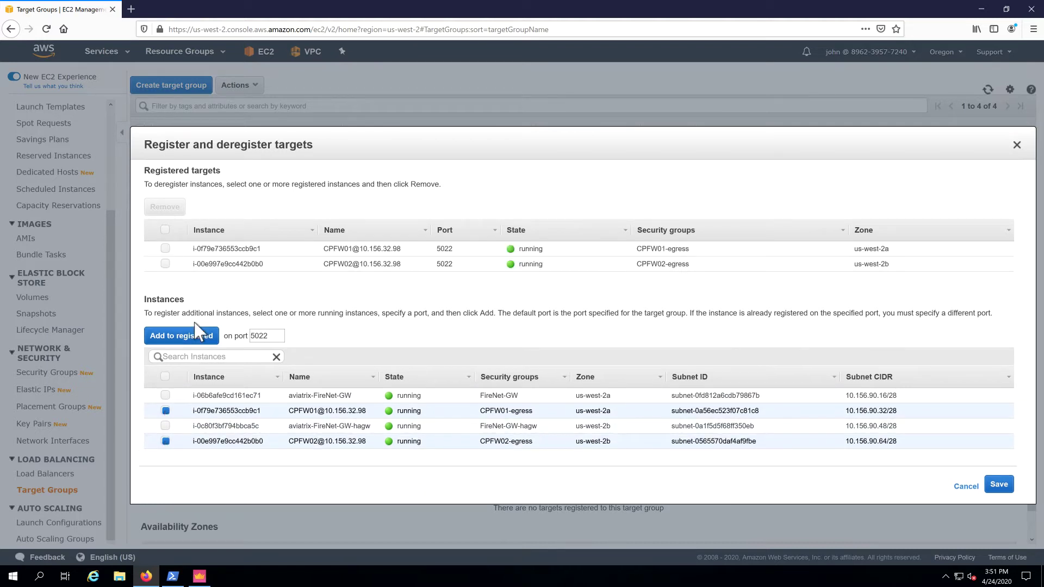
left_click(1003, 485)
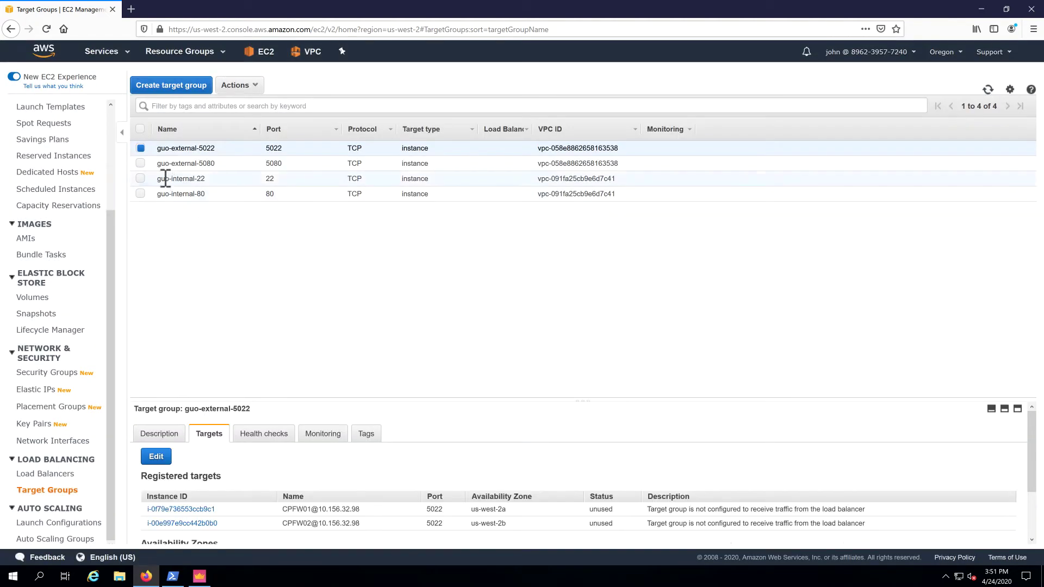
Step: Register the CPFW01 and CPFW02 firewall instances on port 5080 as targets of guo-external-5080 and save
left_click(141, 163)
left_click(141, 149)
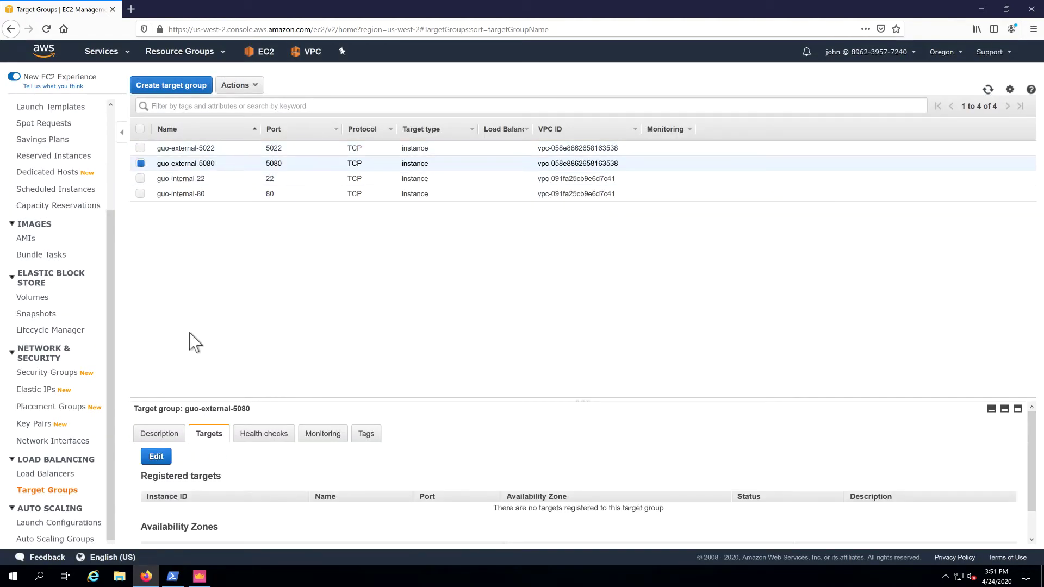
left_click(161, 462)
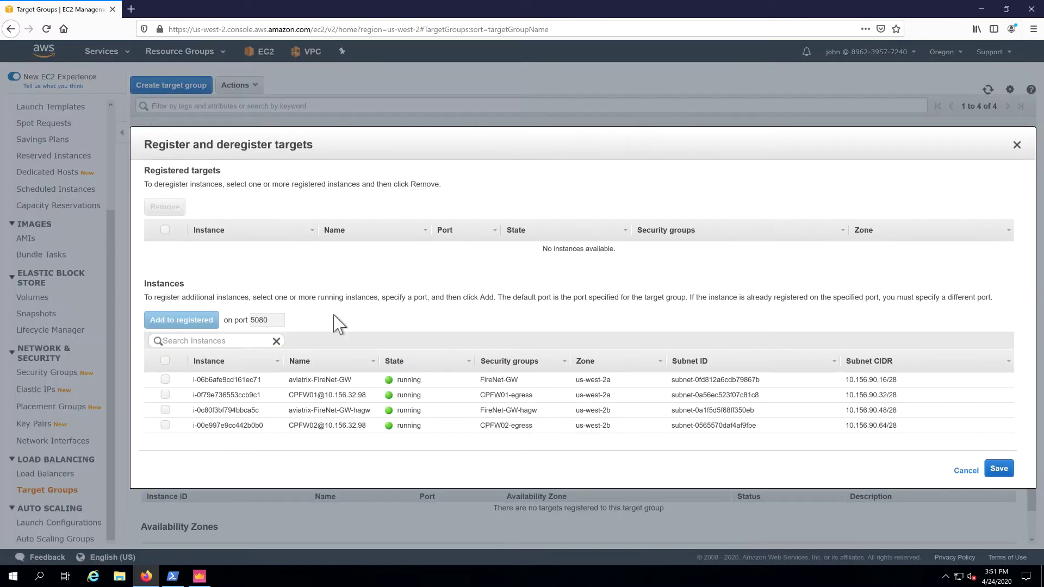
left_click(165, 380)
left_click(165, 380)
left_click(165, 395)
left_click(166, 425)
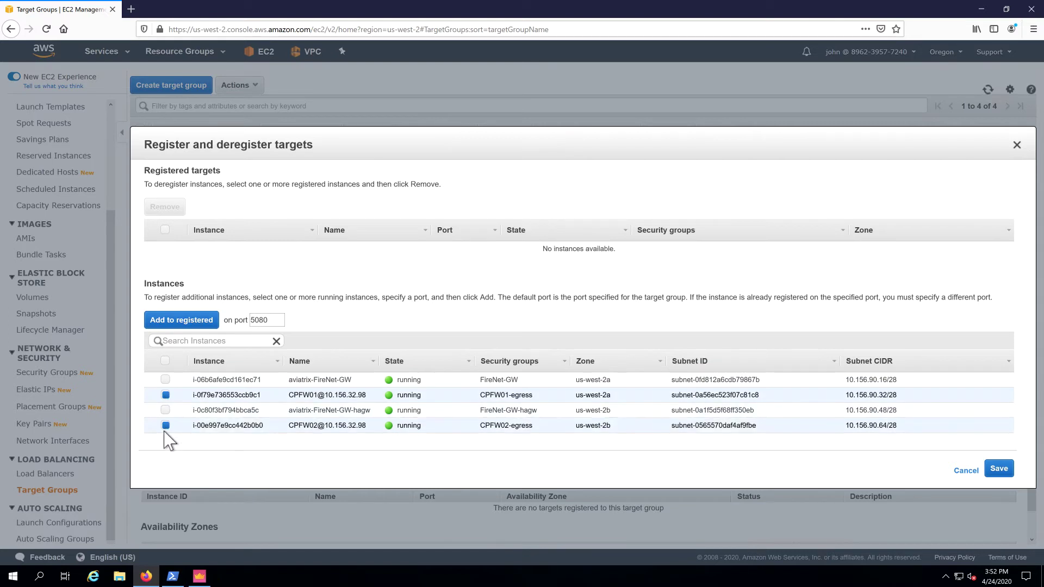
left_click(196, 319)
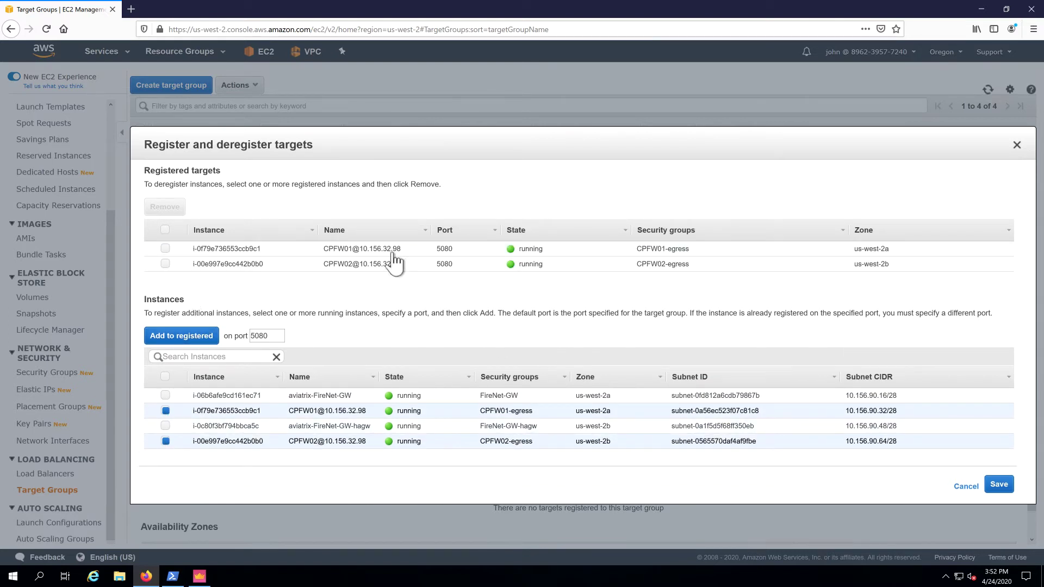
left_click(1000, 485)
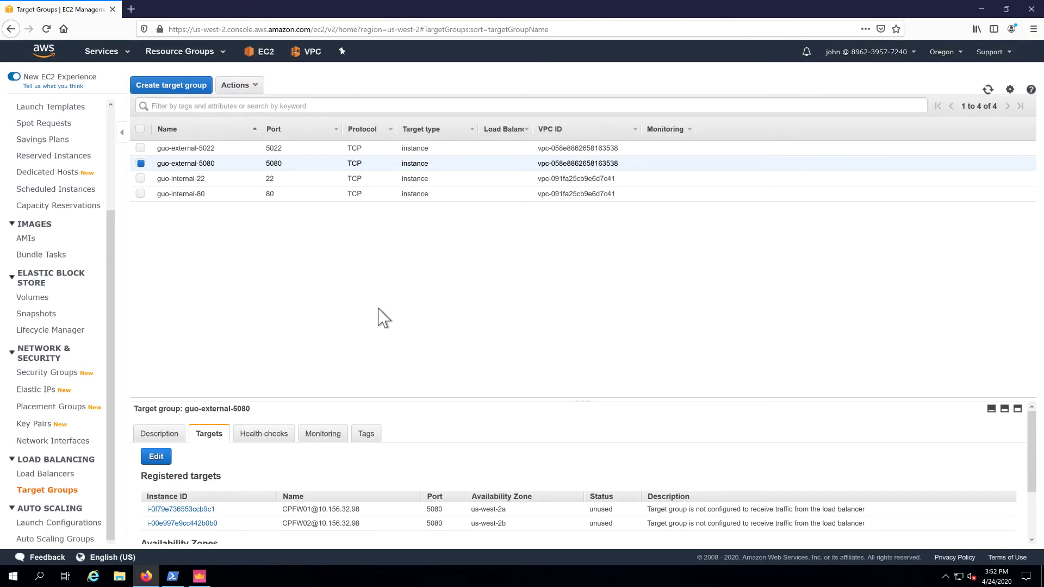
Step: Start creating a Network Load Balancer named guo-internal-lb with the internal scheme
left_click(61, 477)
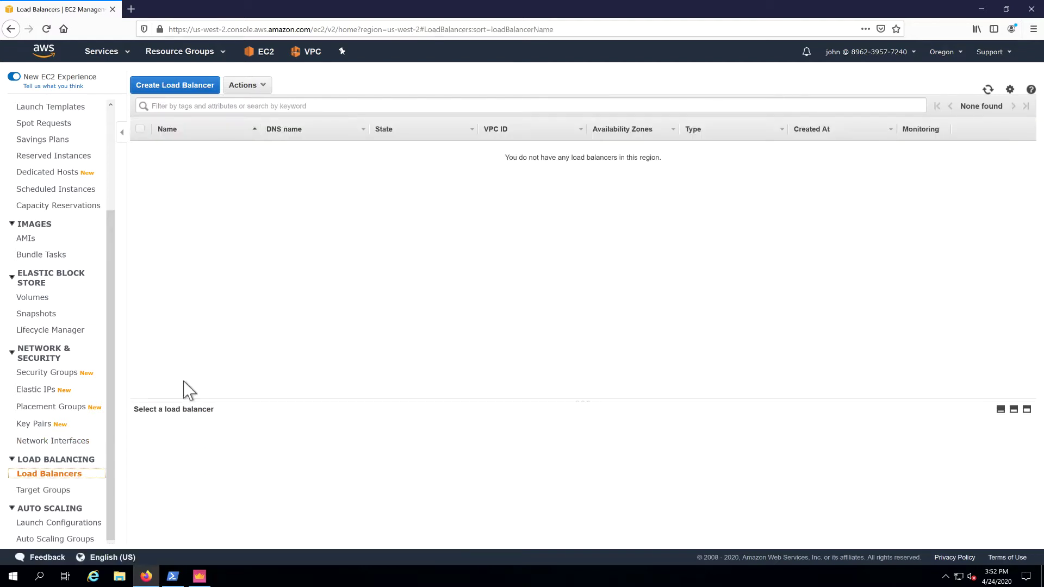
left_click(158, 90)
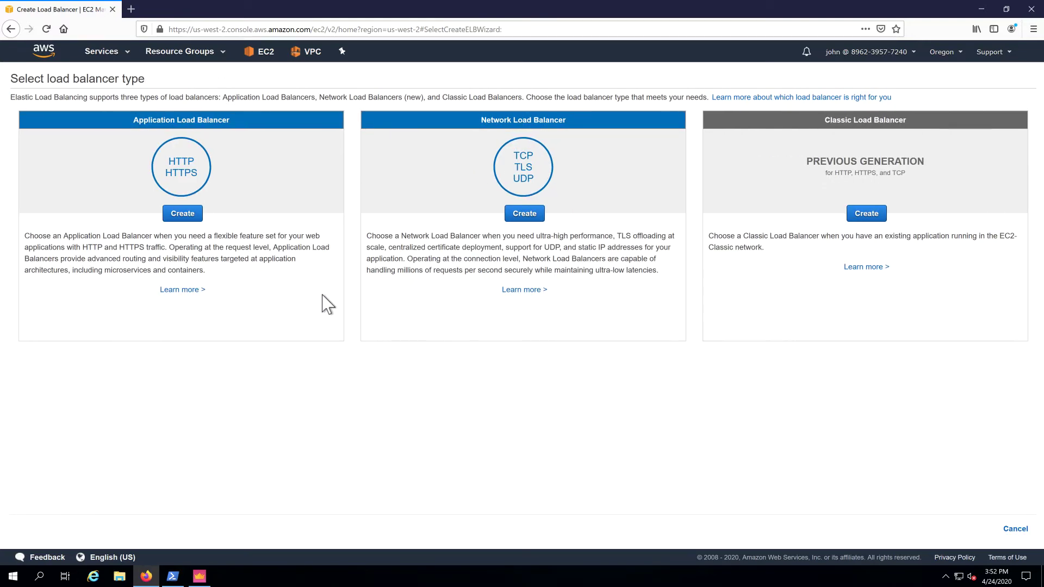
left_click(523, 214)
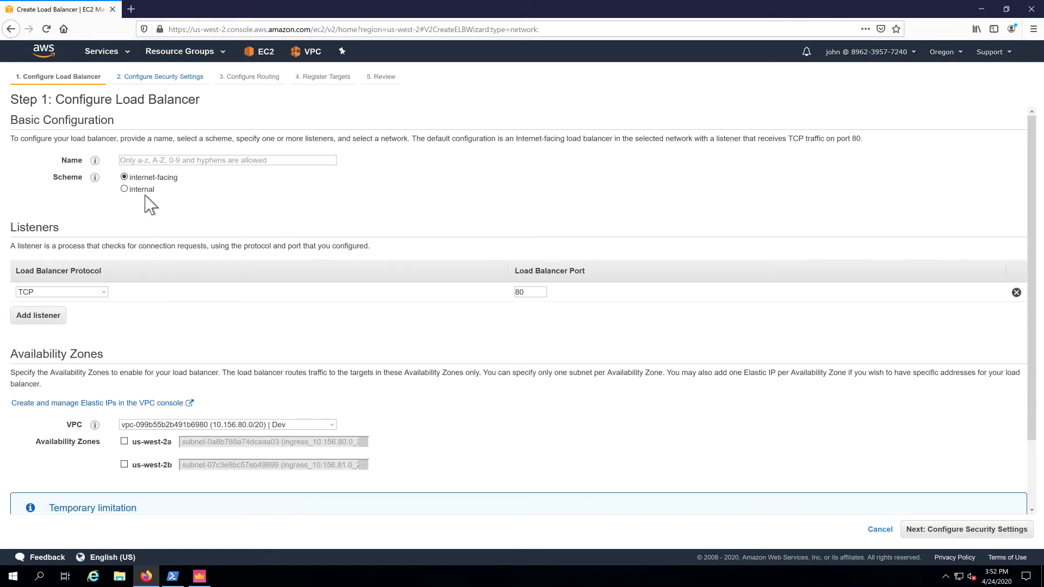
left_click(167, 161)
type("guo-internal-lb")
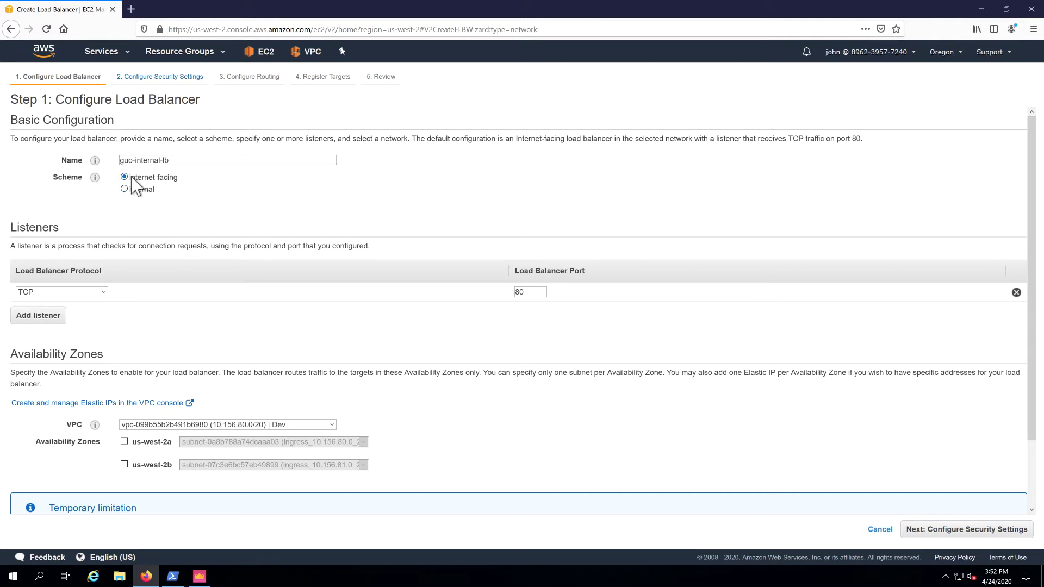
left_click(124, 188)
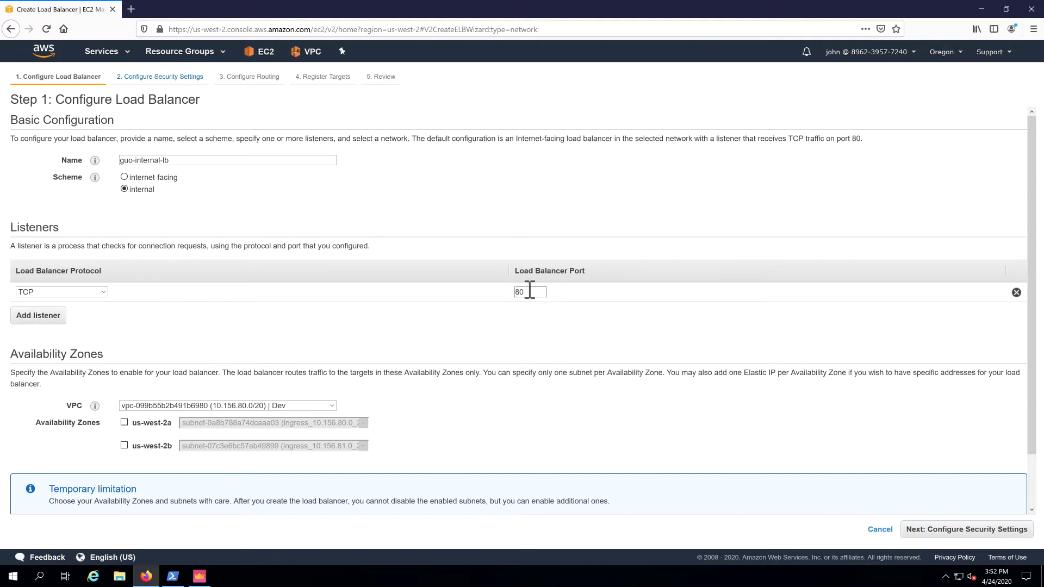
Step: Add a second listener to the load balancer with protocol TCP on port 22
left_click(46, 320)
left_click(100, 313)
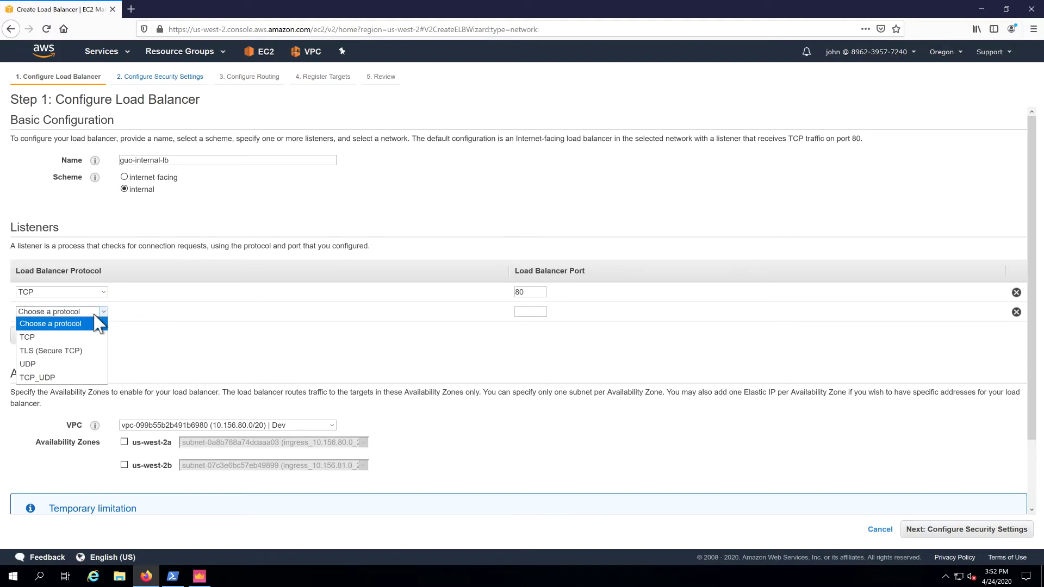
left_click(60, 338)
double_click(537, 310)
type("22")
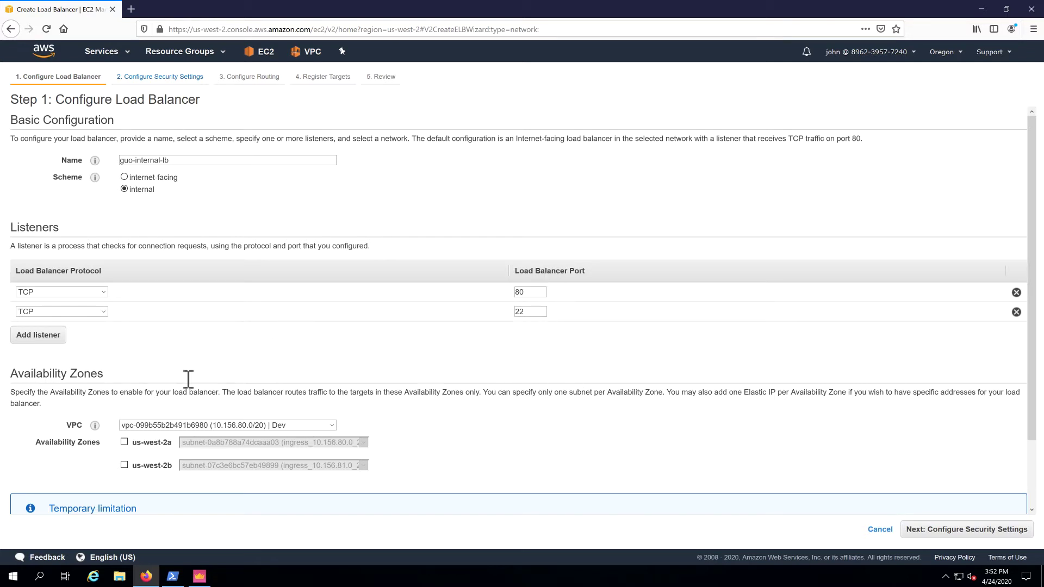
Step: Place the load balancer in the Prod VPC with availability zones us-west-2a and us-west-2b enabled, and continue to the security settings
left_click(153, 424)
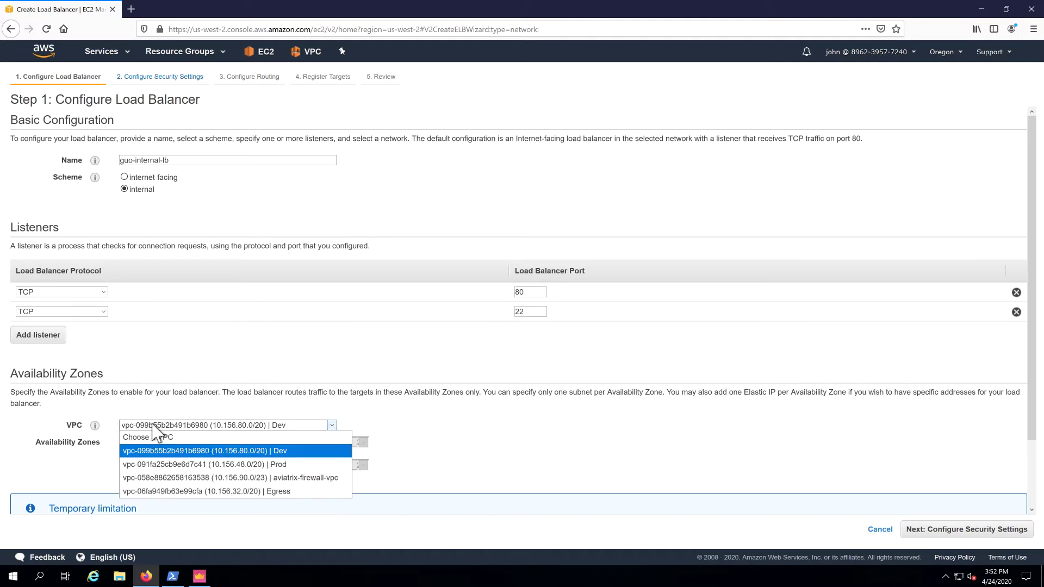
left_click(147, 465)
scroll(202, 376, "down", 1)
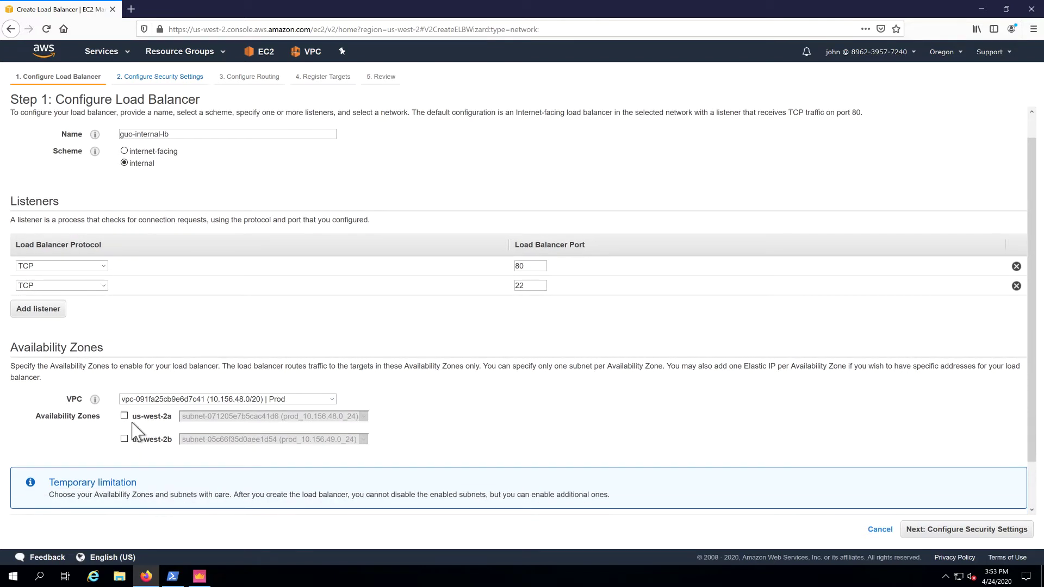
left_click(124, 440)
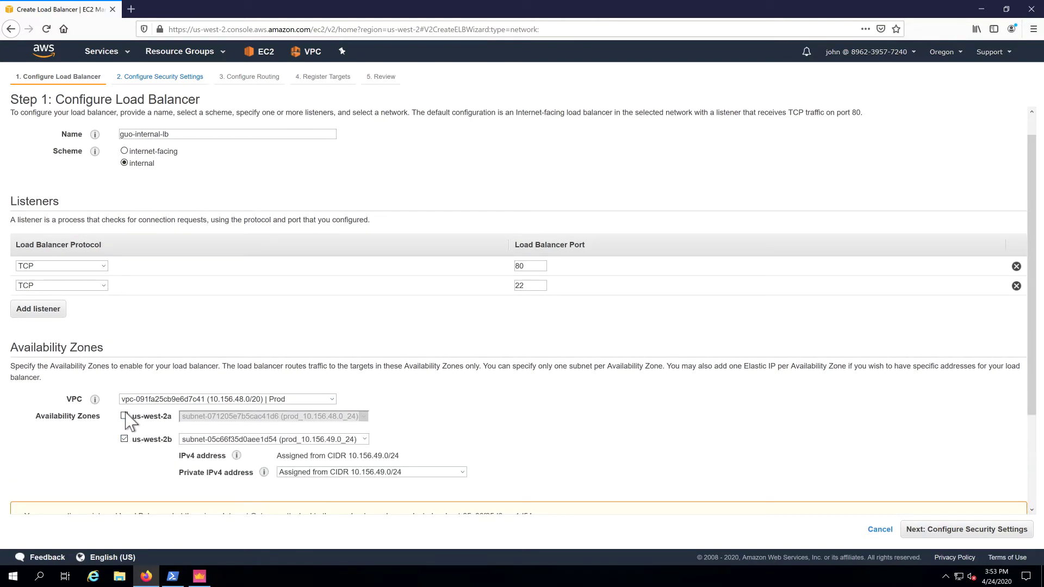
left_click(125, 416)
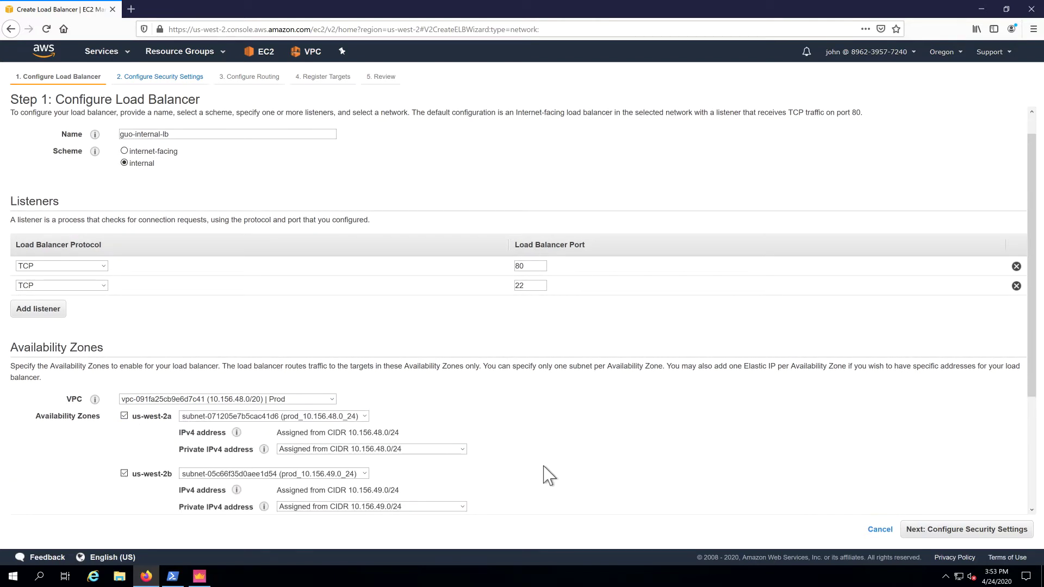
scroll(545, 474, "down", 1)
scroll(503, 366, "down", 3)
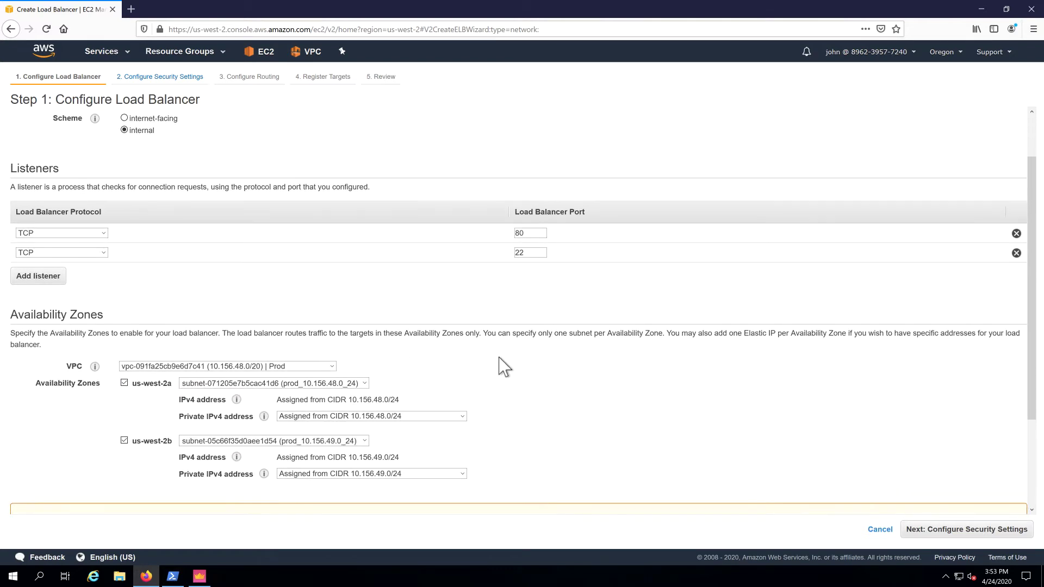
scroll(503, 366, "down", 1)
scroll(503, 366, "up", 4)
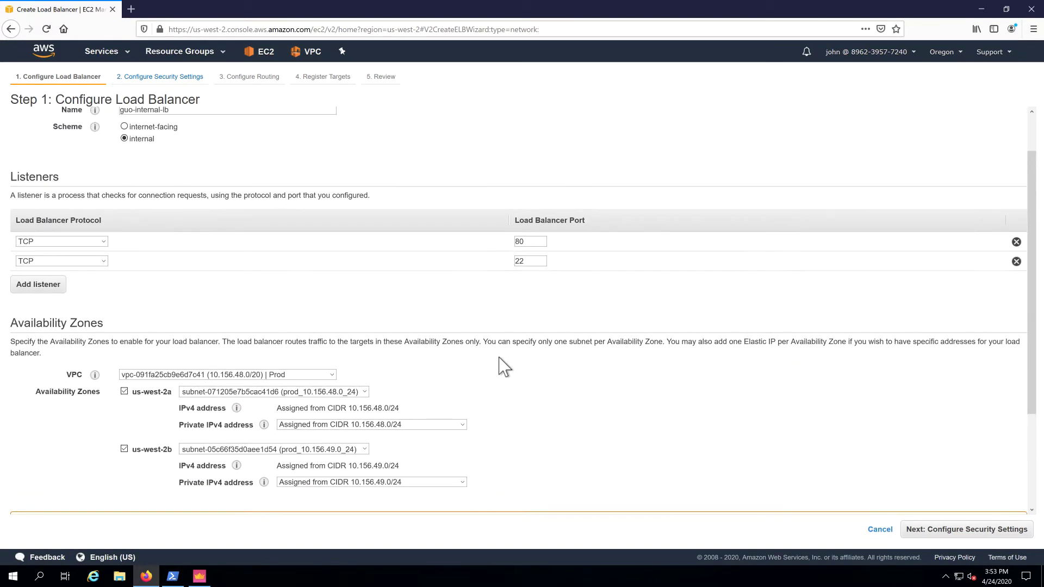
left_click(974, 529)
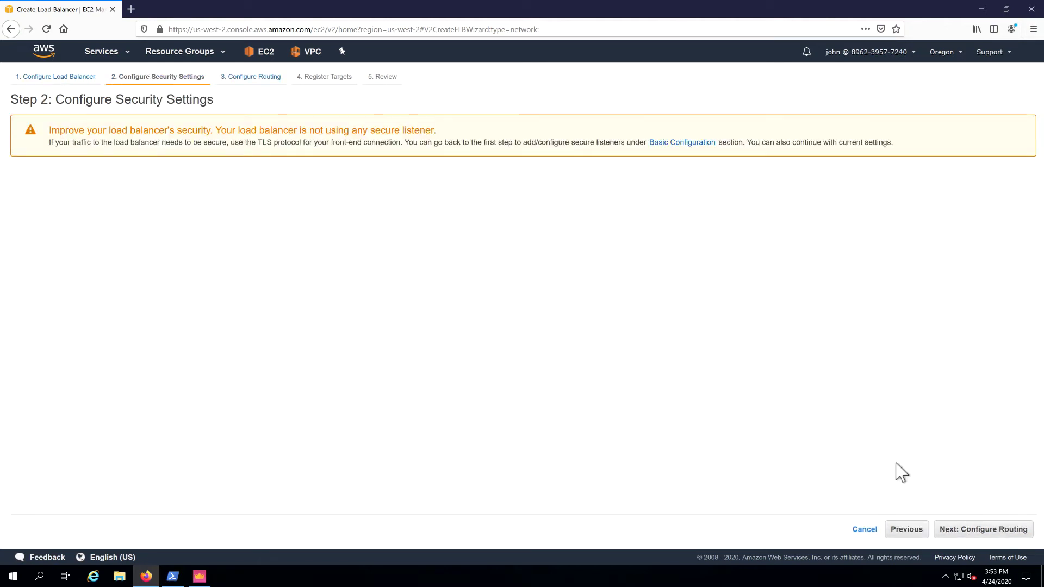
Step: Skip the security settings and route the load balancer to the existing target group guo-internal-22
left_click(965, 531)
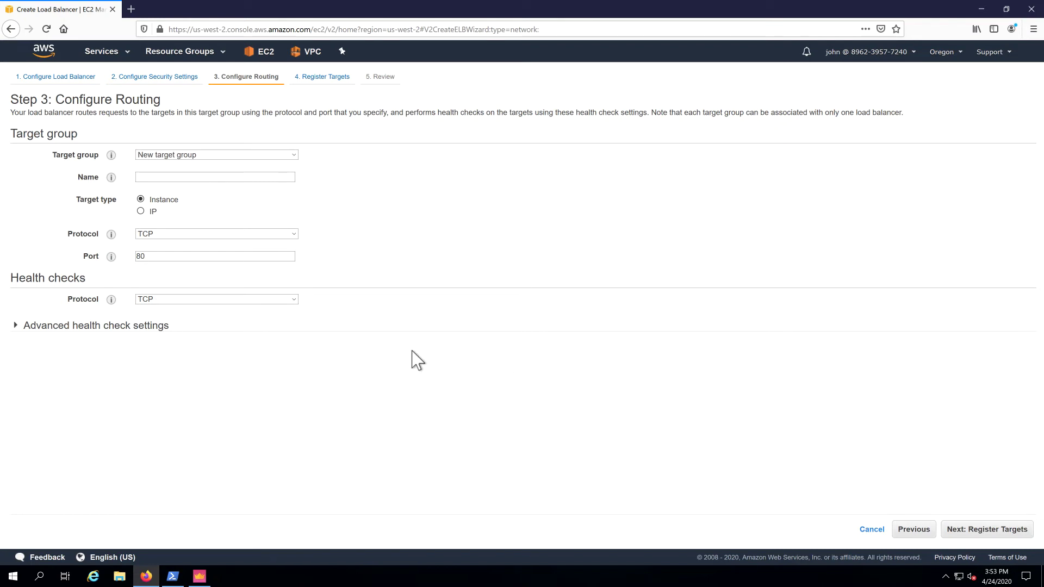
left_click(171, 157)
left_click(167, 183)
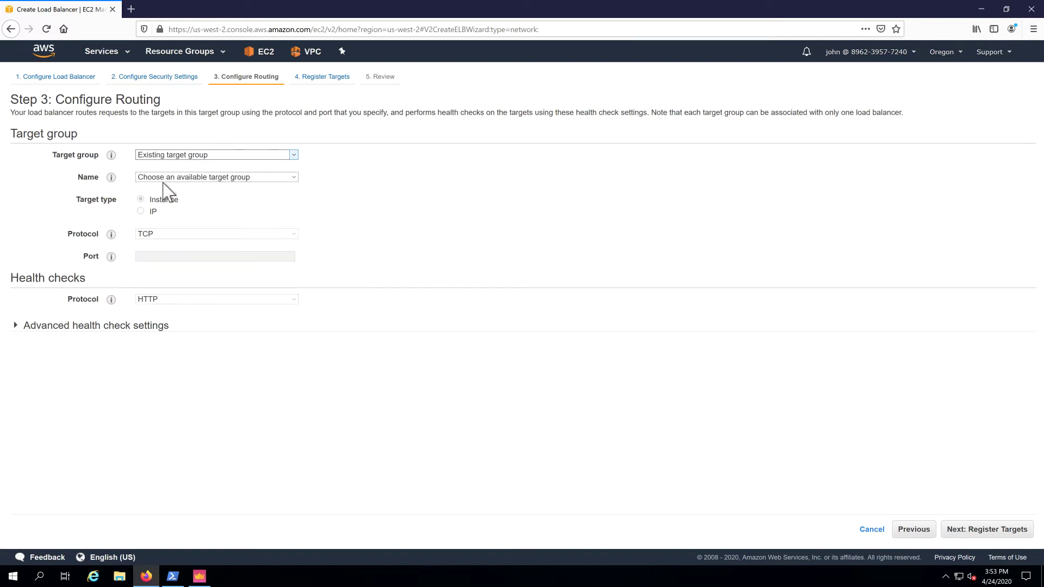
left_click(168, 180)
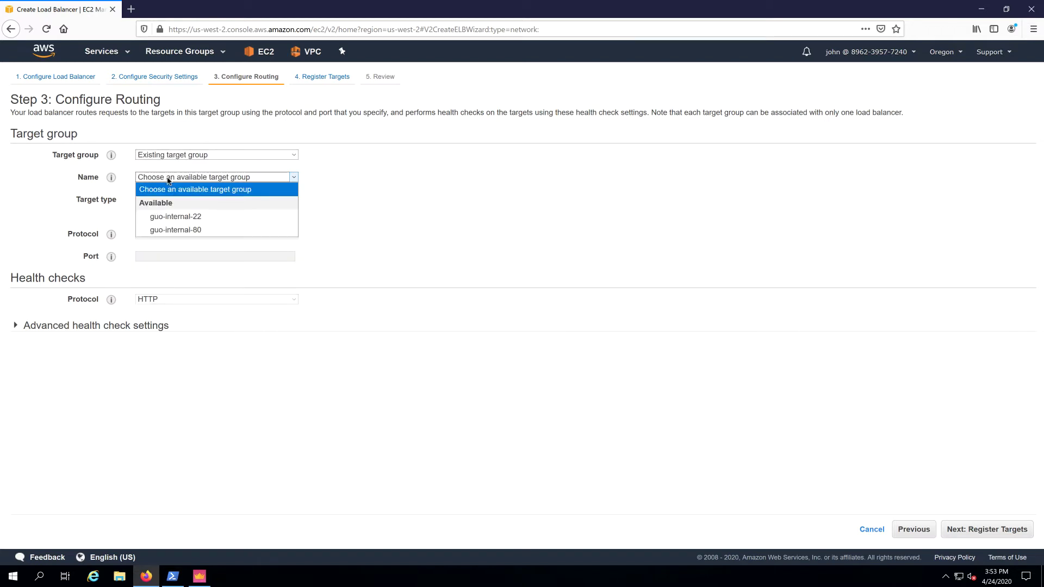
left_click(179, 217)
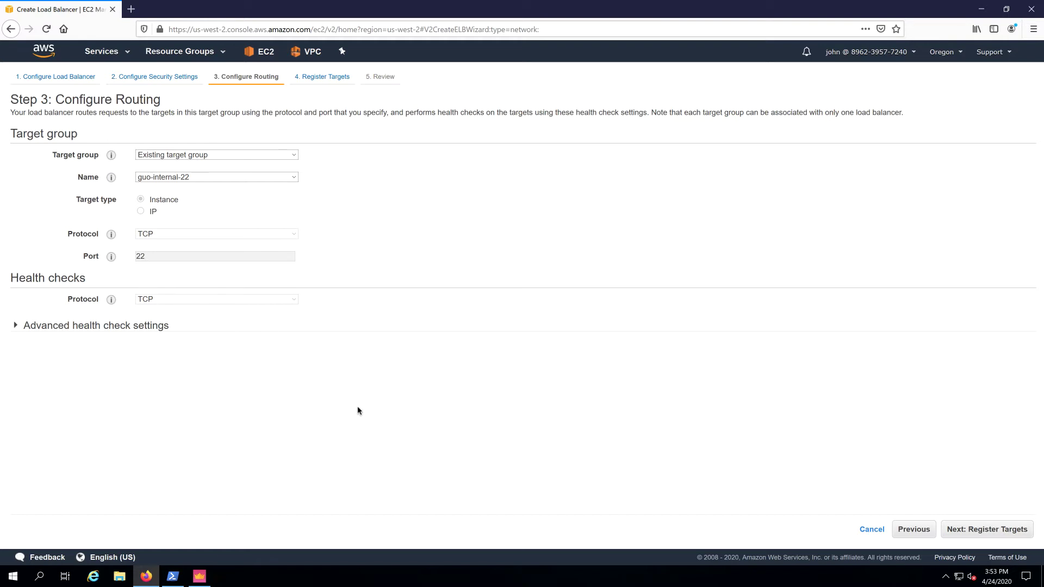
Step: Accept the registered targets, create the reviewed guo-internal-lb load balancer, and return to the load balancer list
left_click(975, 529)
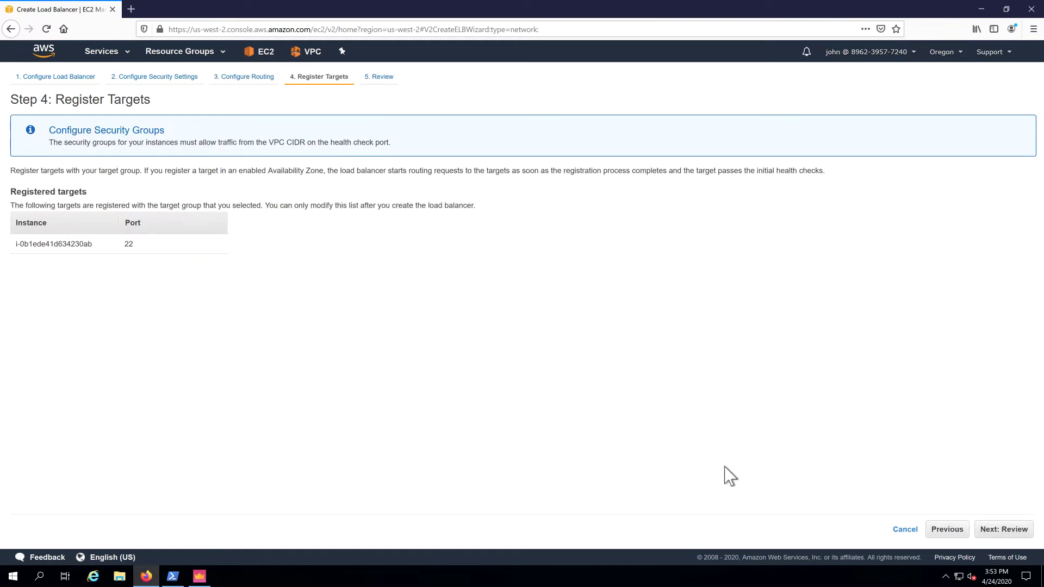
left_click(1004, 530)
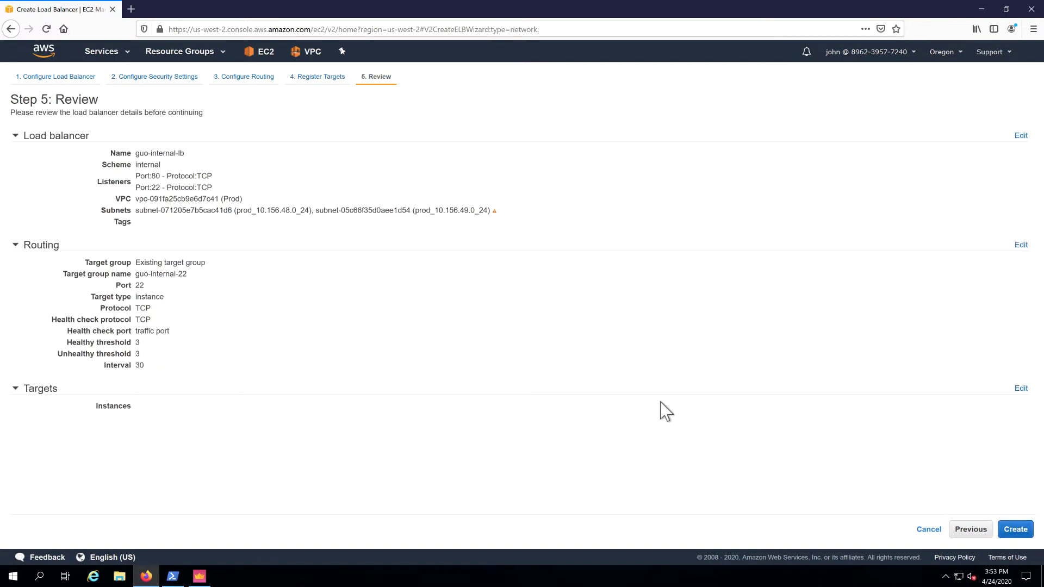
left_click(1015, 529)
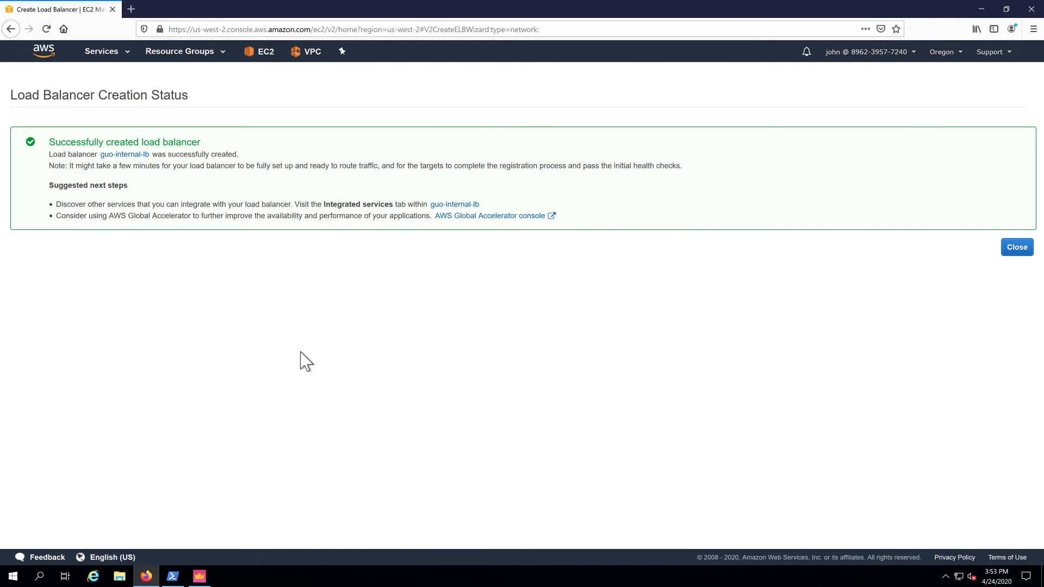
left_click(1007, 251)
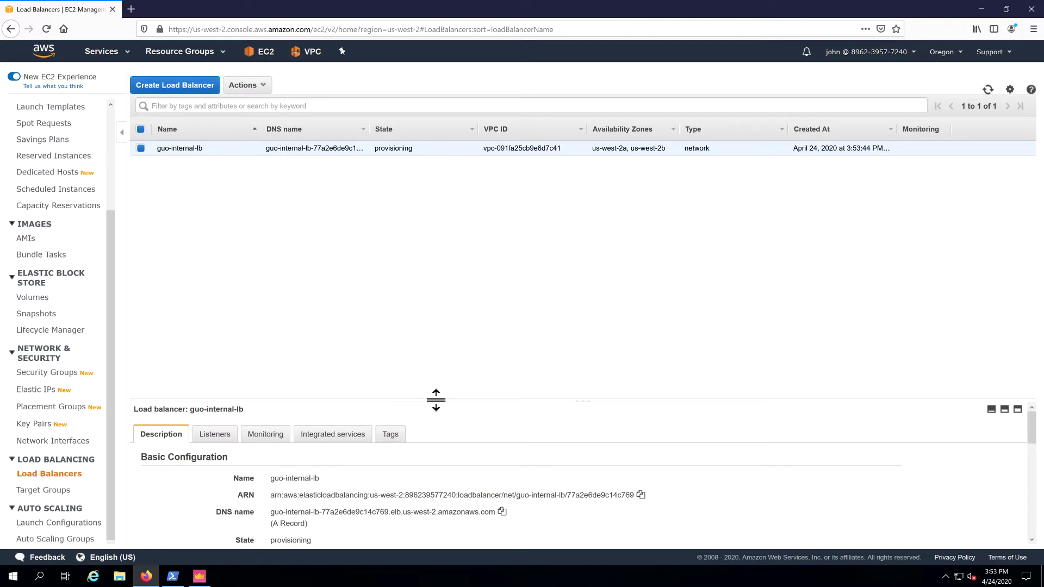
Step: Open the TCP port 80 listener of the guo-internal-lb load balancer for editing
left_click_drag(436, 401, 440, 313)
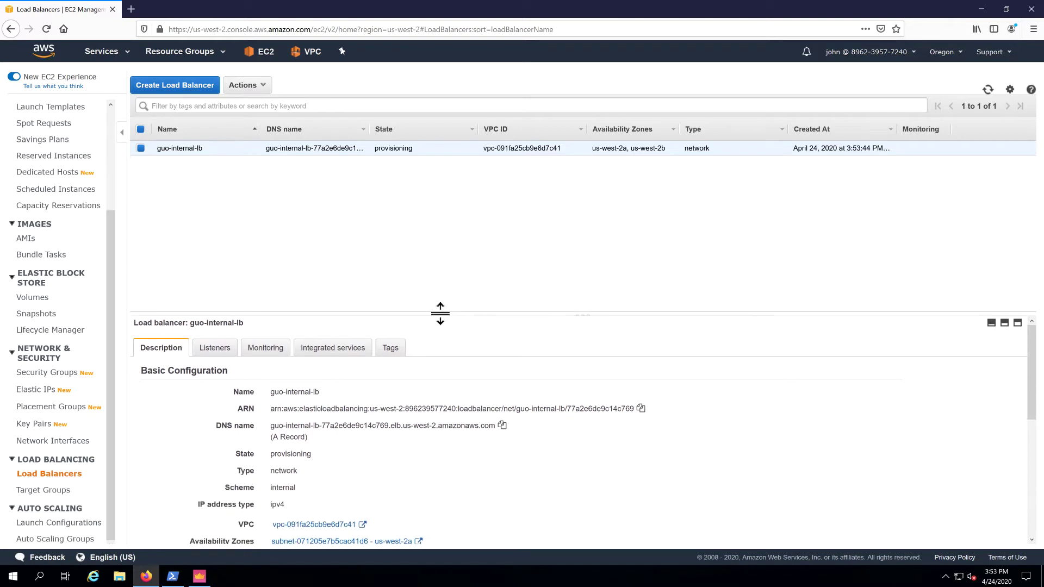
left_click(212, 349)
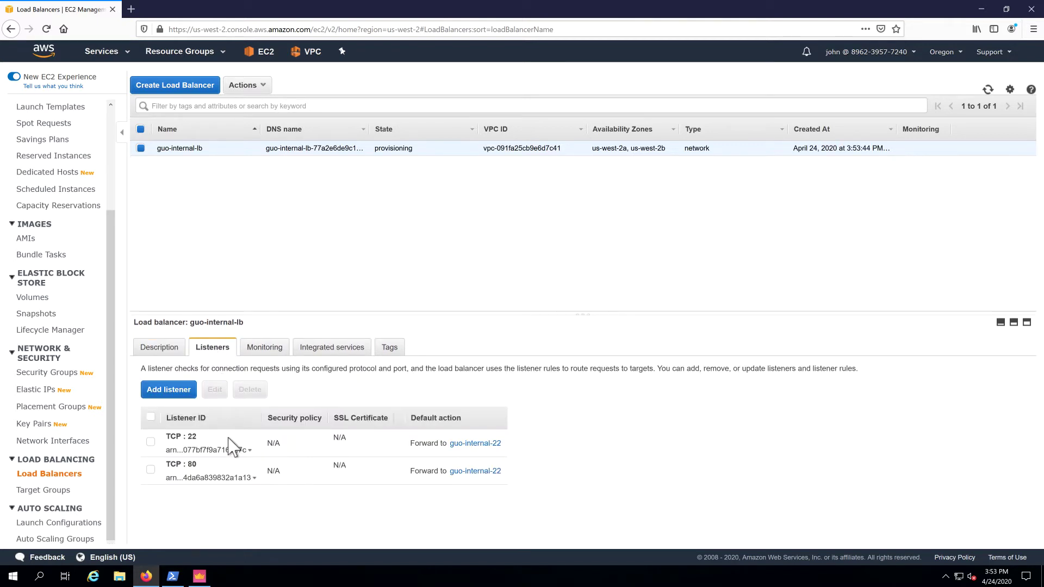
left_click_drag(188, 437, 202, 445)
left_click(151, 470)
left_click(216, 392)
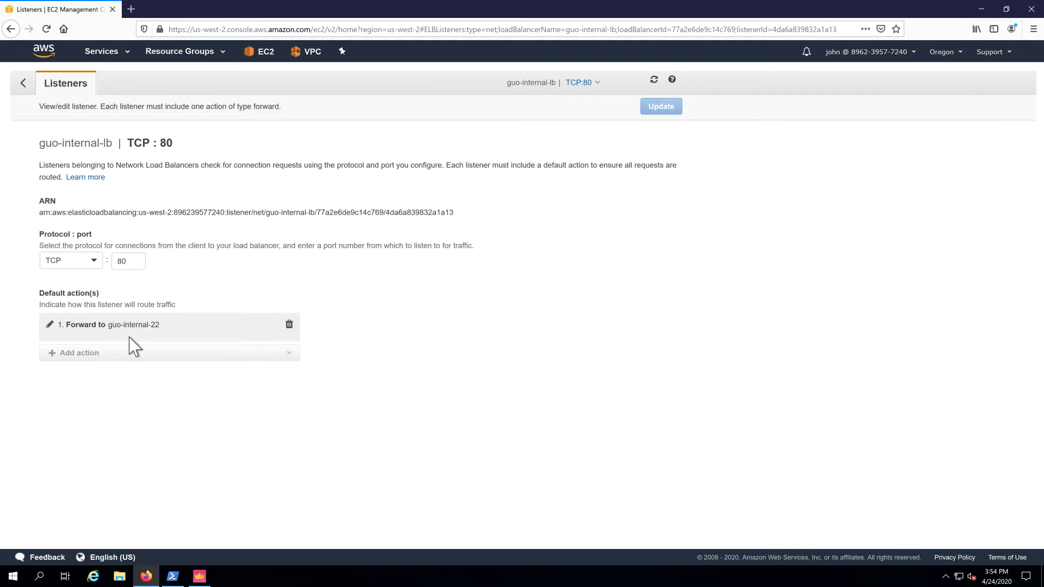
Step: Replace the listener's default action with forwarding to guo-internal-80, save the update, and return to the load balancer list
left_click(289, 324)
left_click(75, 326)
left_click(71, 337)
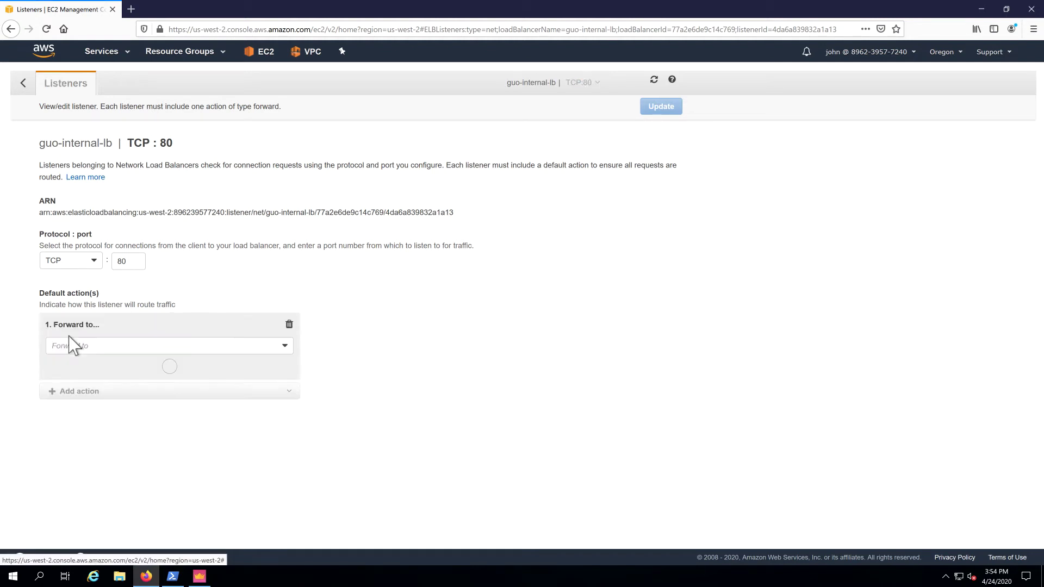
left_click(70, 346)
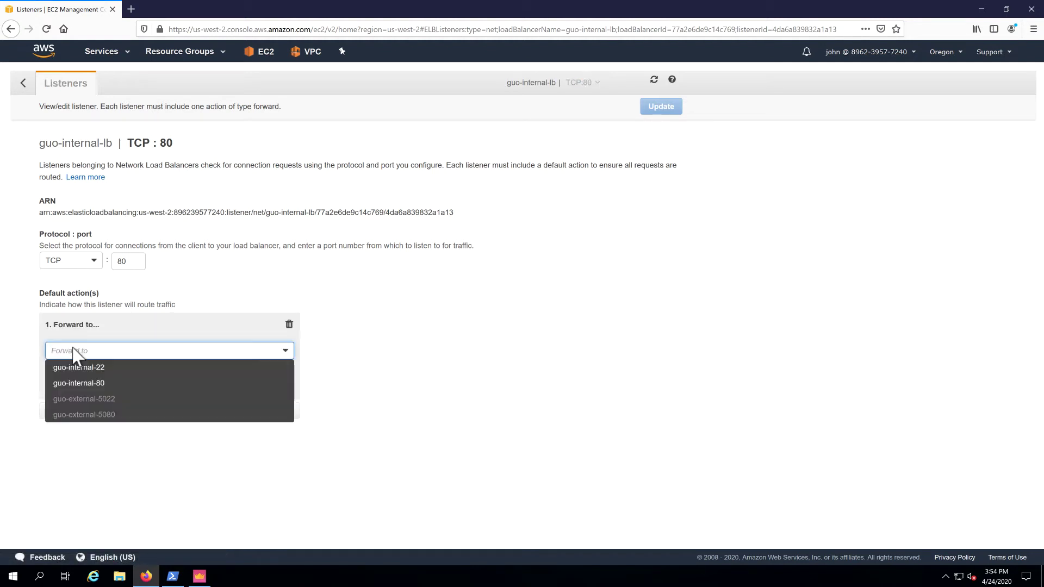
left_click(75, 387)
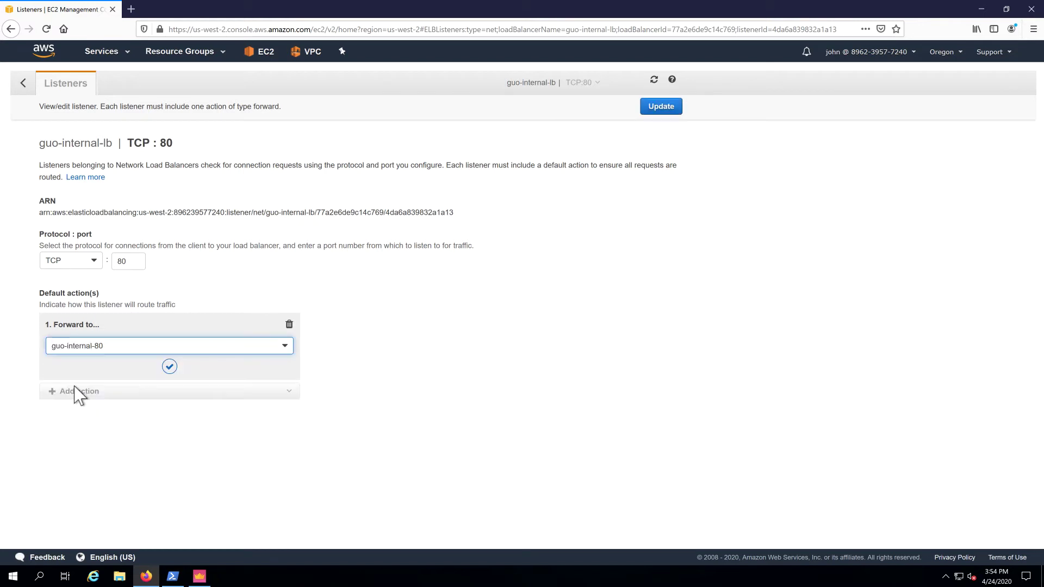
left_click(662, 109)
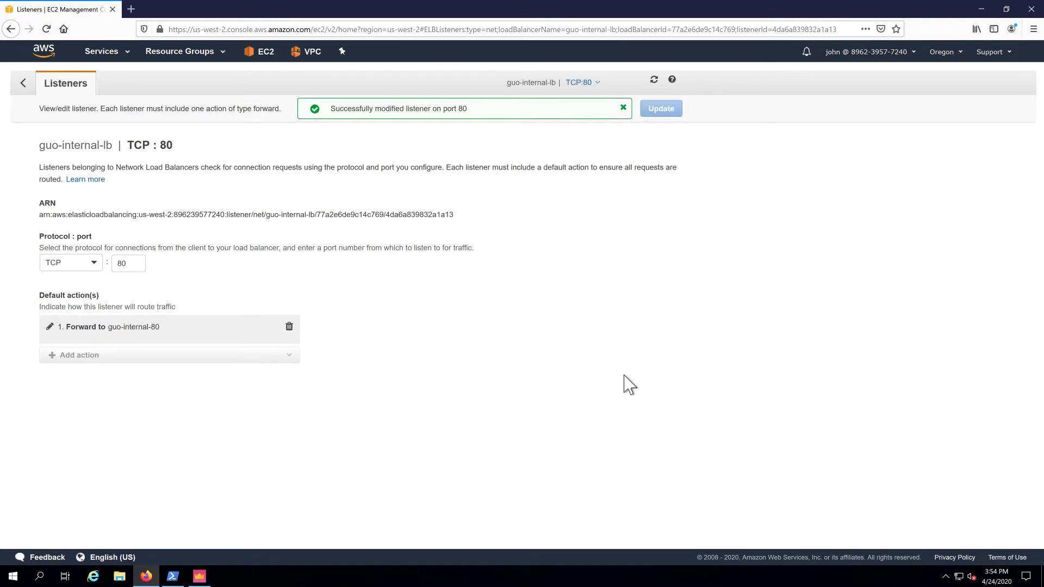
left_click(23, 83)
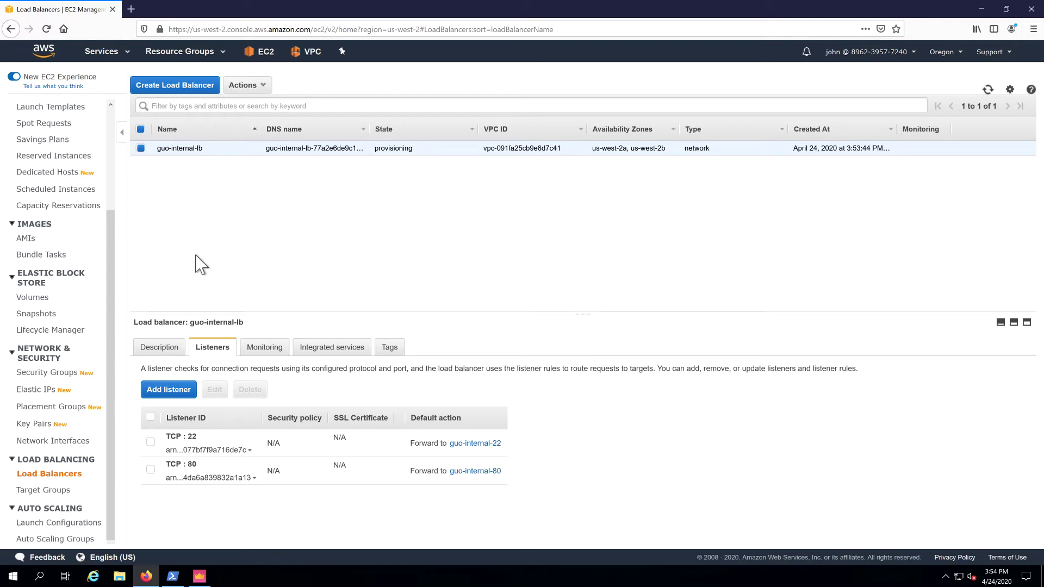
Step: Copy the DNS name from guo-internal-lb's description and paste it into a Notepad note
left_click(162, 350)
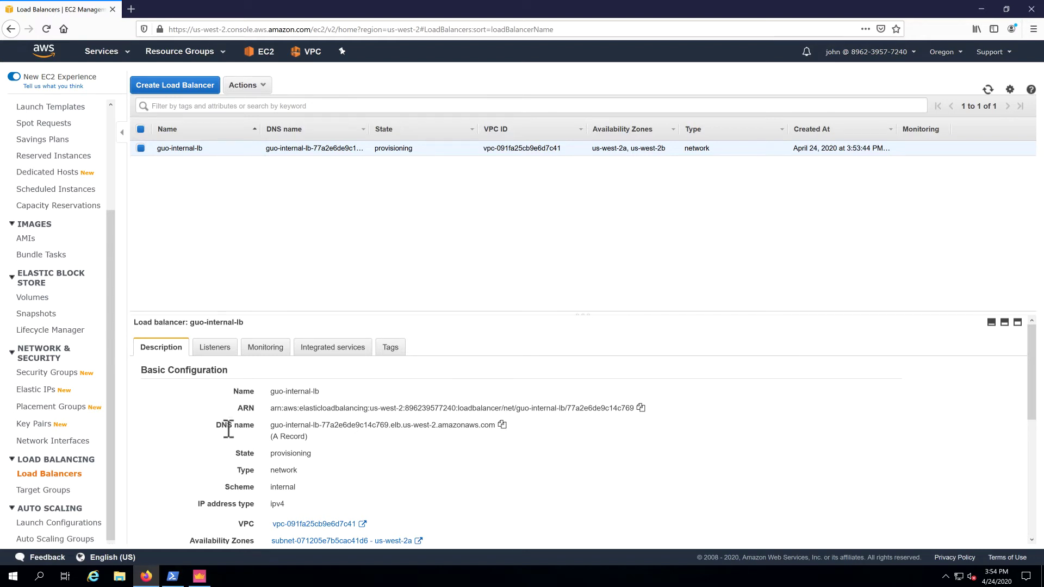
left_click(502, 425)
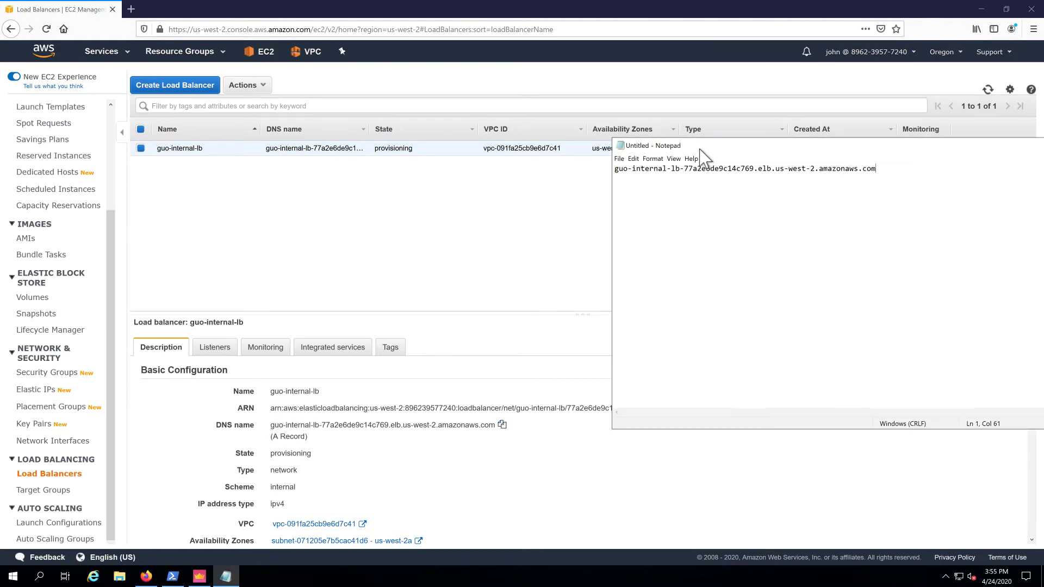
left_click_drag(715, 146, 552, 232)
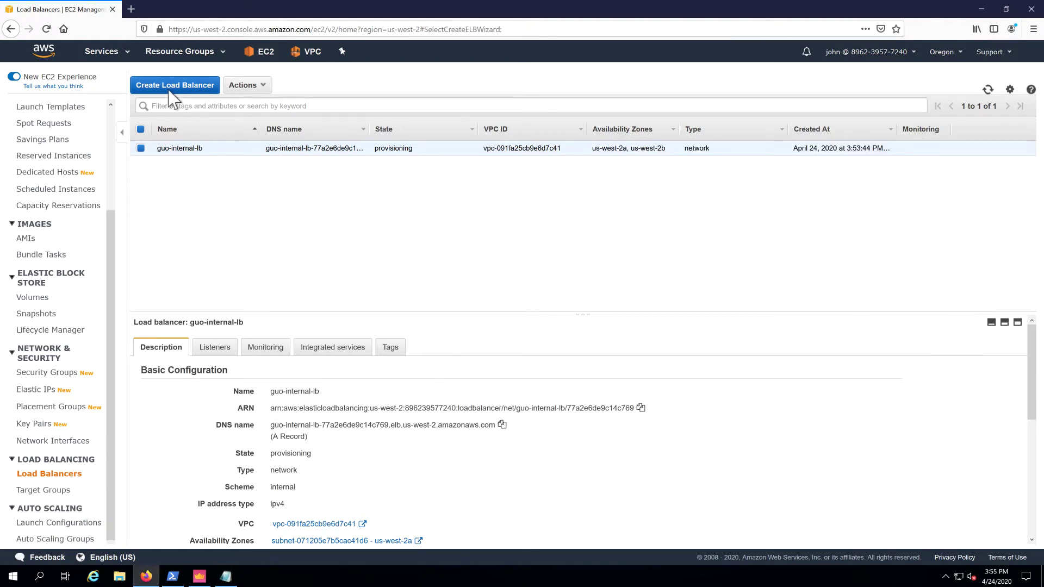
Step: Start creating an internet-facing Network Load Balancer named guo-external-lb
left_click(169, 88)
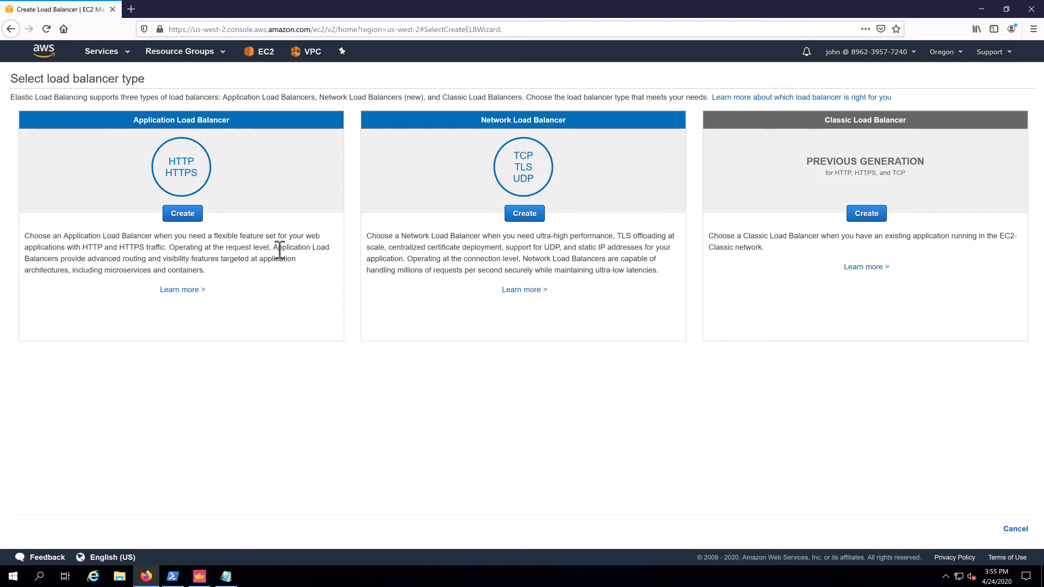
left_click(525, 213)
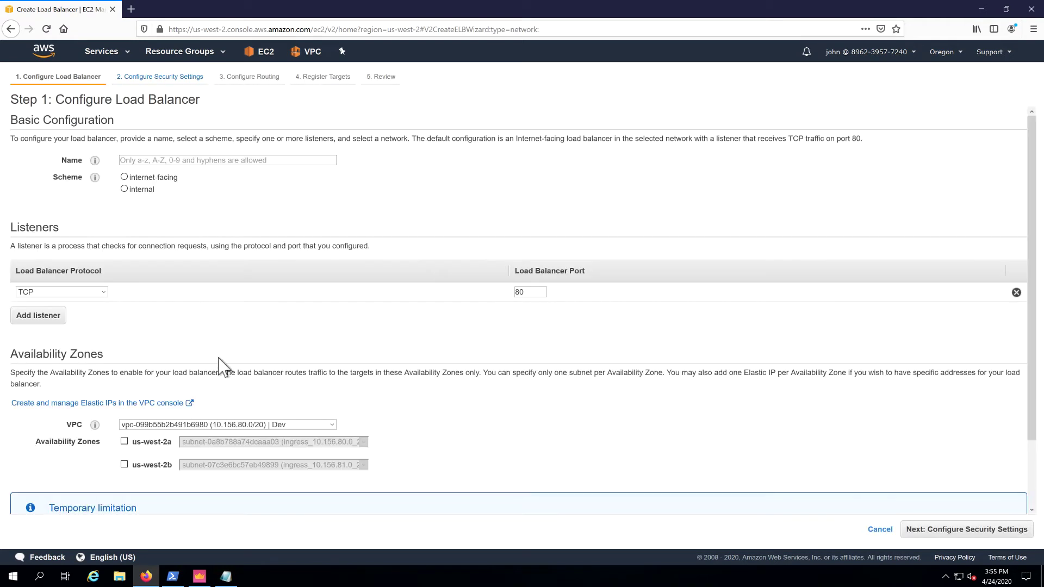
left_click(139, 160)
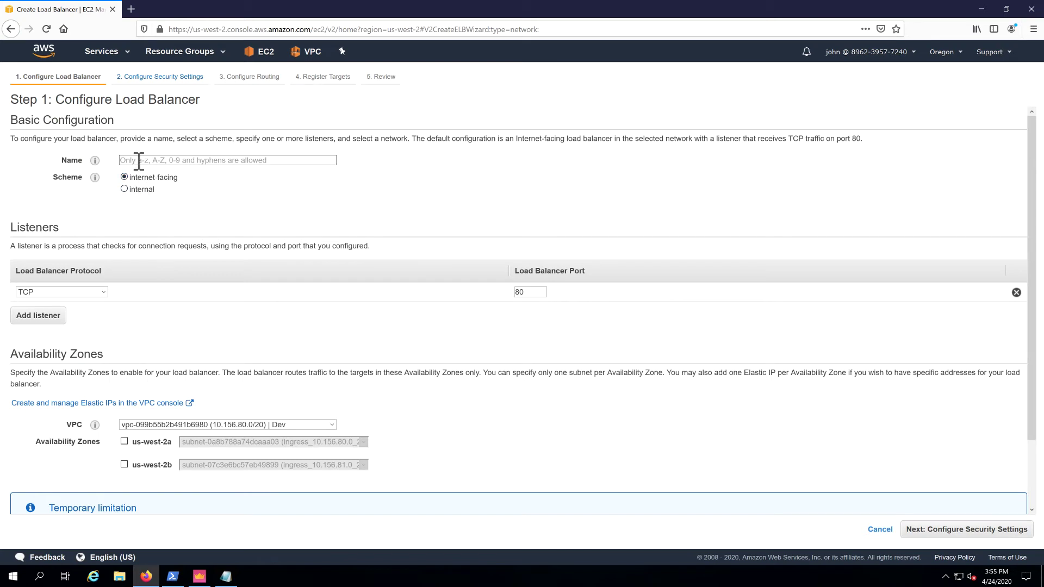
type("guo-external-lb")
Step: Add a second listener to guo-external-lb with protocol TCP on port 22
left_click(37, 319)
left_click(62, 311)
left_click(39, 338)
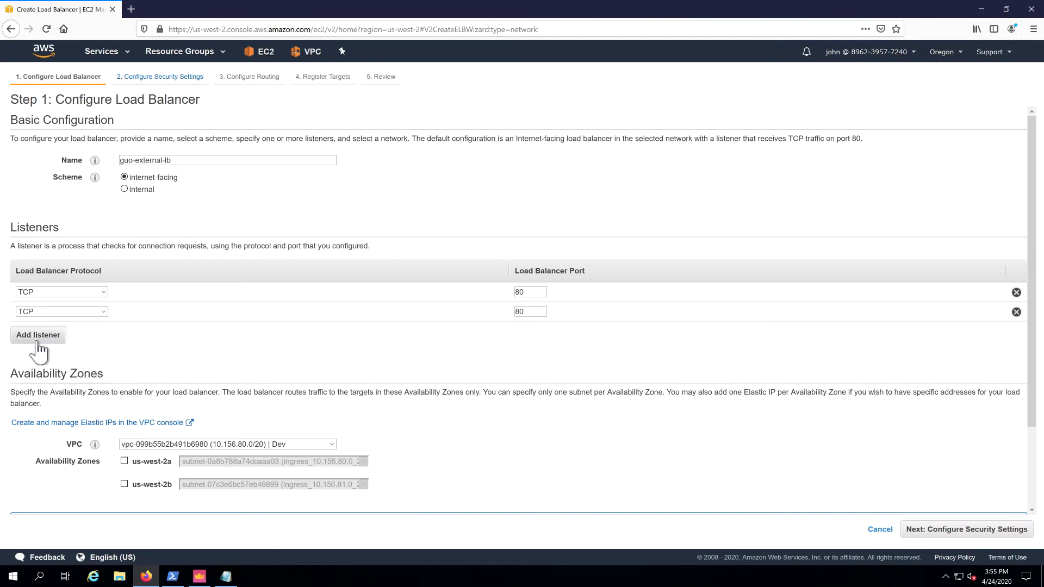
left_click_drag(541, 312, 492, 313)
Step: Place guo-external-lb in the aviatrix-firewall-vpc VPC and enable availability zones us-west-2a and us-west-2b
scroll(423, 348, "down", 1)
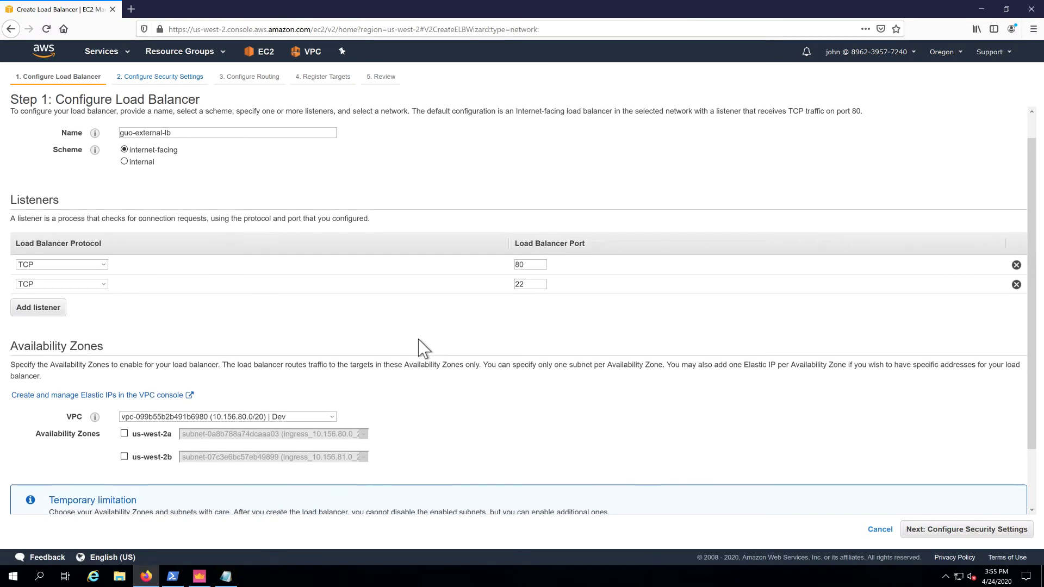
scroll(422, 348, "down", 1)
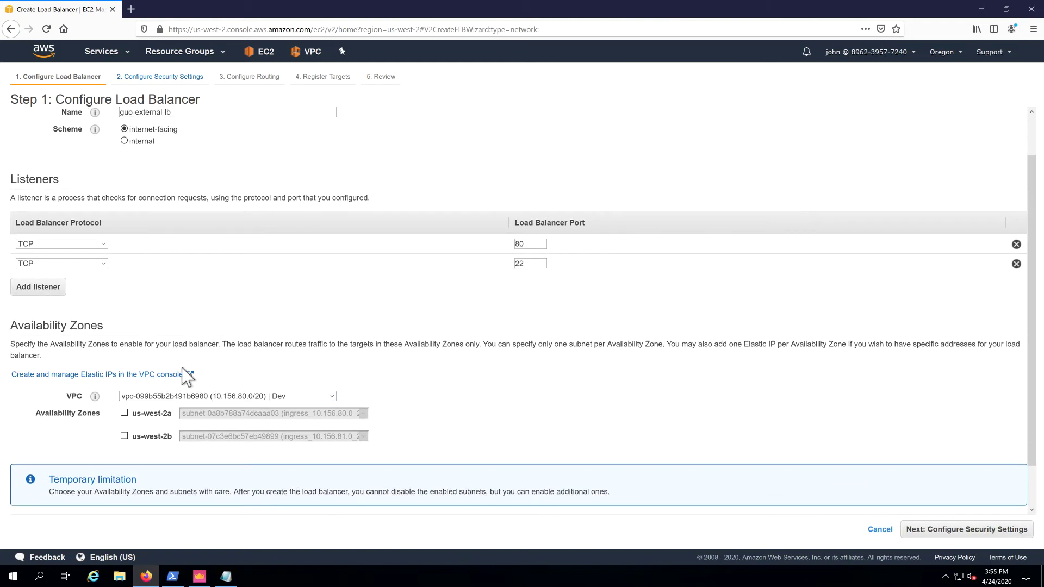
left_click(186, 404)
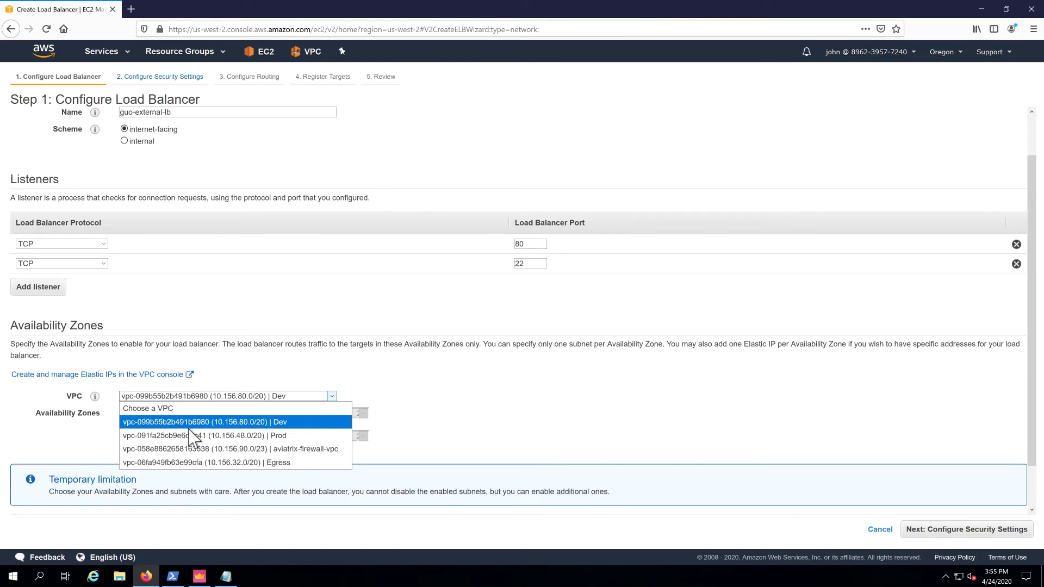
left_click(292, 449)
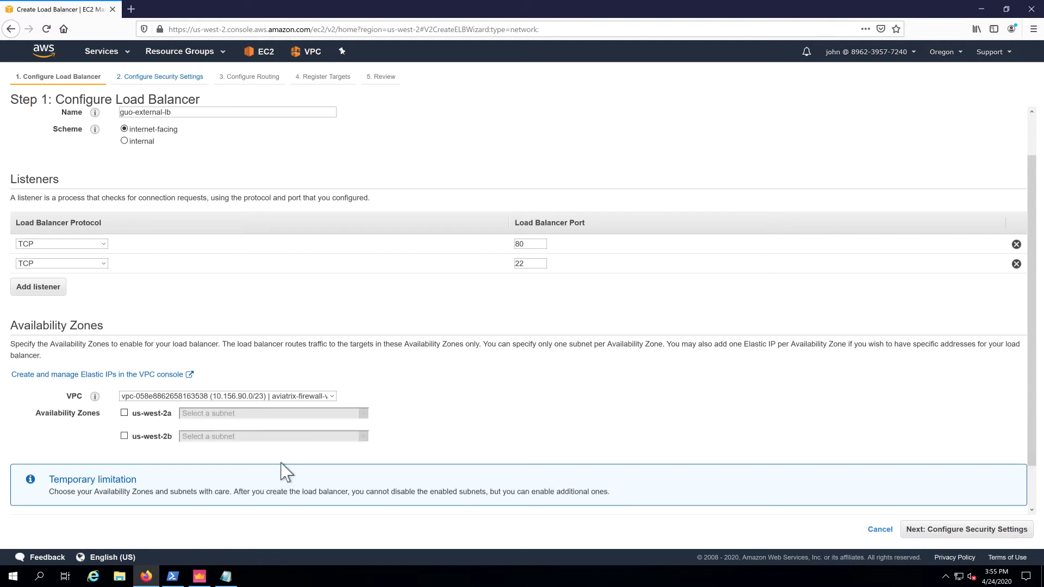
left_click(125, 413)
left_click(124, 436)
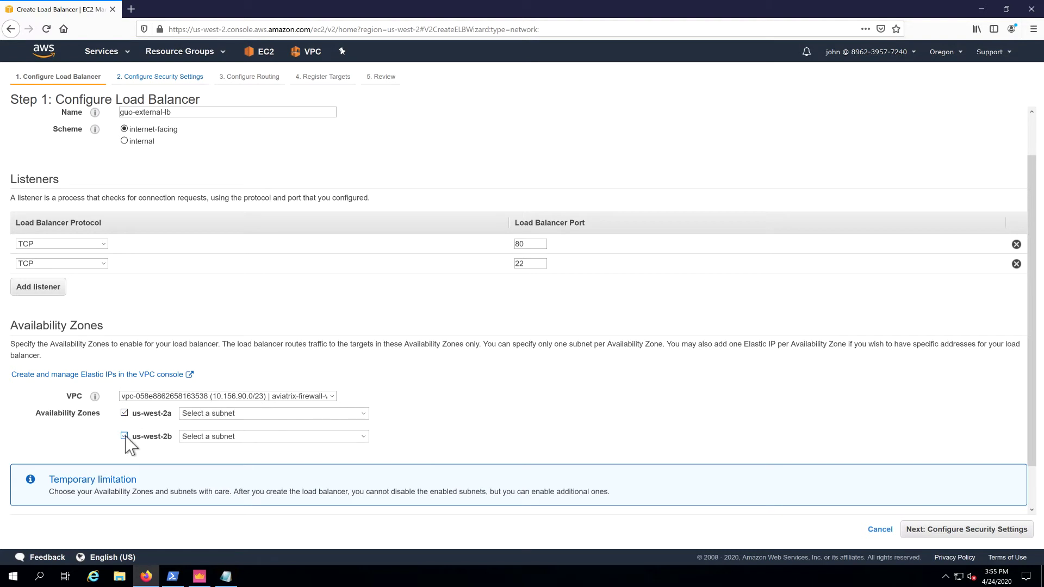
Step: Assign each availability zone its aviatrix-firewall-vpc-Public-FW-ingress-egress subnet, keeping the us-west-2a IPv4 address assigned by AWS
left_click(209, 413)
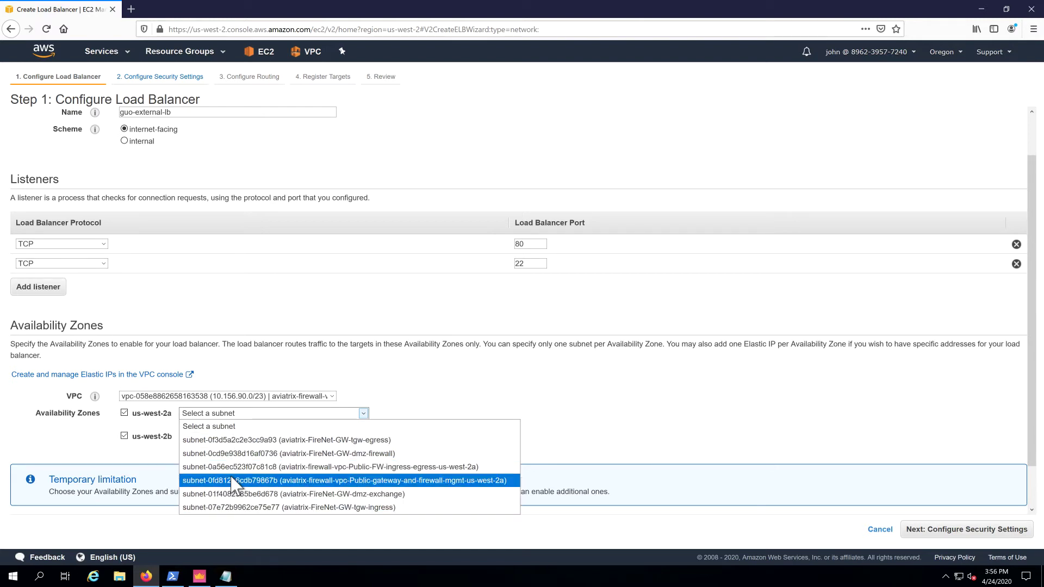
left_click(432, 467)
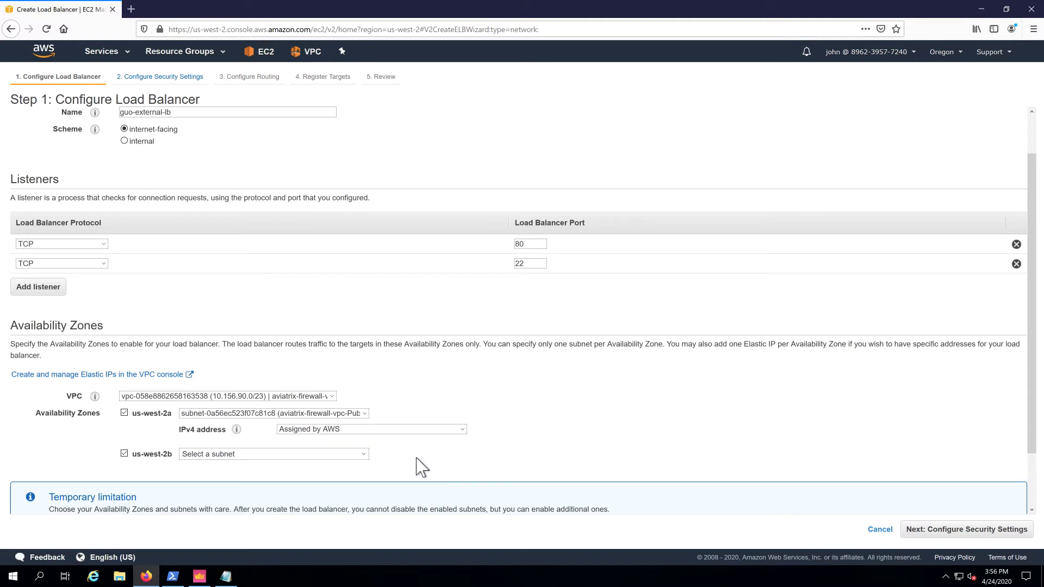
left_click(298, 431)
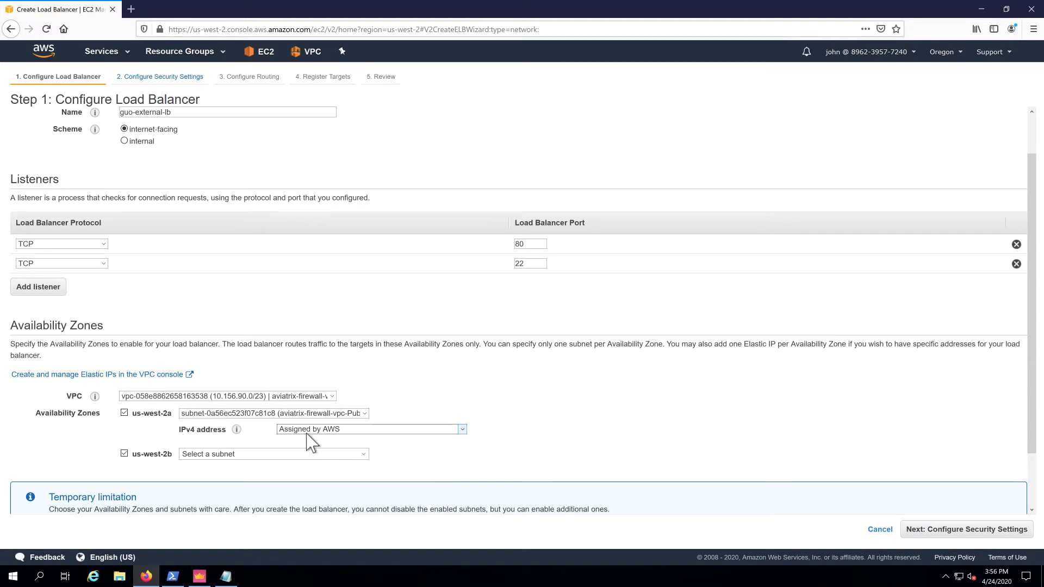
left_click(267, 454)
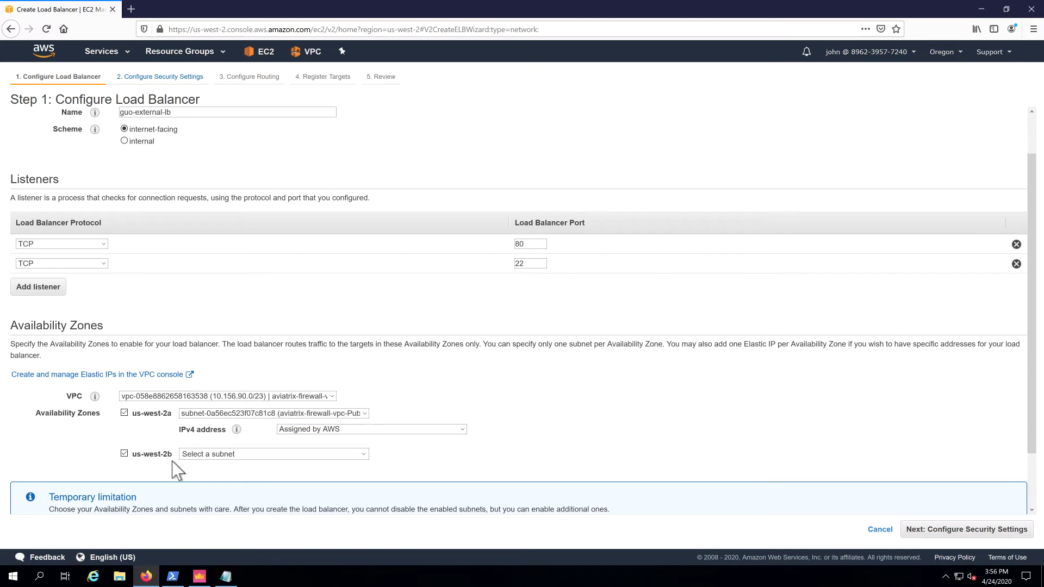
left_click(222, 456)
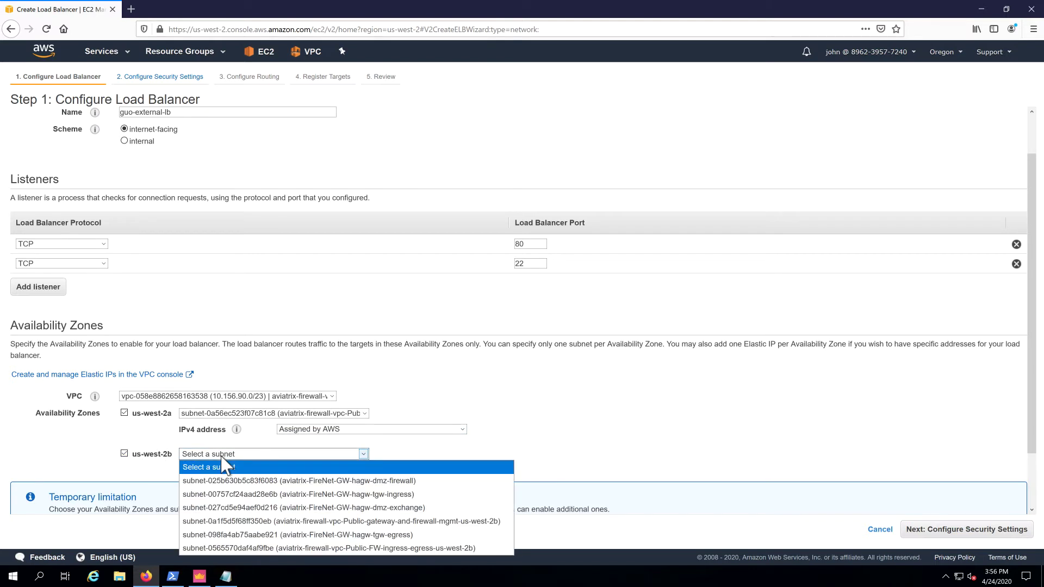
left_click(252, 549)
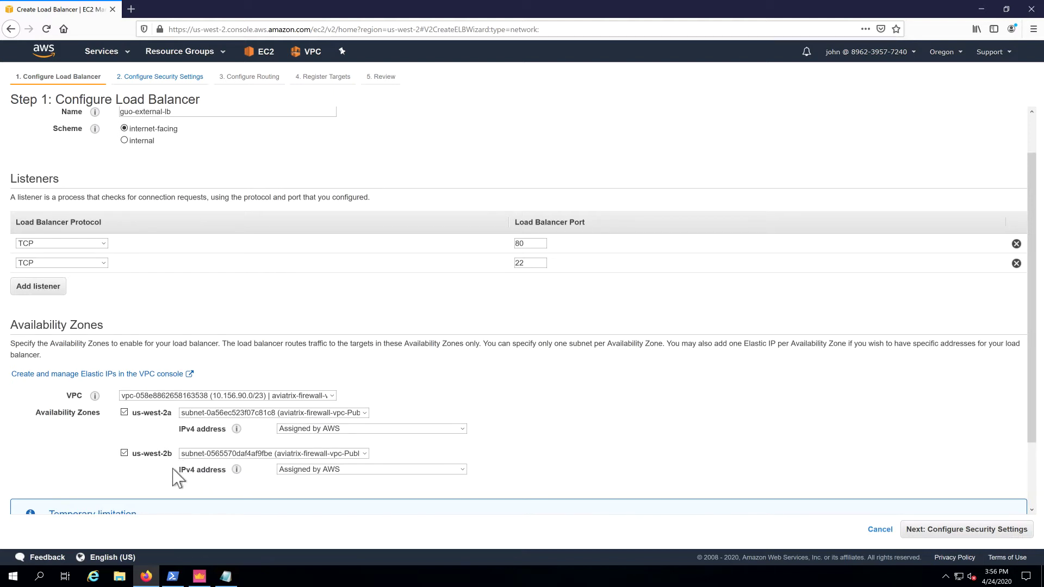
Step: Continue past the security settings and route guo-external-lb to the existing target group guo-external-5022
scroll(171, 494, "down", 3)
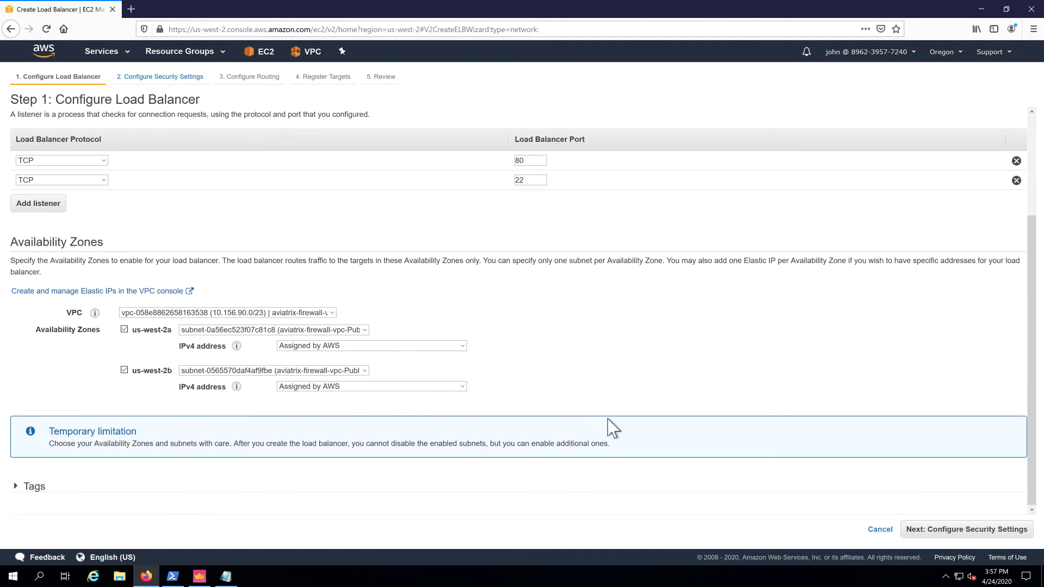
left_click(950, 533)
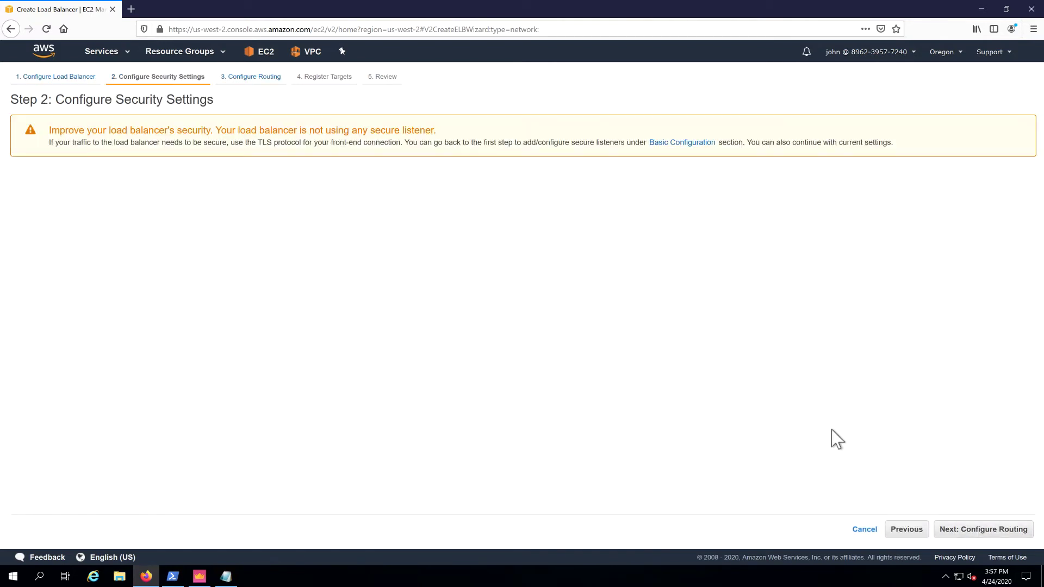
left_click(981, 537)
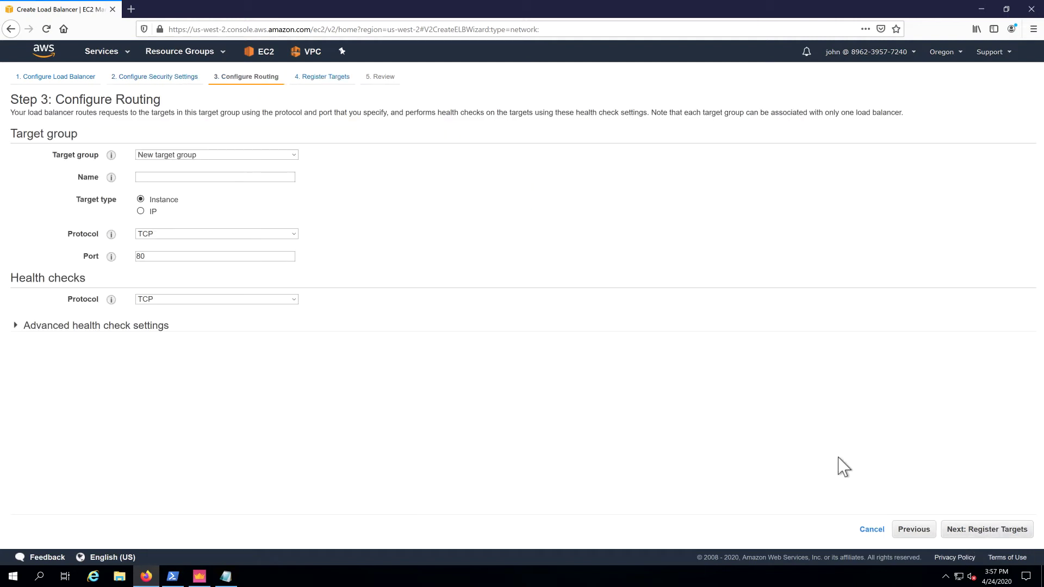
left_click(282, 156)
left_click(175, 183)
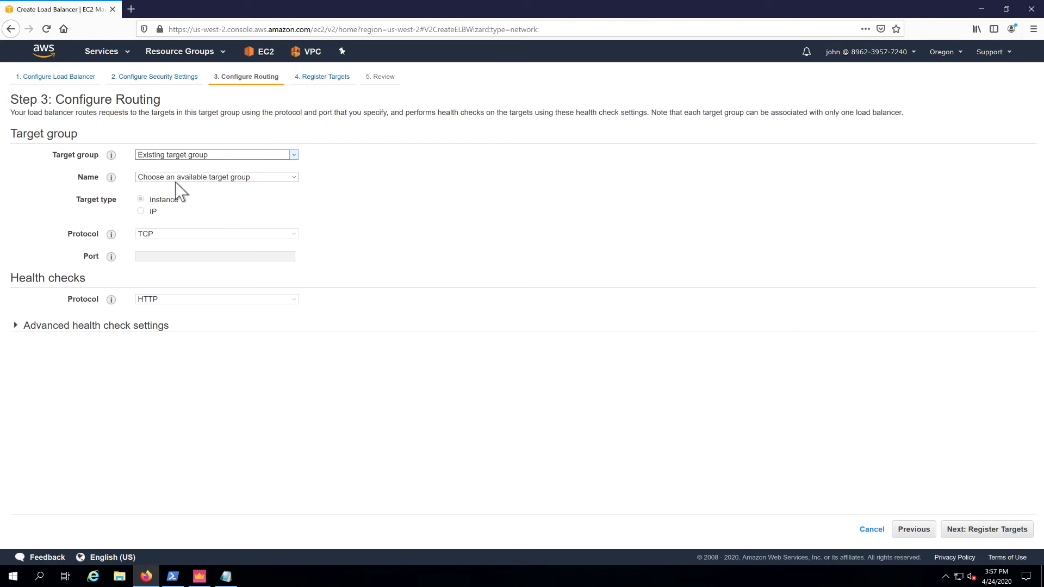
left_click(178, 180)
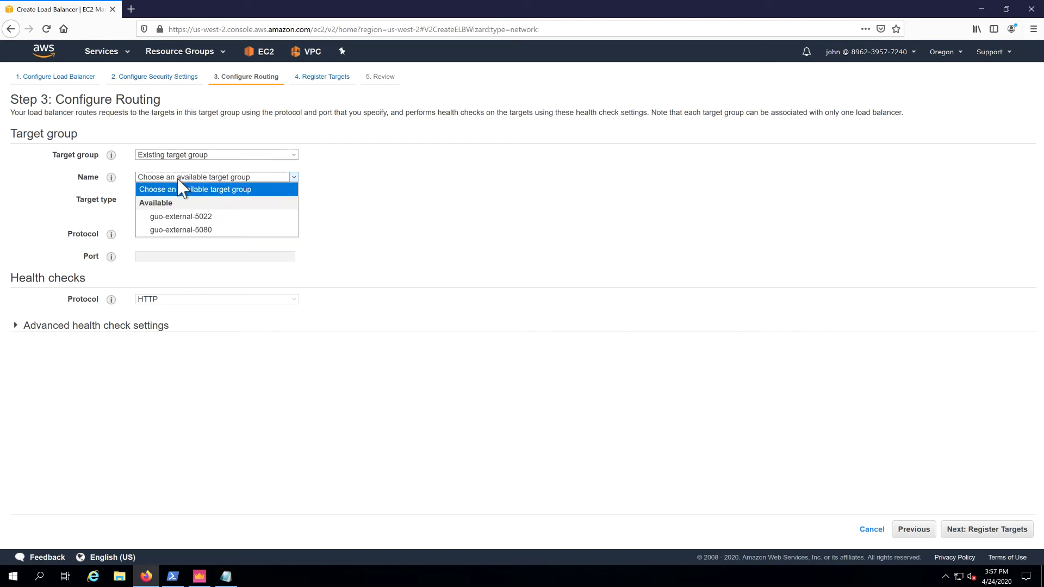
left_click(181, 217)
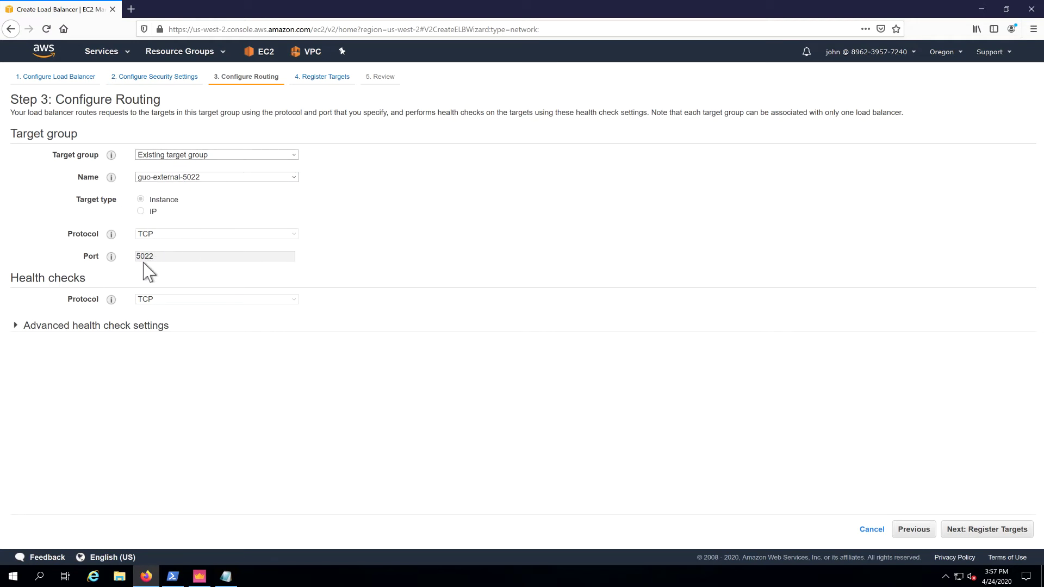
Step: Accept the registered targets on port 5022 and create the reviewed guo-external-lb load balancer
left_click(979, 537)
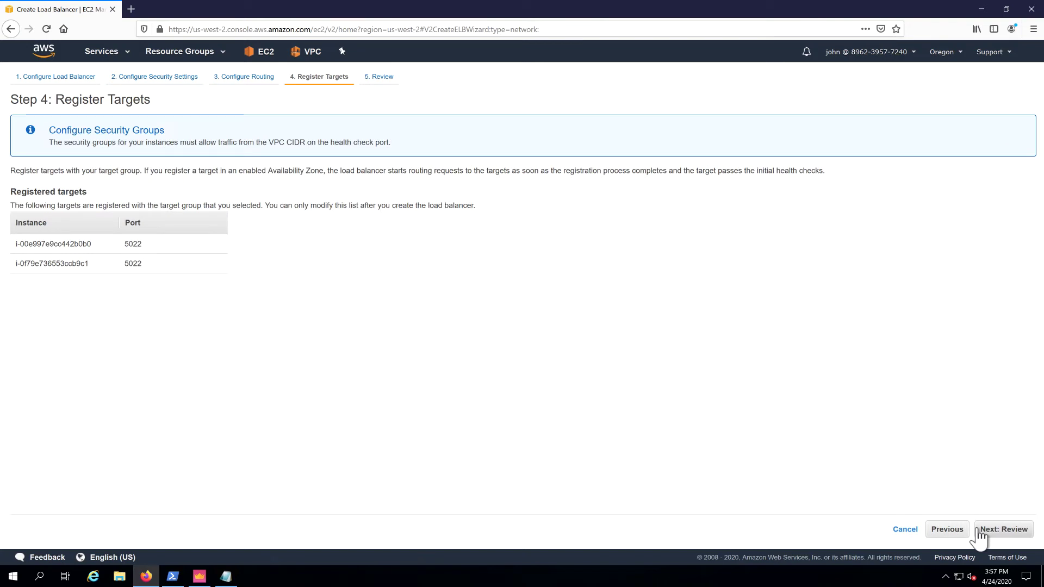
left_click(1006, 533)
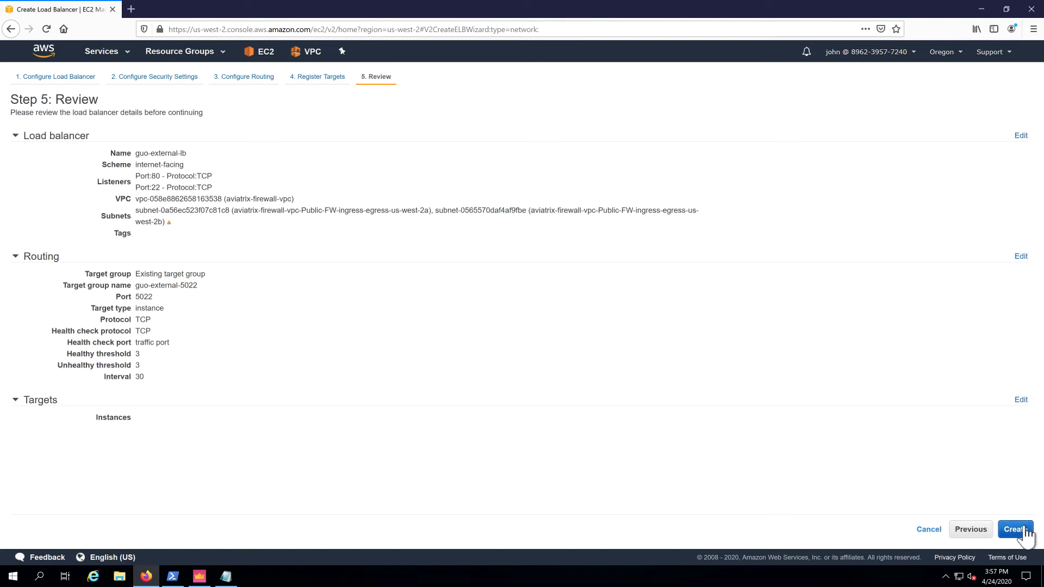
left_click(1025, 531)
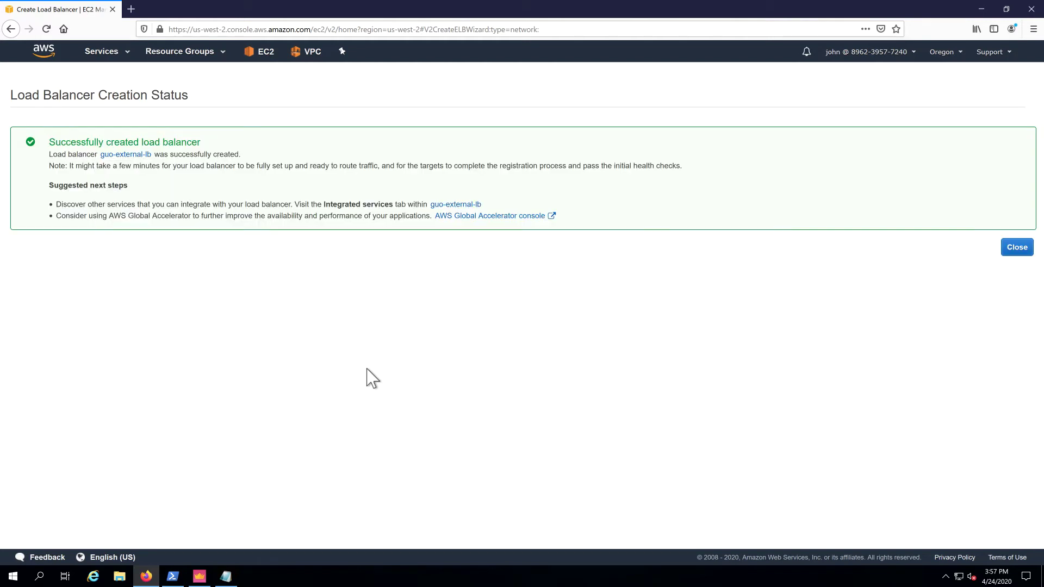
Step: Close the creation status and review the listeners of guo-internal-lb and guo-external-lb
left_click(1017, 247)
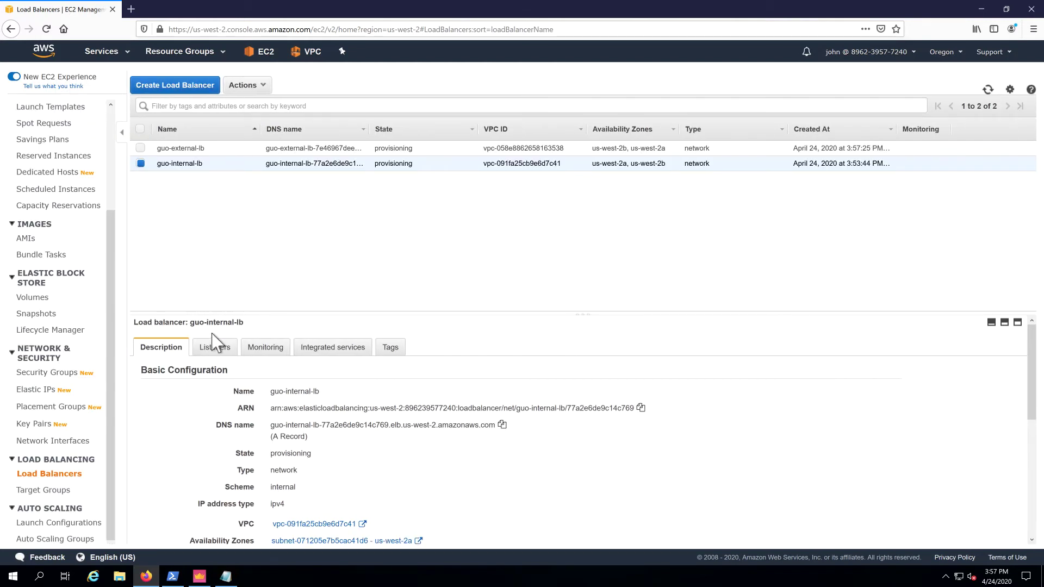
left_click(215, 349)
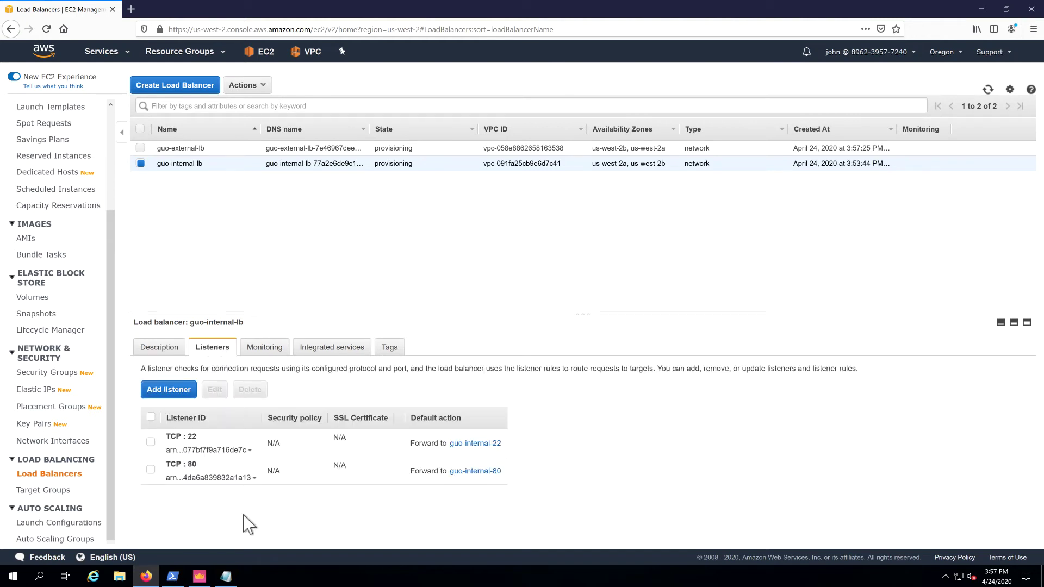
left_click(196, 149)
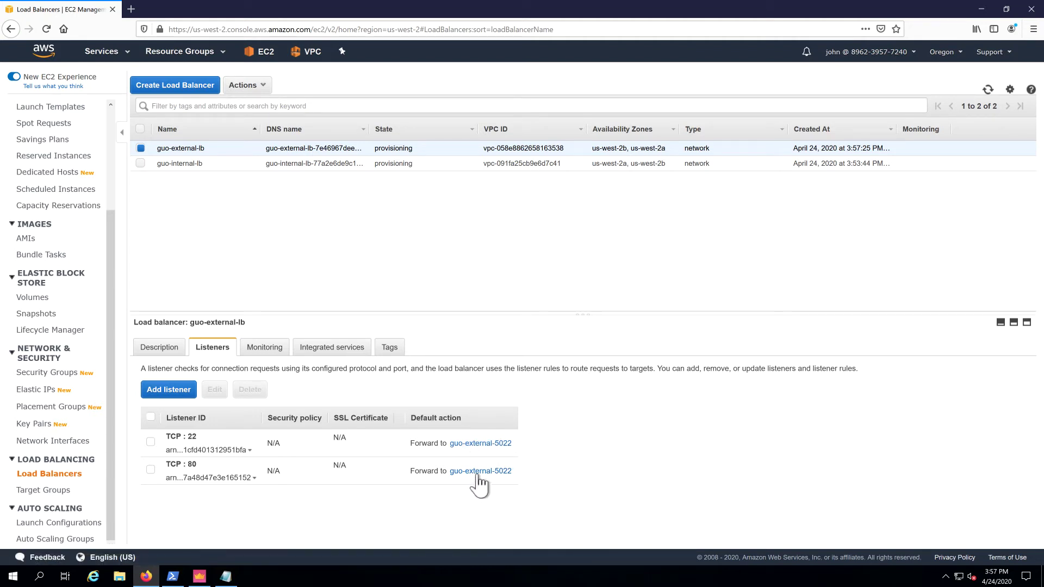
Step: Change the TCP 80 listener of guo-external-lb to forward to guo-external-5080, save the update and return to the load balancers
left_click(151, 469)
left_click(212, 392)
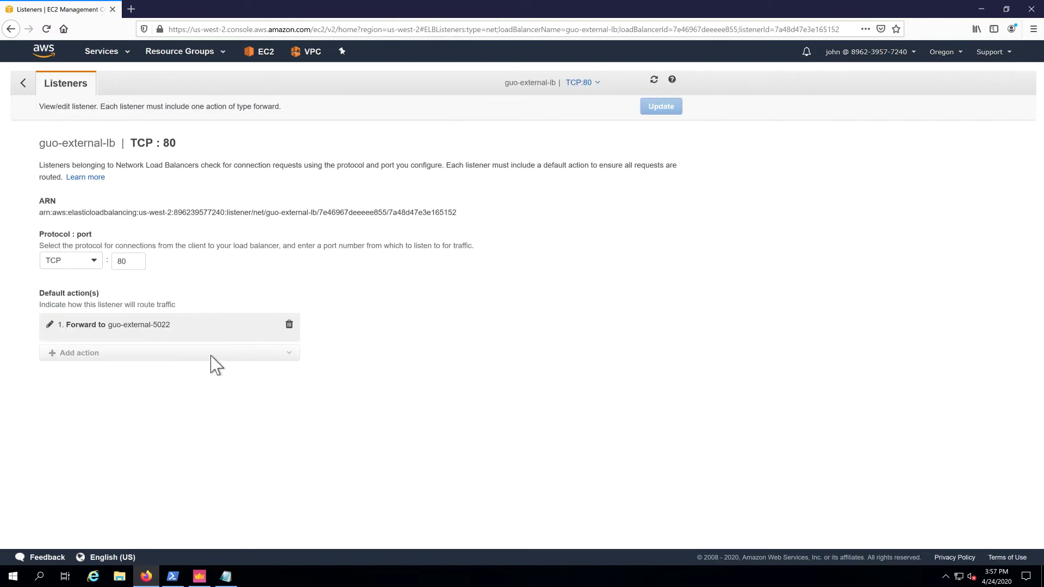
left_click(289, 325)
left_click(79, 322)
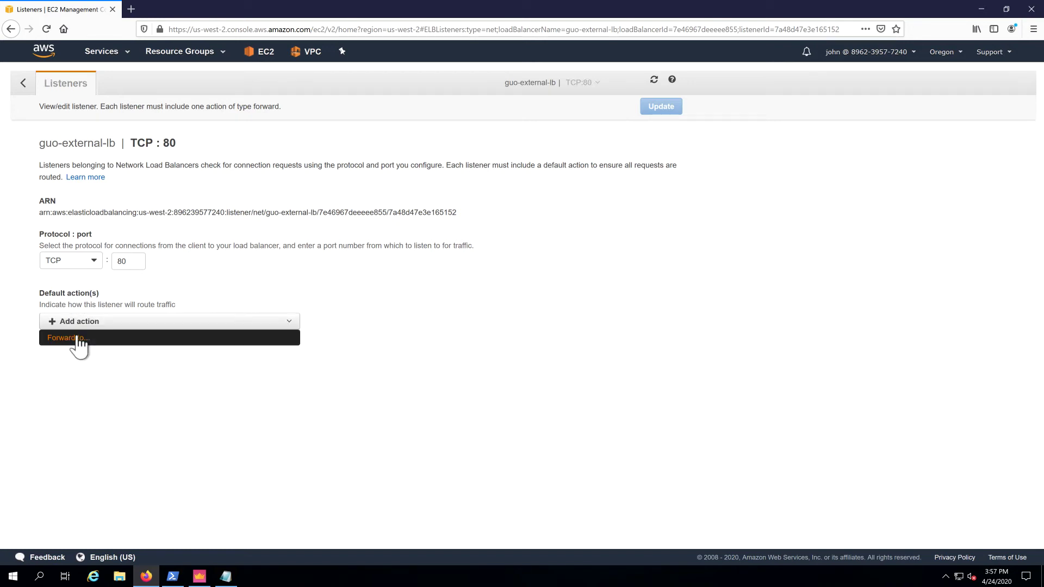
left_click(79, 338)
left_click(82, 351)
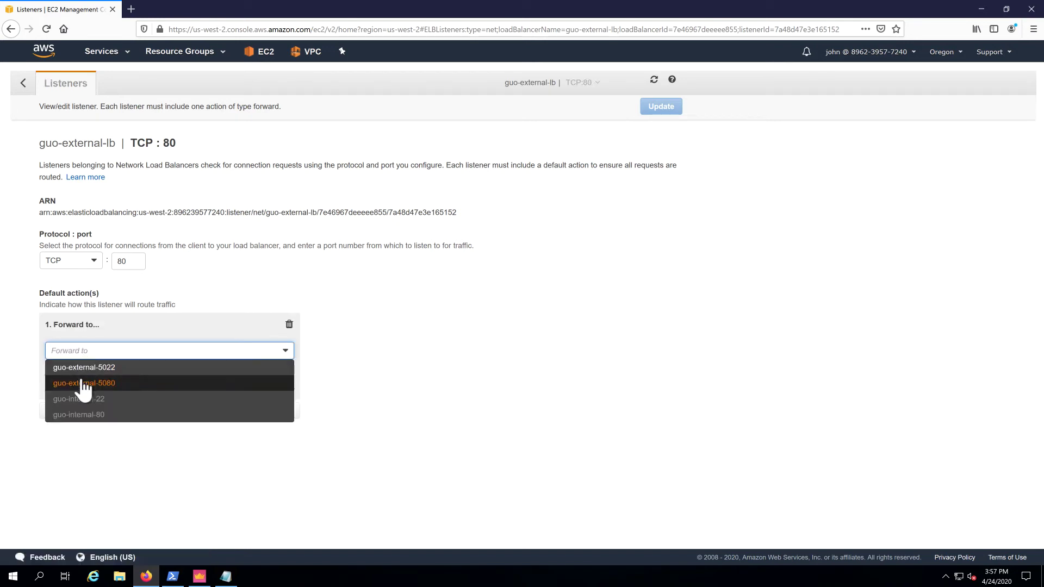
left_click(85, 385)
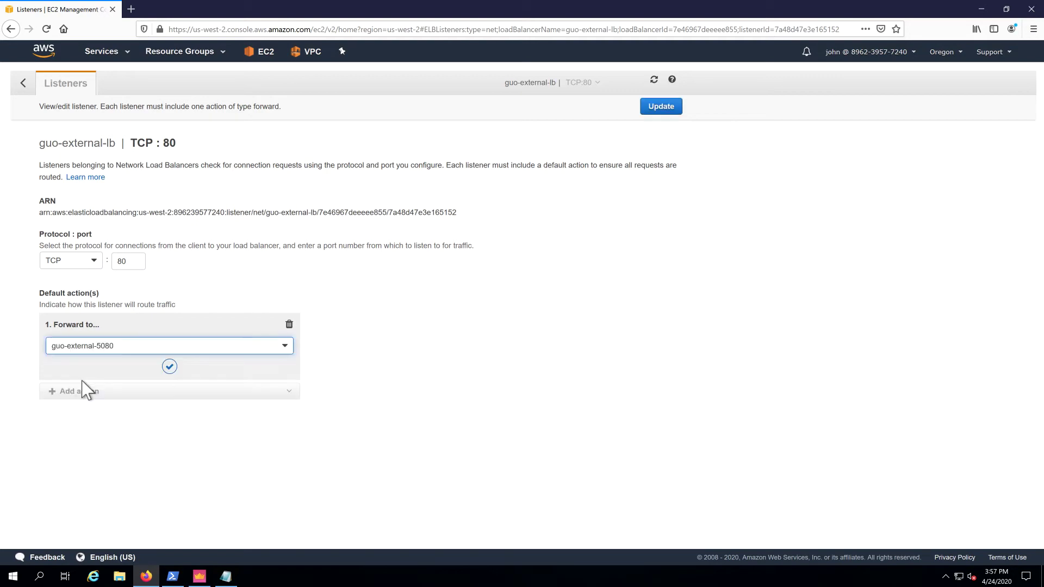
left_click(658, 107)
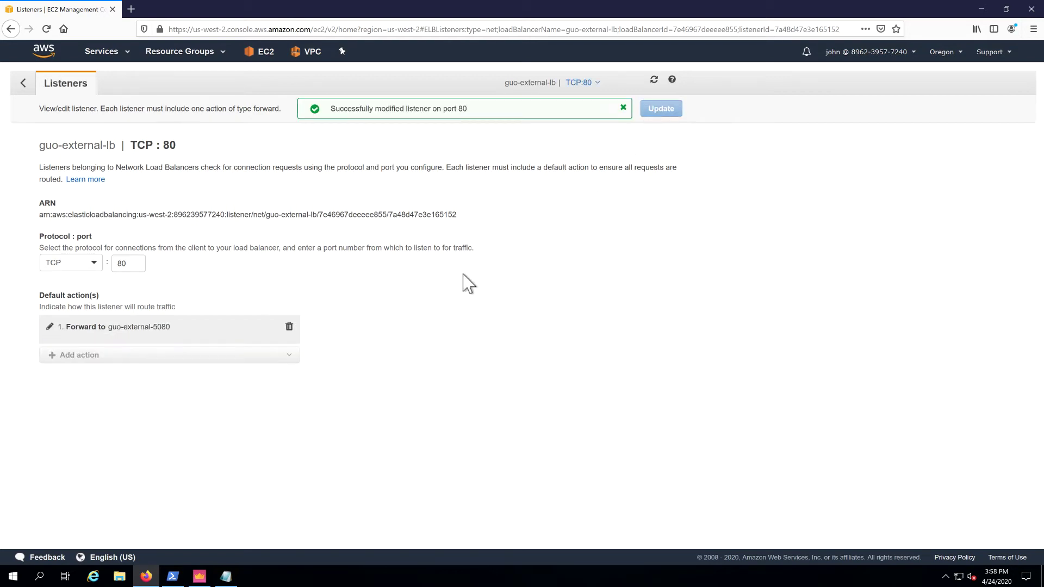
left_click(23, 85)
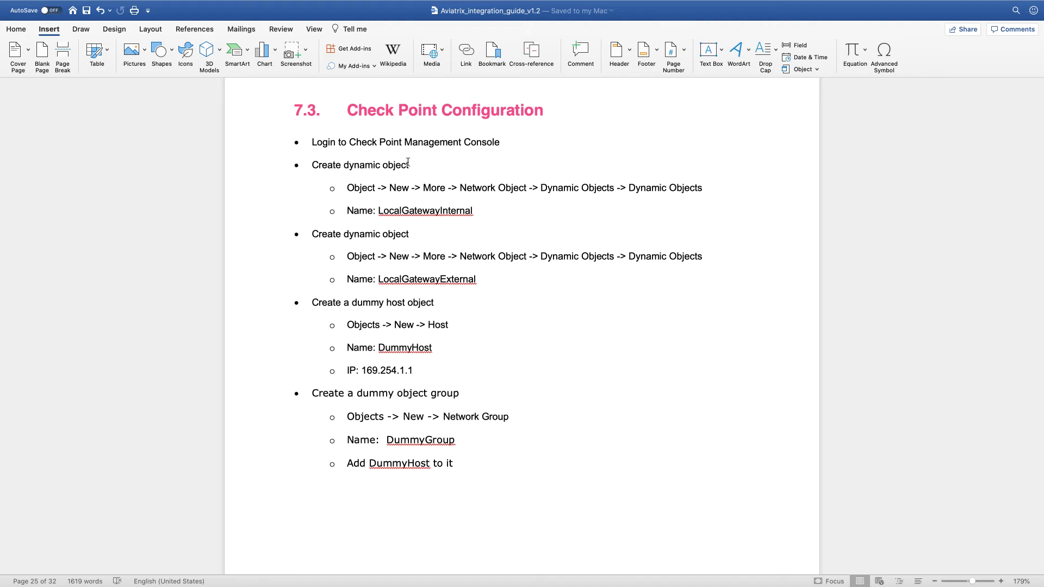
Step: Read the guide's Check Point Configuration steps for dynamic objects, the dummy host and group, and the external interface anti-spoofing groups
left_click(481, 210)
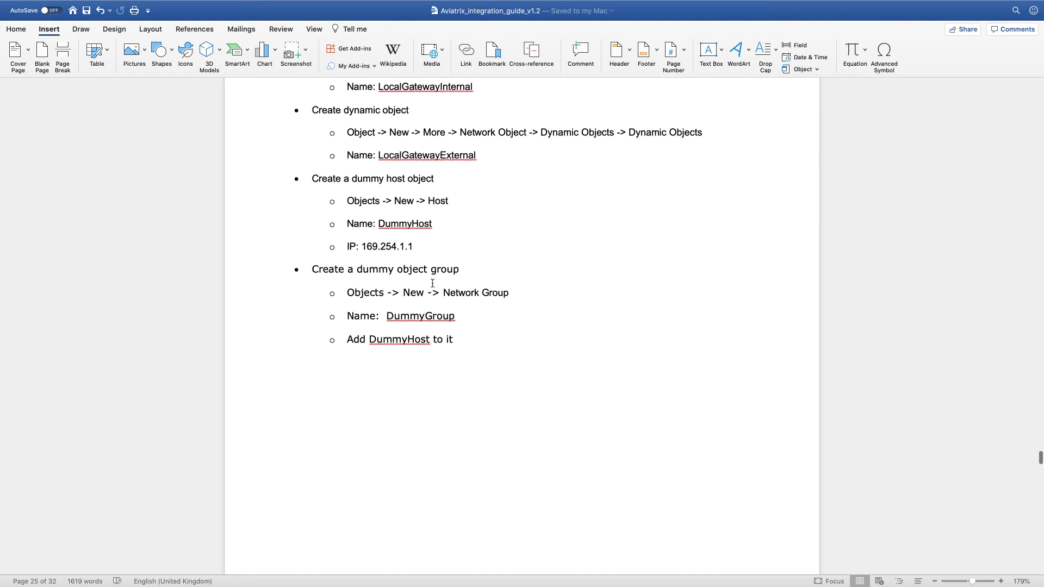
scroll(433, 284, "down", 1)
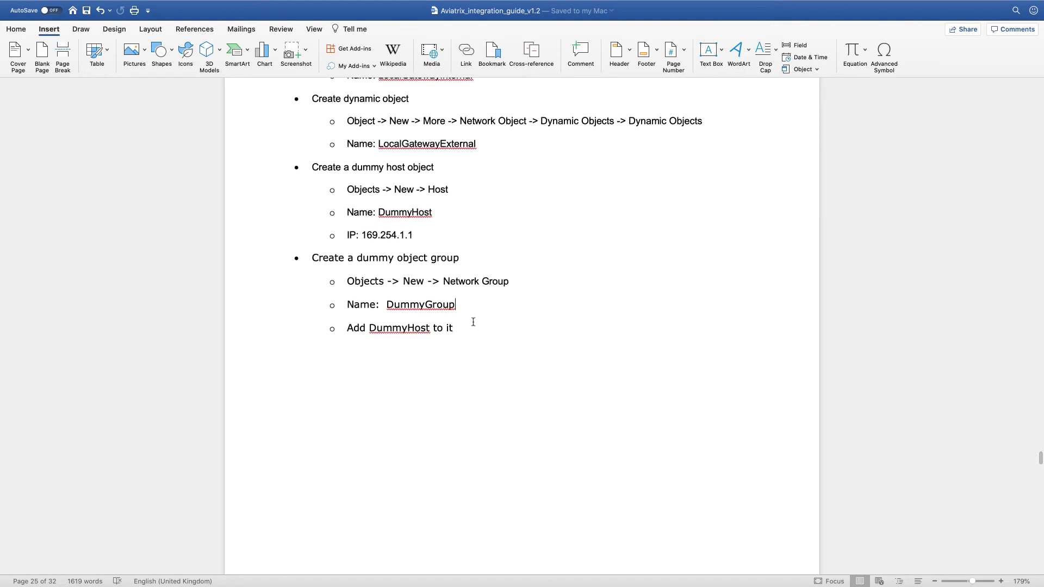
scroll(473, 322, "down", 1)
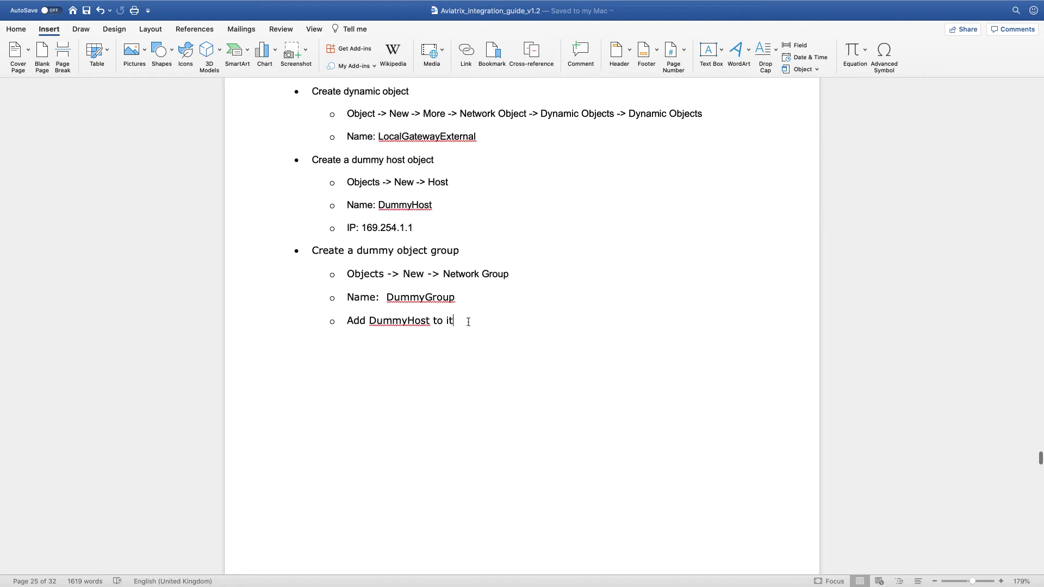
scroll(464, 325, "down", 10)
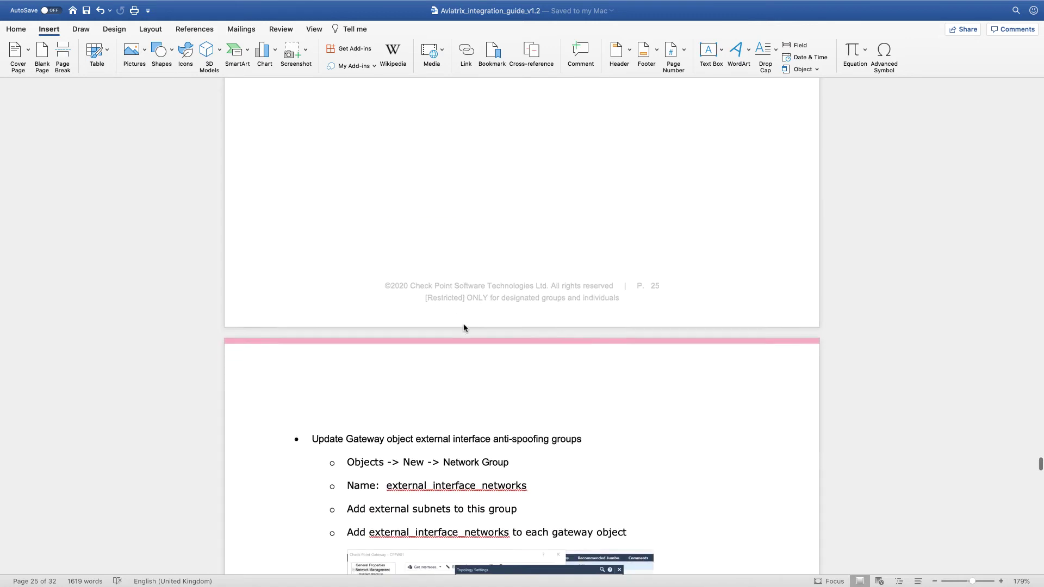
scroll(464, 325, "down", 3)
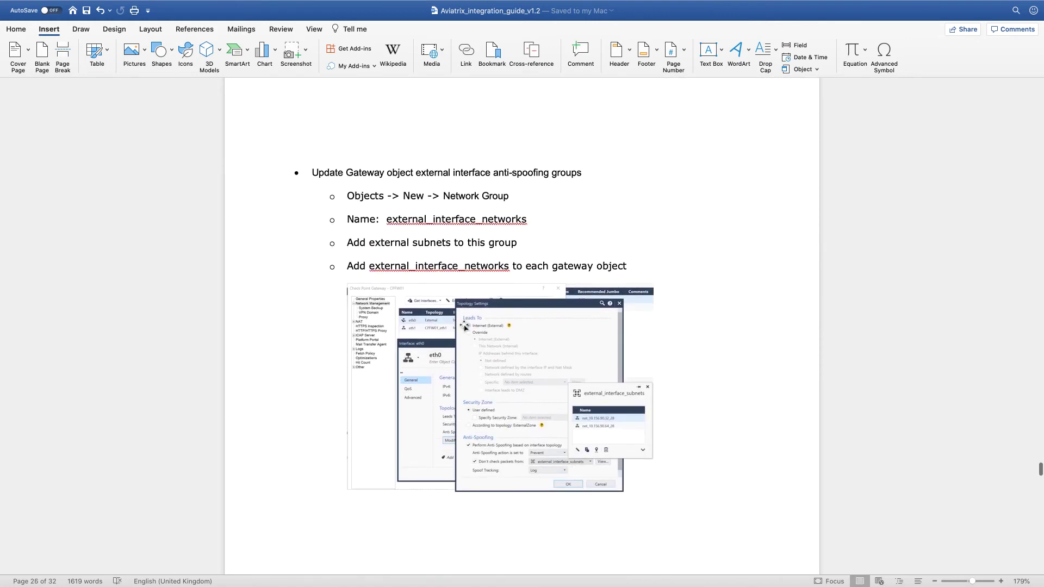
scroll(465, 327, "down", 3)
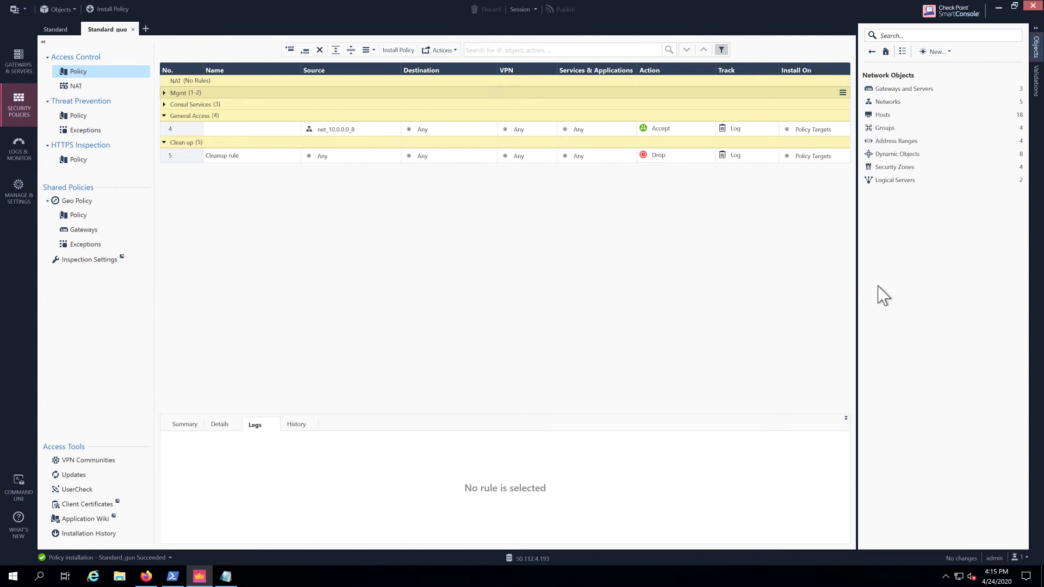
Step: In SmartConsole, start a new logical server named guo-internal-lb-77a2e6de9c14c769.elb.us-west-2.amazonaws.com_1, copying the FQDN from the PowerPoint Lab information slide
left_click(948, 52)
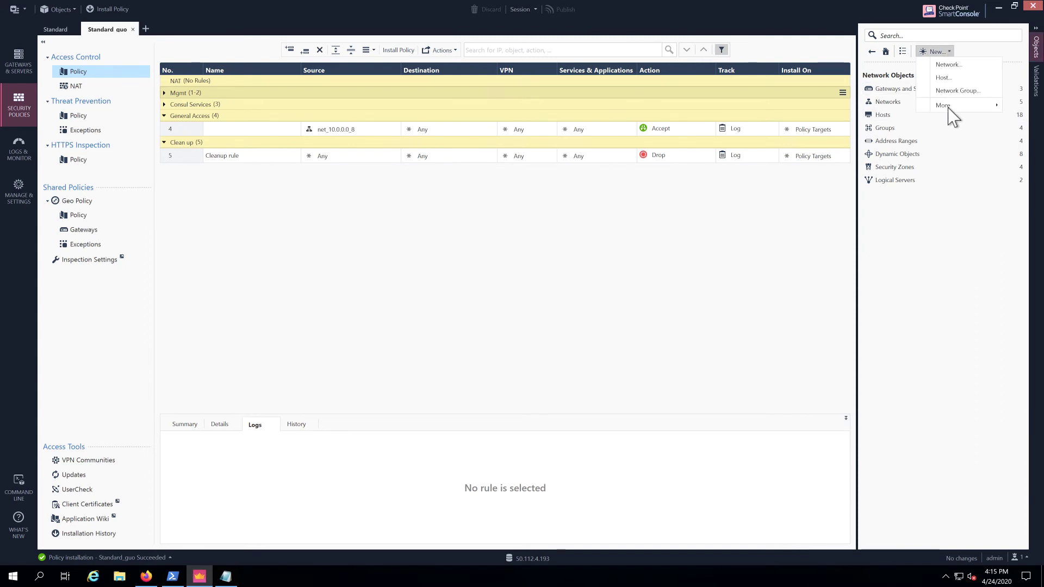
mouse_move(949, 108)
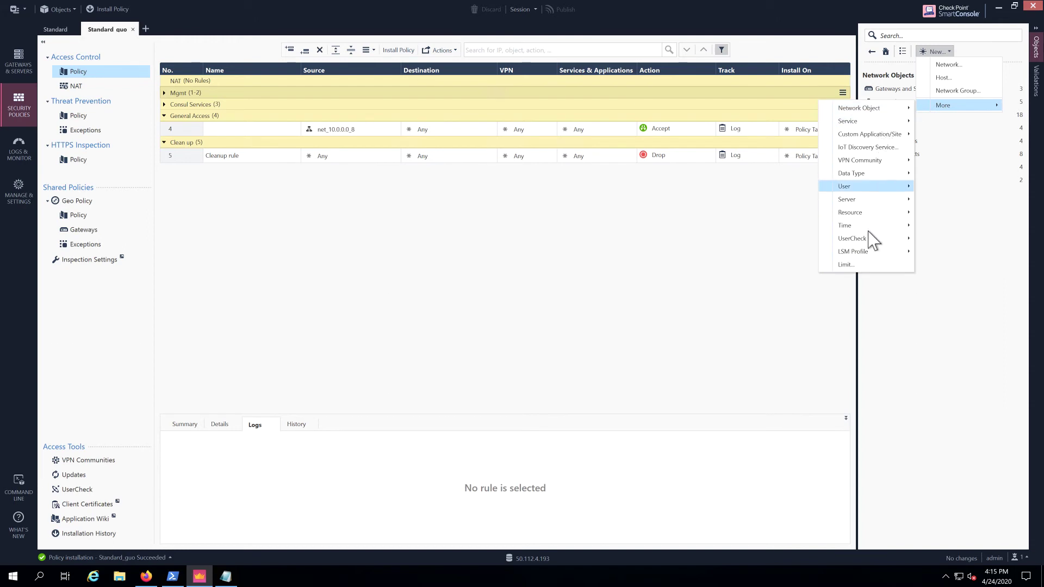
mouse_move(867, 111)
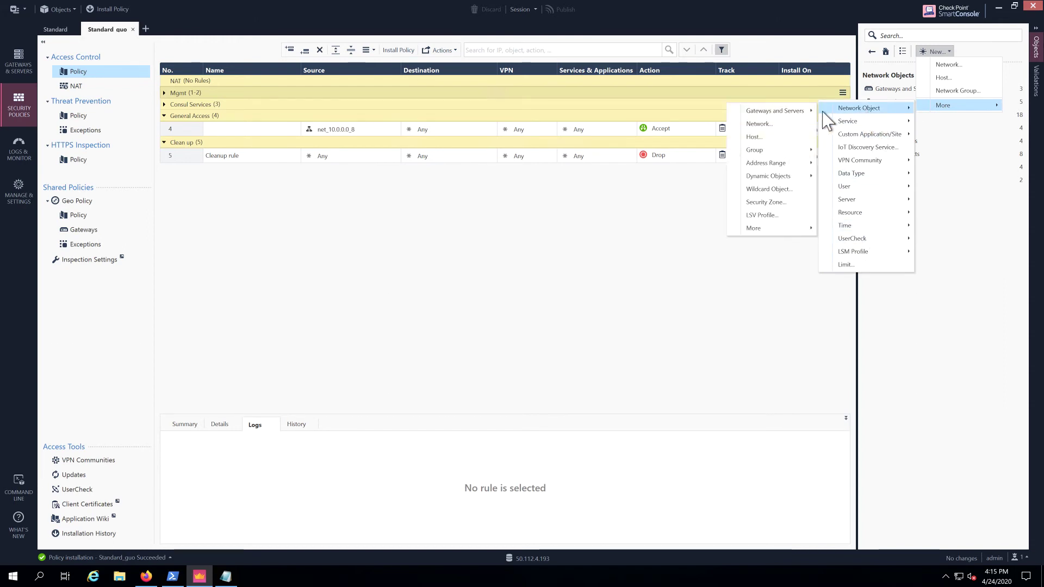
mouse_move(754, 229)
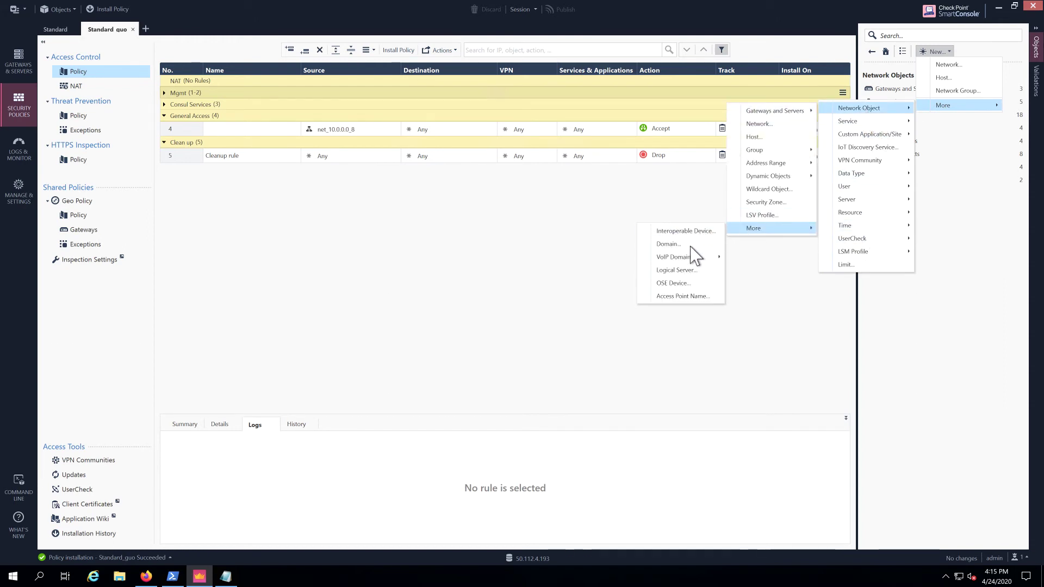
left_click(684, 274)
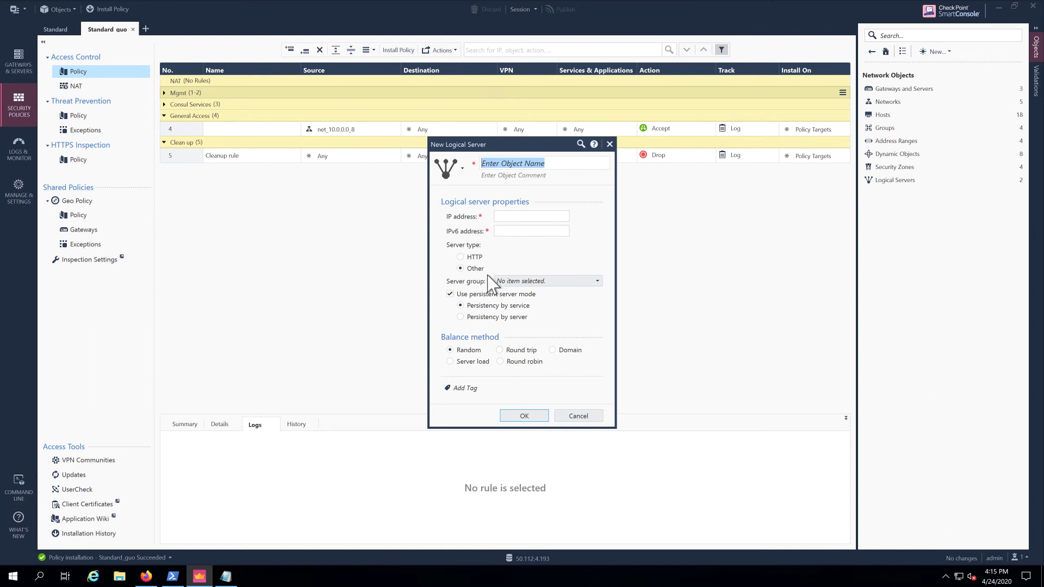
left_click(148, 576)
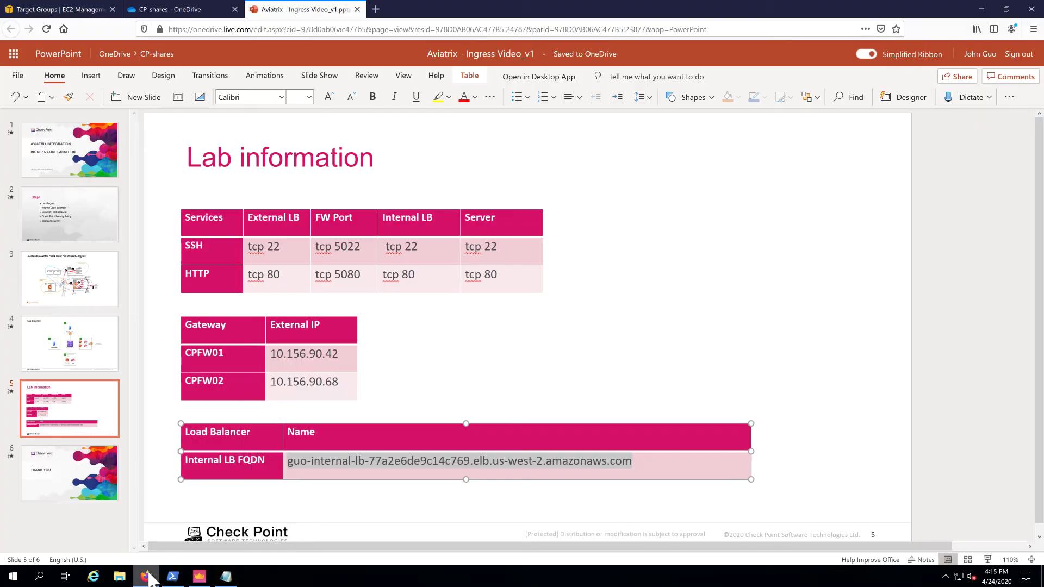
right_click(310, 469)
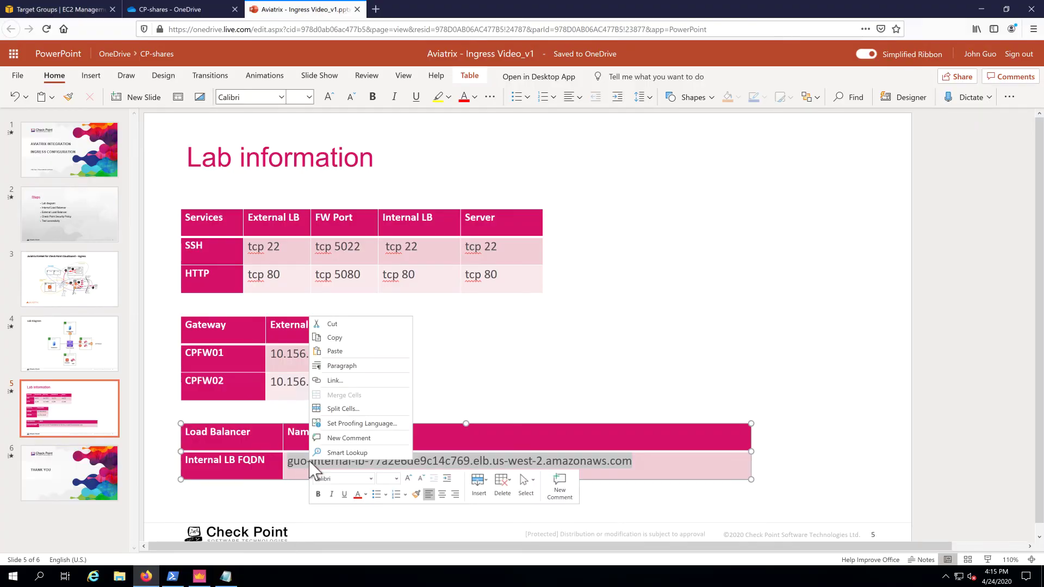
left_click(353, 338)
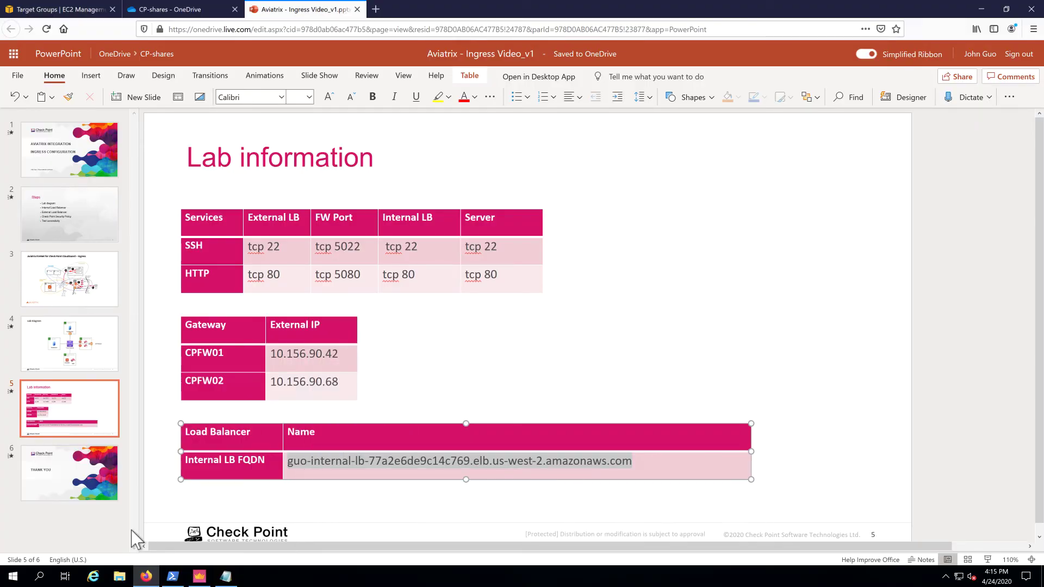
left_click(199, 577)
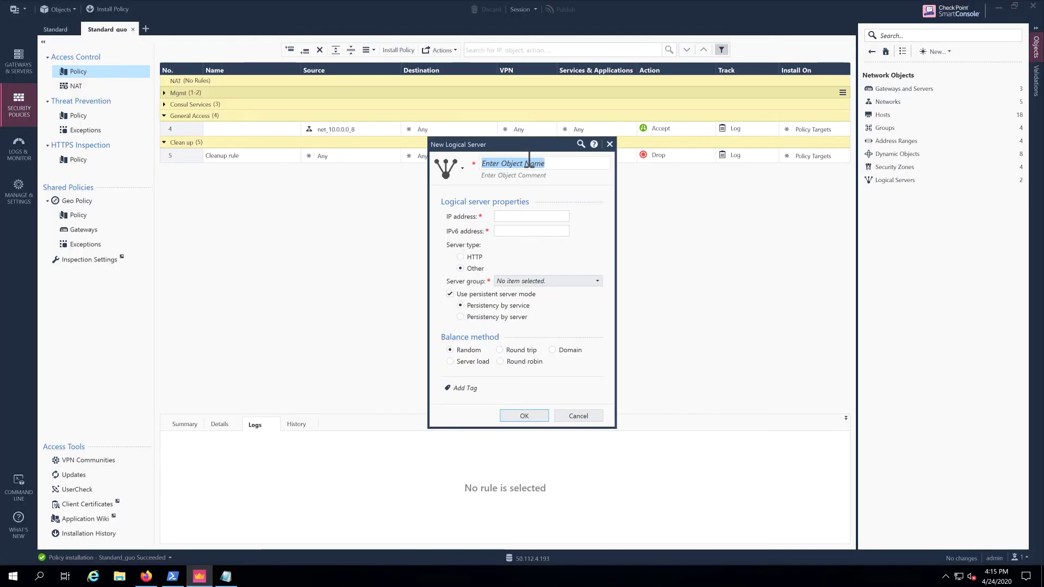
right_click(530, 160)
left_click(546, 185)
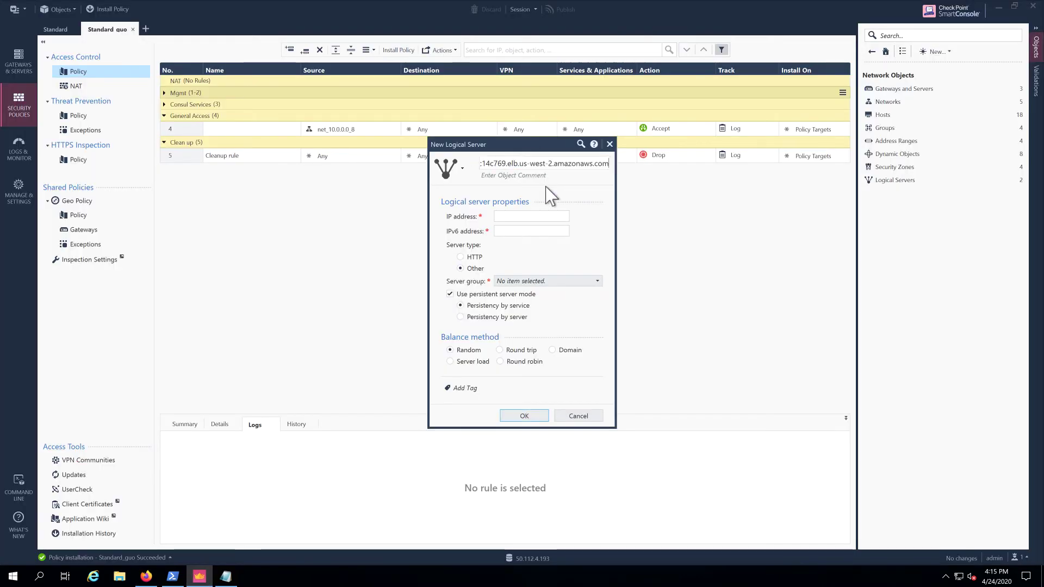
type("_1")
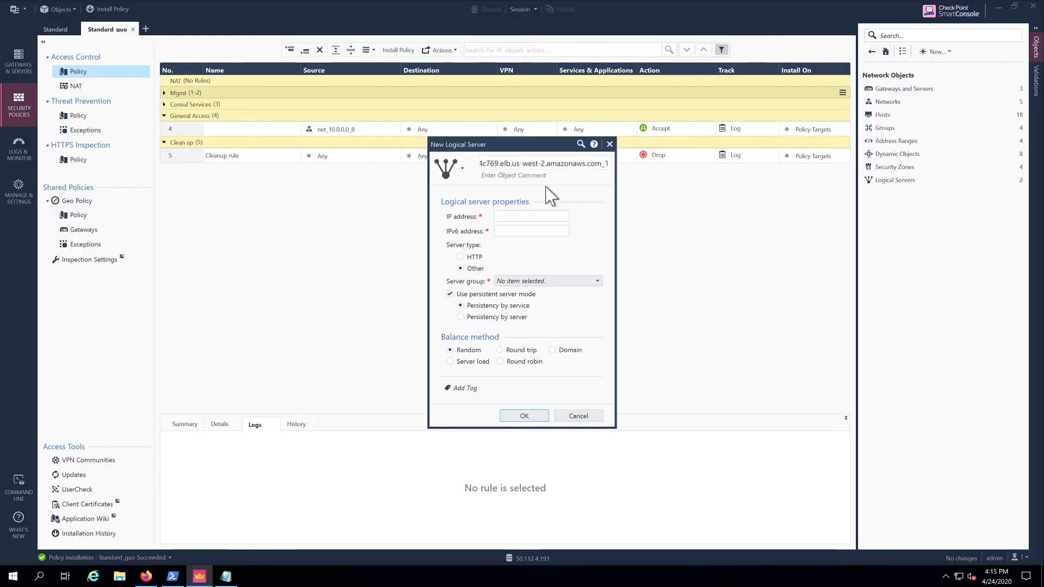
Step: Set the logical server's IP address to CPFW01's external IP 10.156.90.42, copied from the slide, and its server group to DummyGroup
left_click(516, 216)
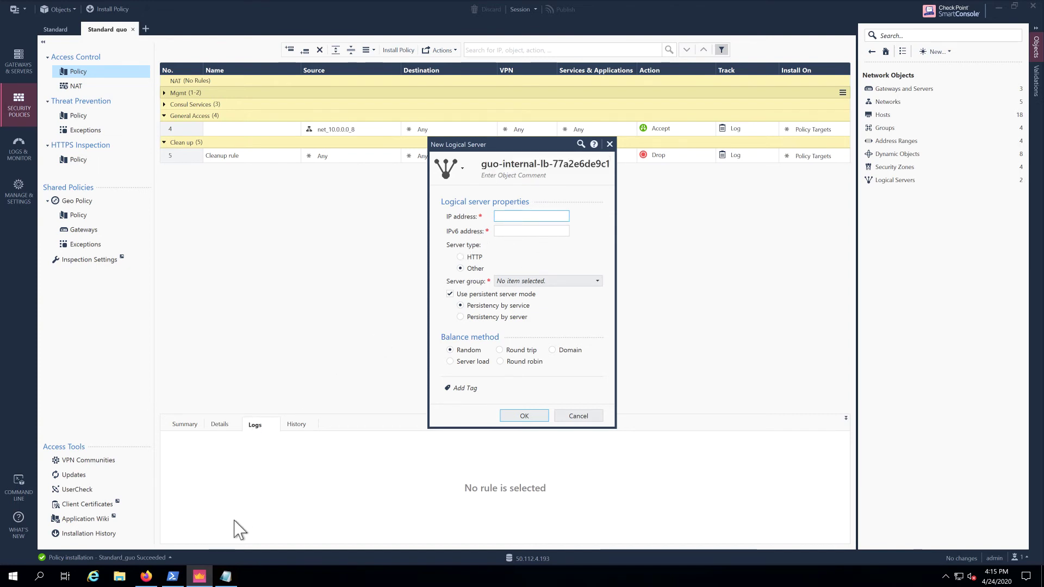
left_click(146, 577)
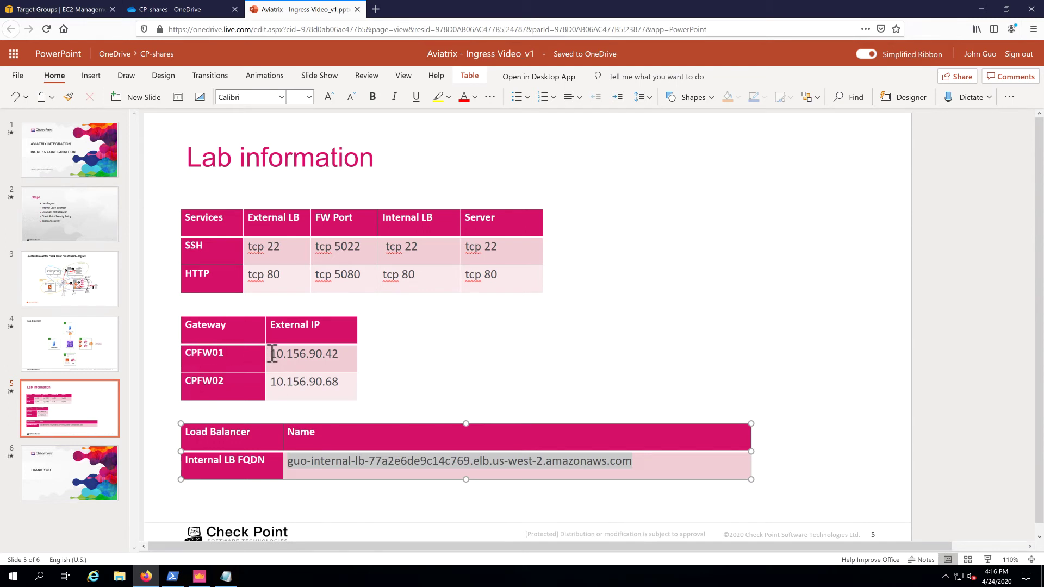
left_click_drag(274, 353, 337, 362)
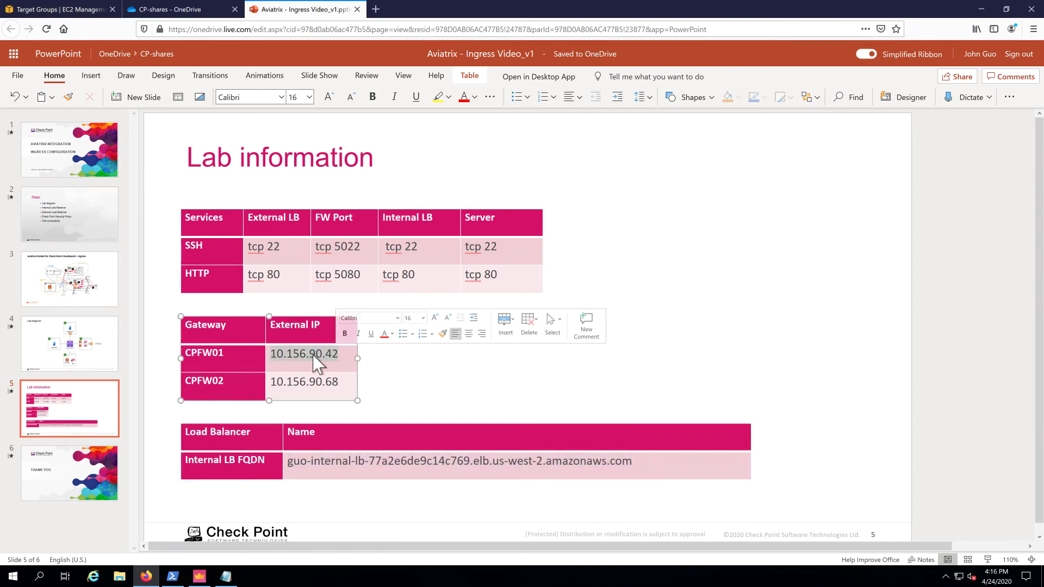
right_click(317, 357)
left_click(334, 376)
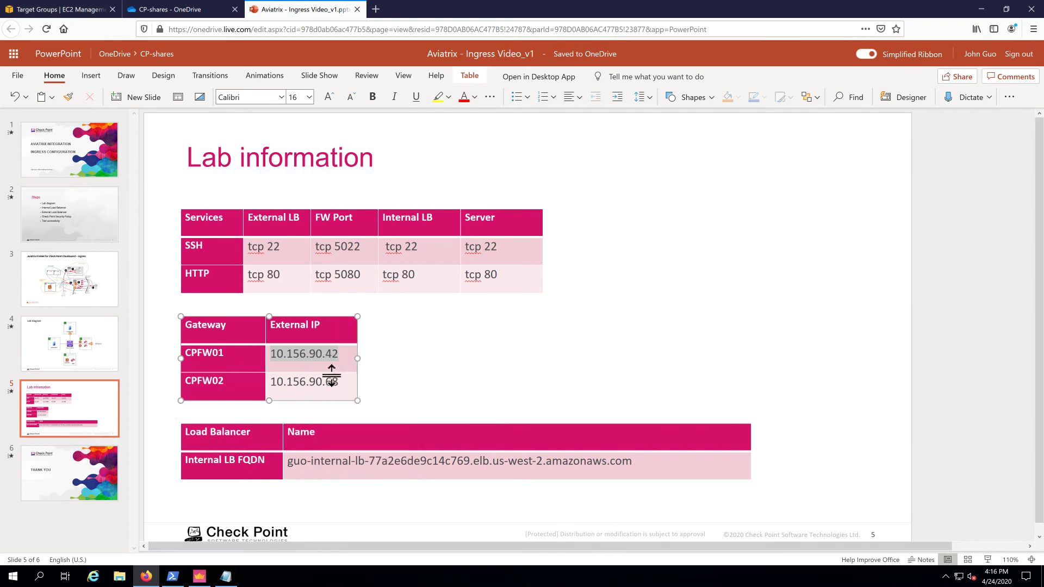
left_click(200, 578)
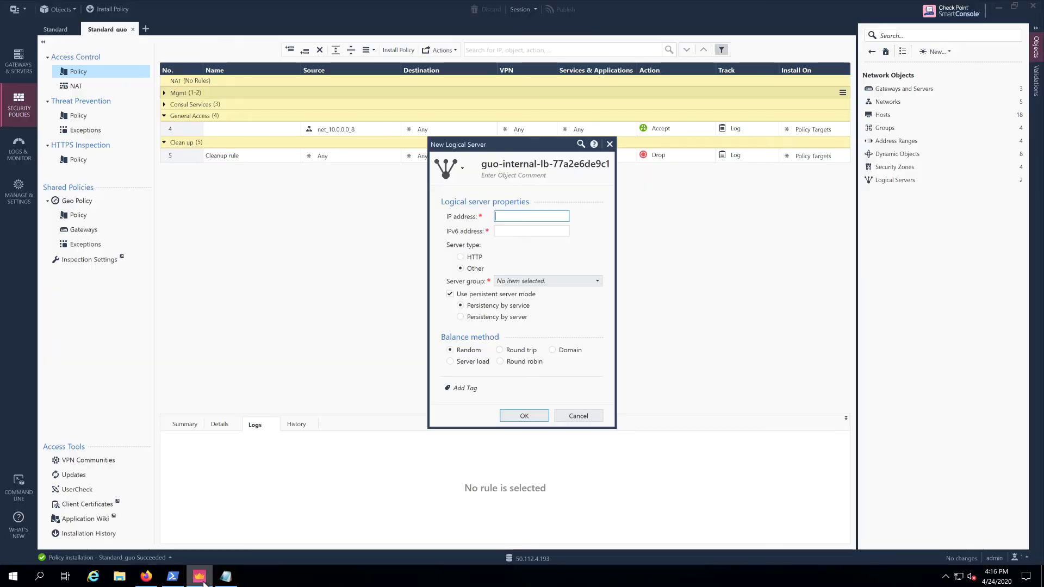
right_click(501, 217)
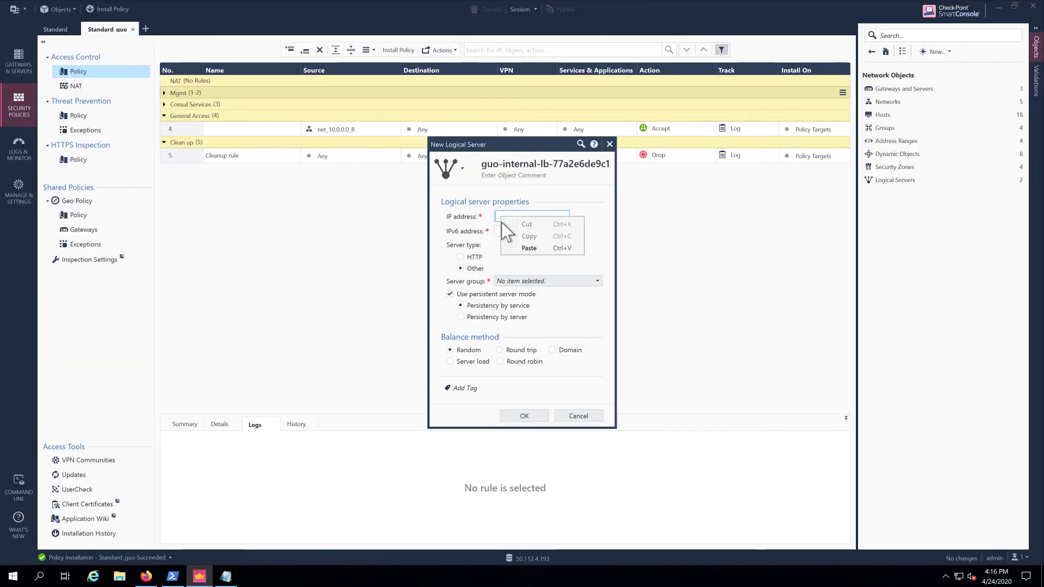
left_click(519, 249)
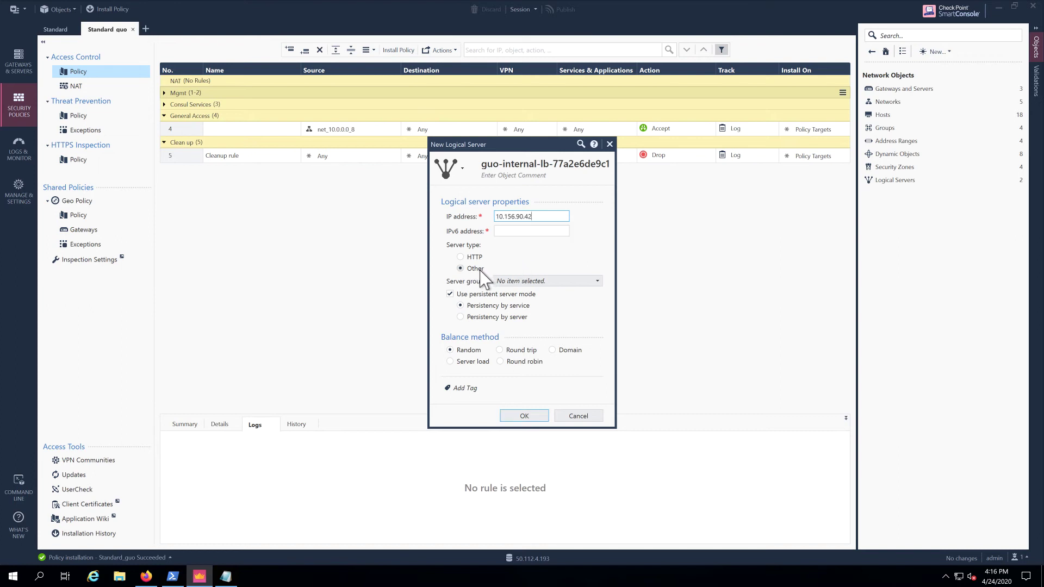
left_click(519, 282)
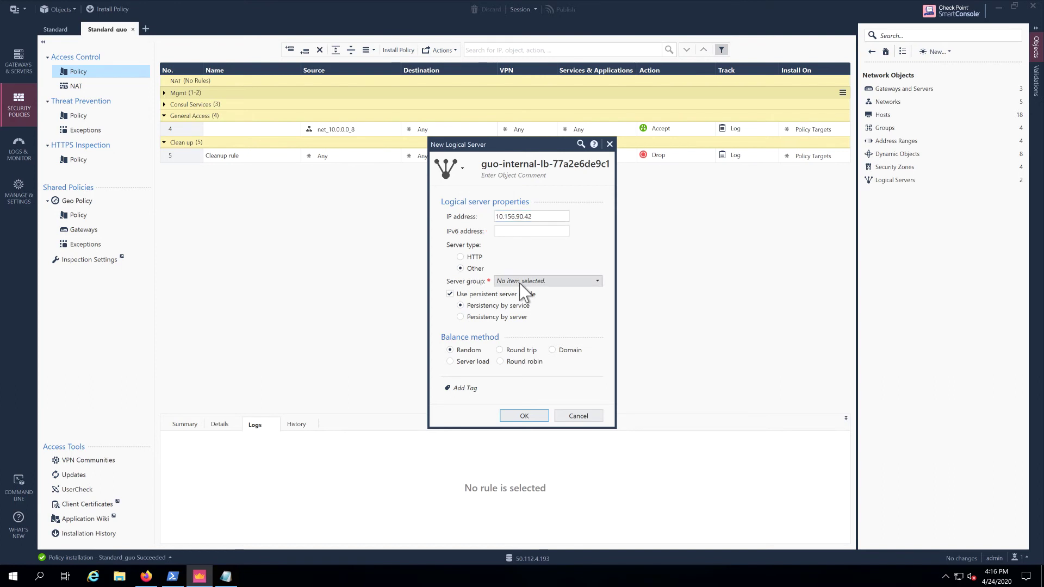
left_click(521, 326)
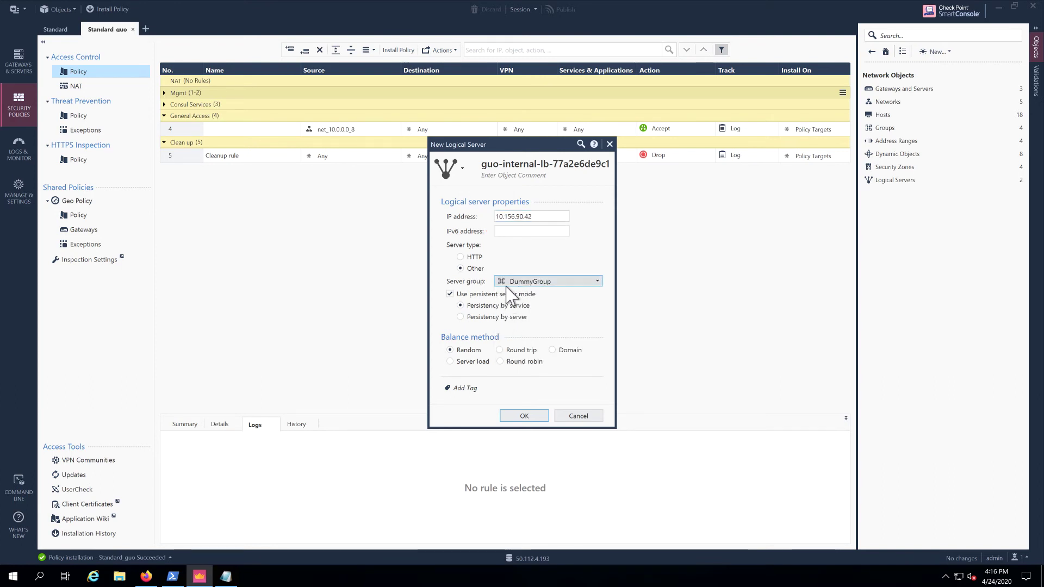
Step: Set the logical server's balance method to Domain and save the object
left_click(559, 351)
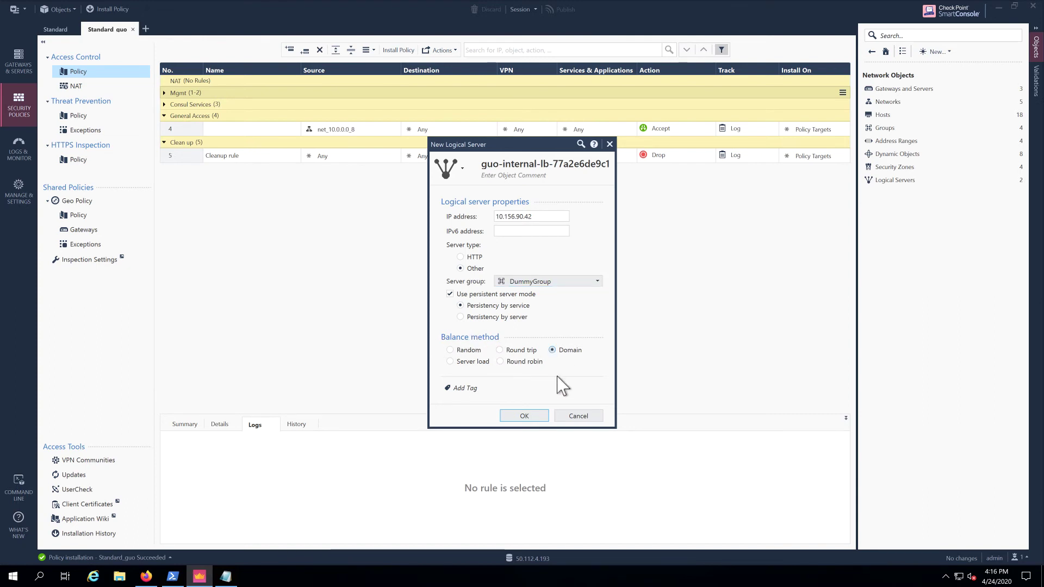
left_click(524, 416)
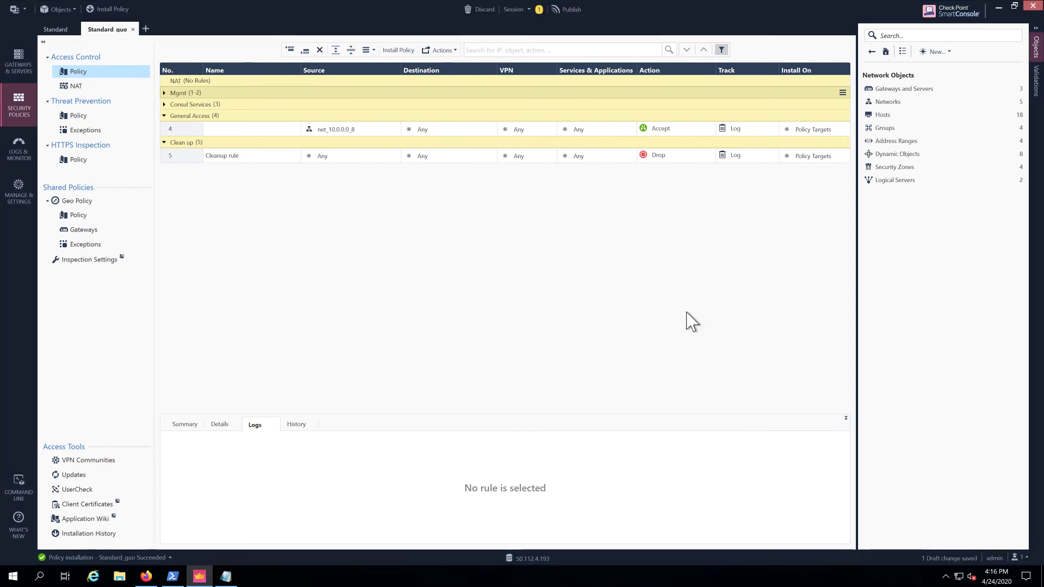
Step: Start a second logical server named guo-internal-lb-77a2e6de9c14c769.elb.us-west-2.amazonaws.com_2, copying the internal LB FQDN from the PowerPoint Lab information slide
left_click(938, 51)
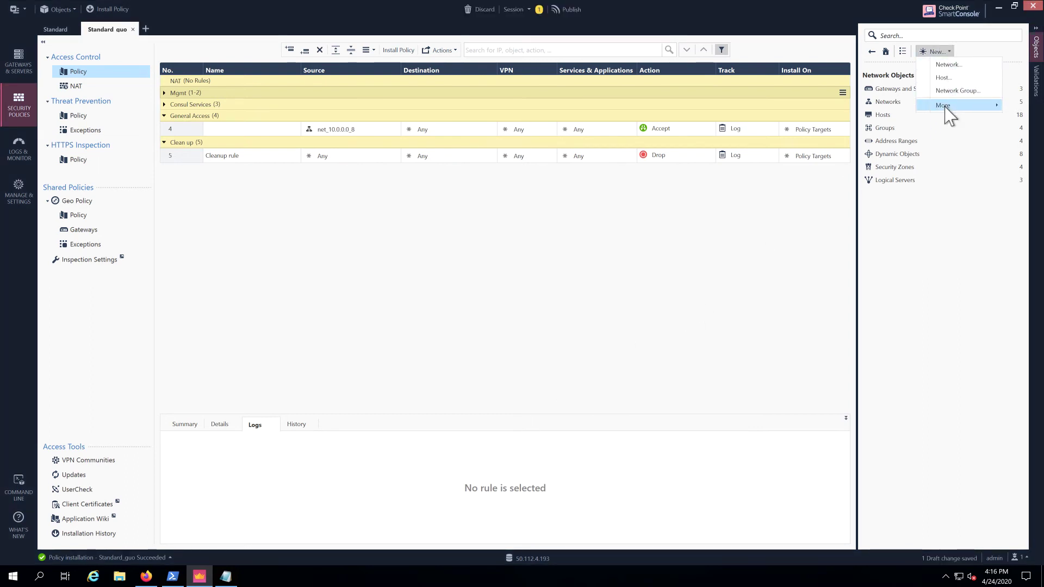
mouse_move(946, 106)
mouse_move(896, 114)
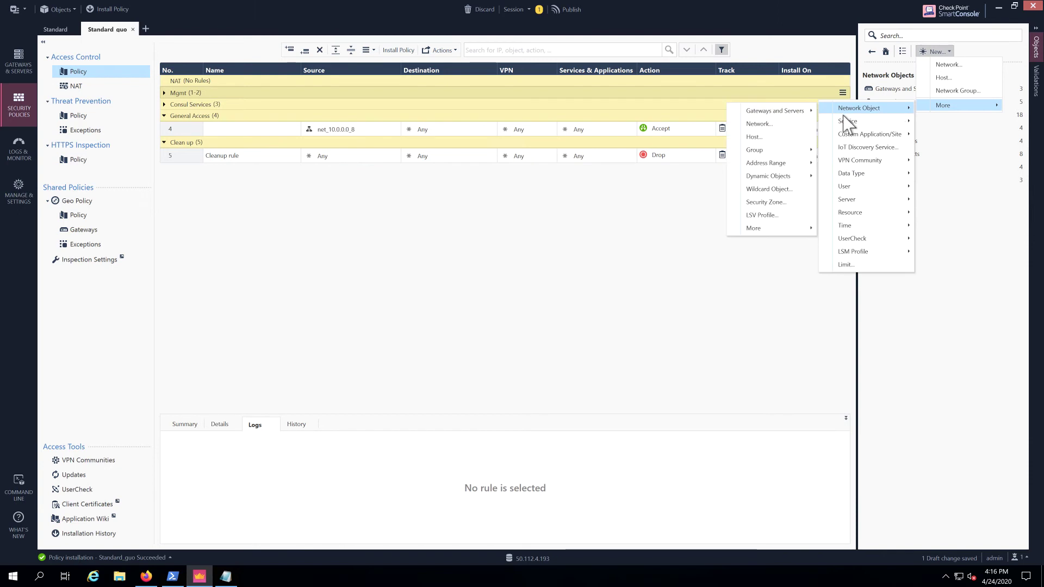
mouse_move(763, 231)
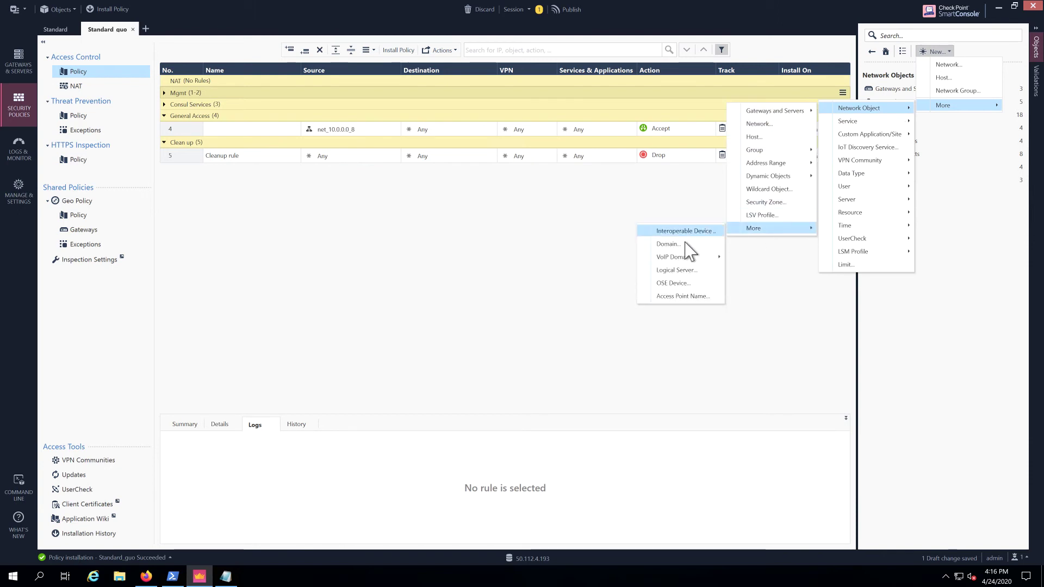
left_click(677, 270)
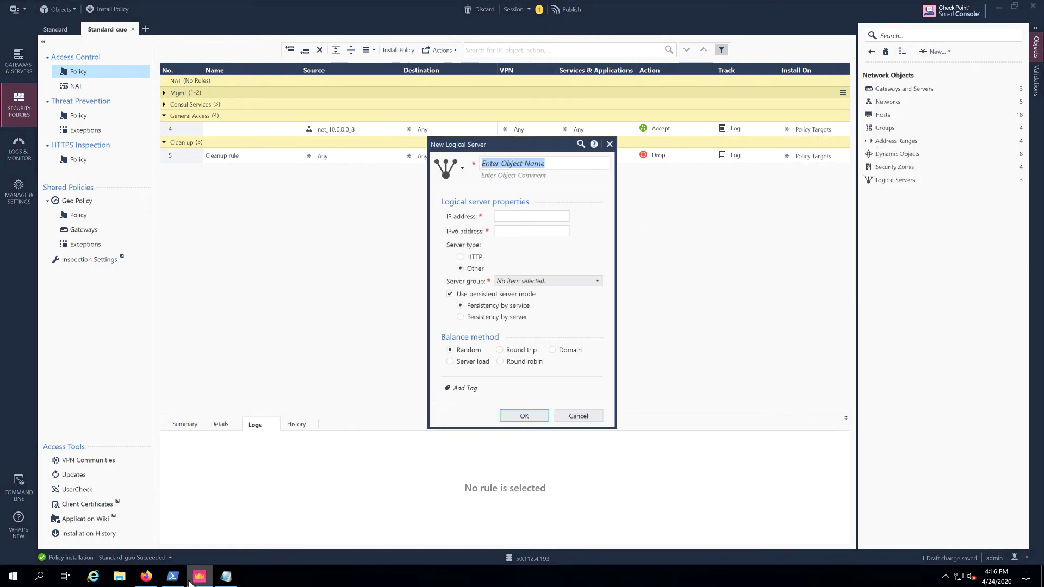
left_click(146, 579)
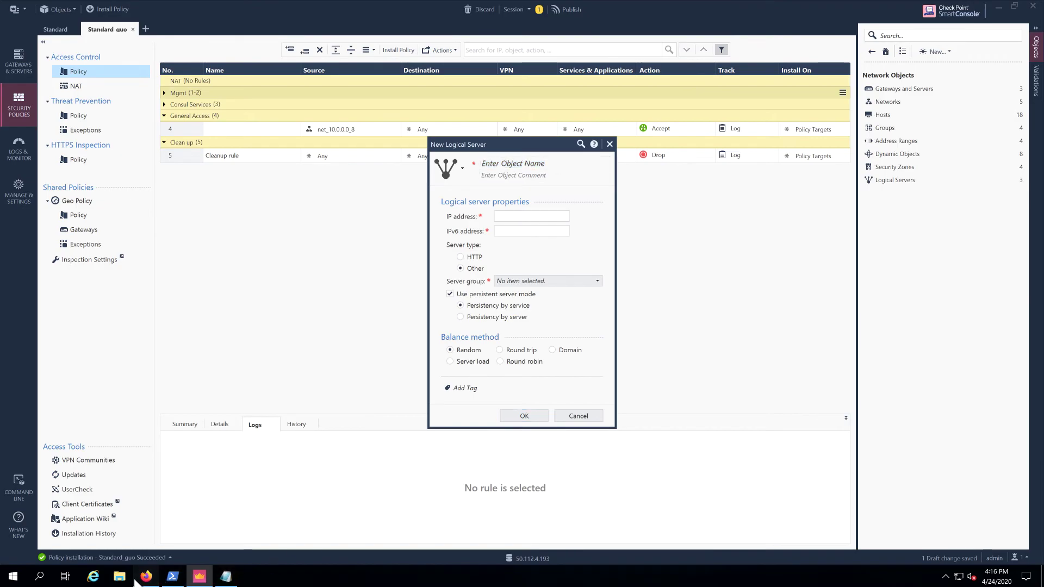
left_click(298, 467)
triple_click(300, 469)
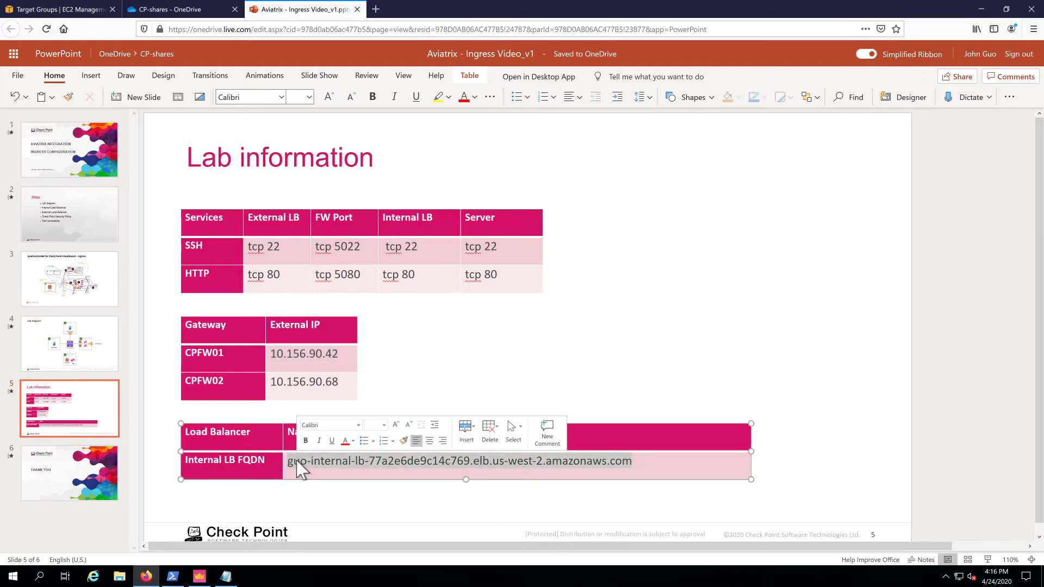
right_click(300, 469)
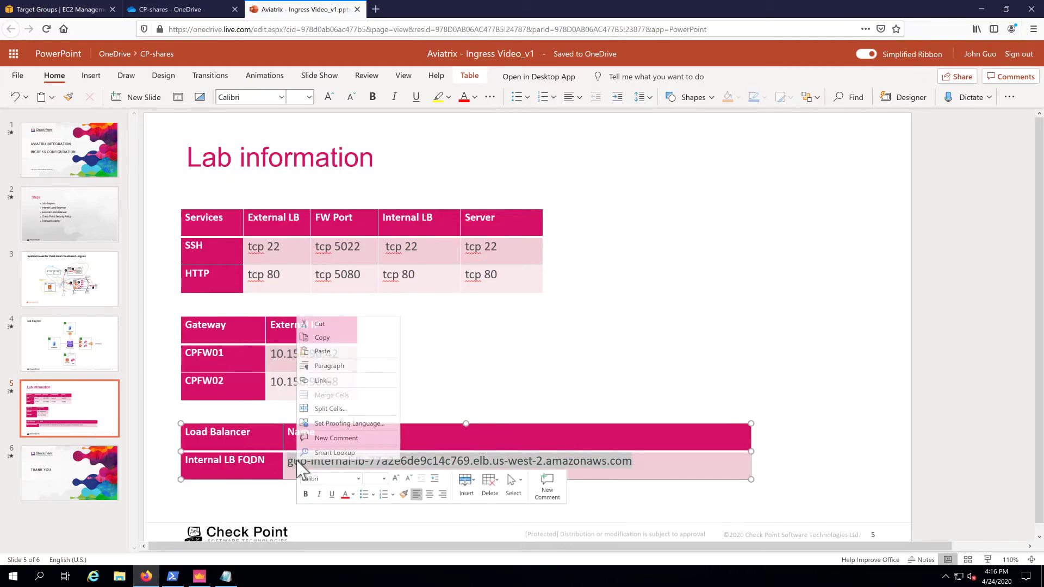
left_click(329, 340)
left_click(199, 576)
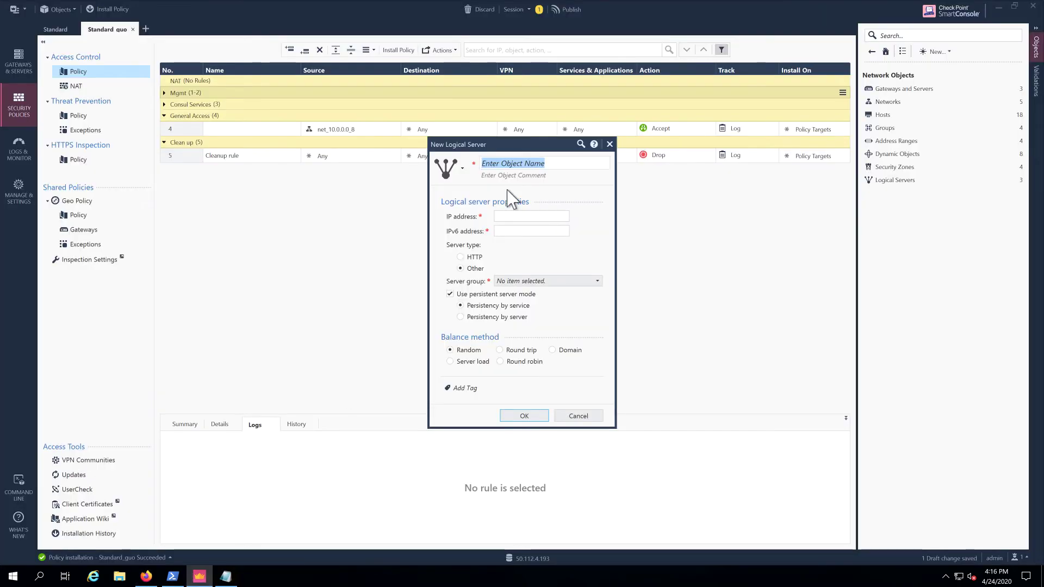
key("super")
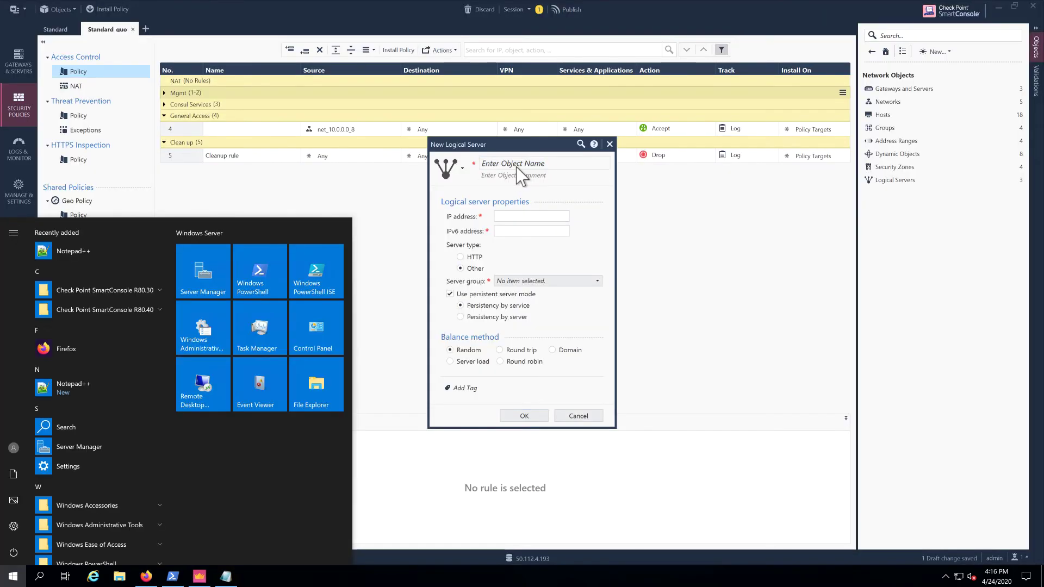
key("Escape")
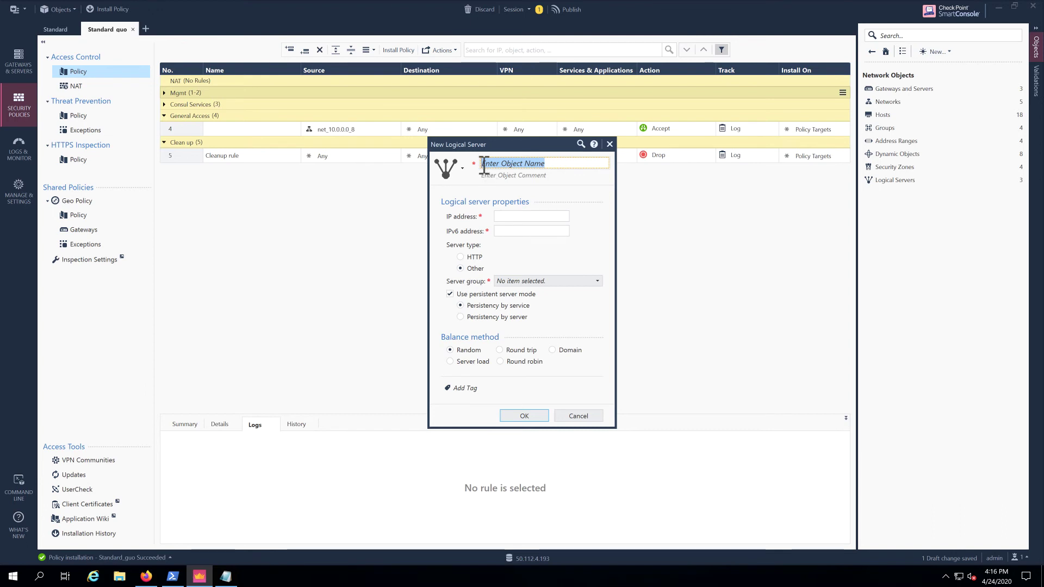
key("ctrl+v")
type("_2")
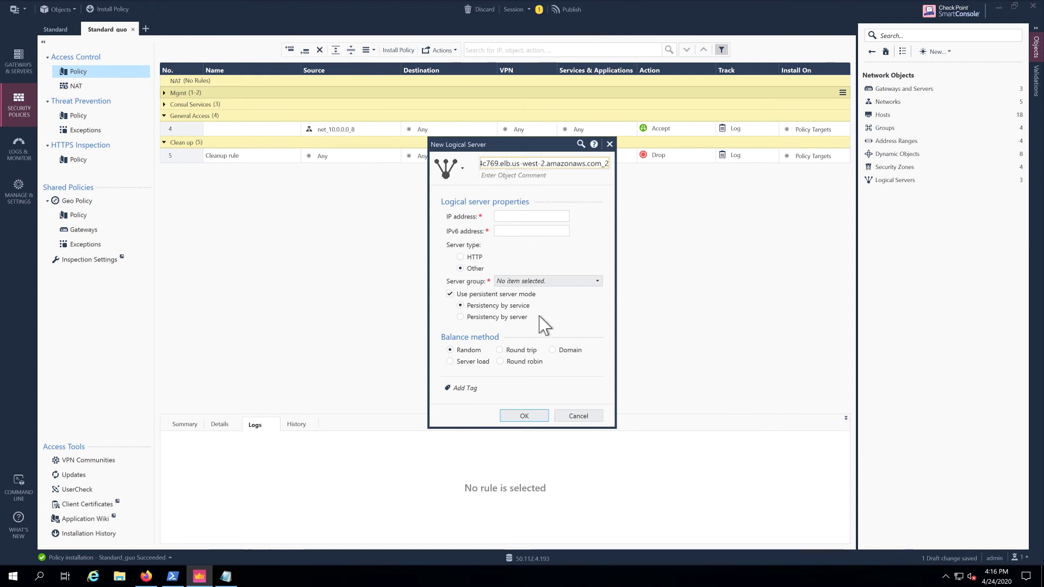
Step: Set the second logical server's IP address to CPFW02's external IP 10.156.90.68, copied from the Lab information slide
left_click(502, 215)
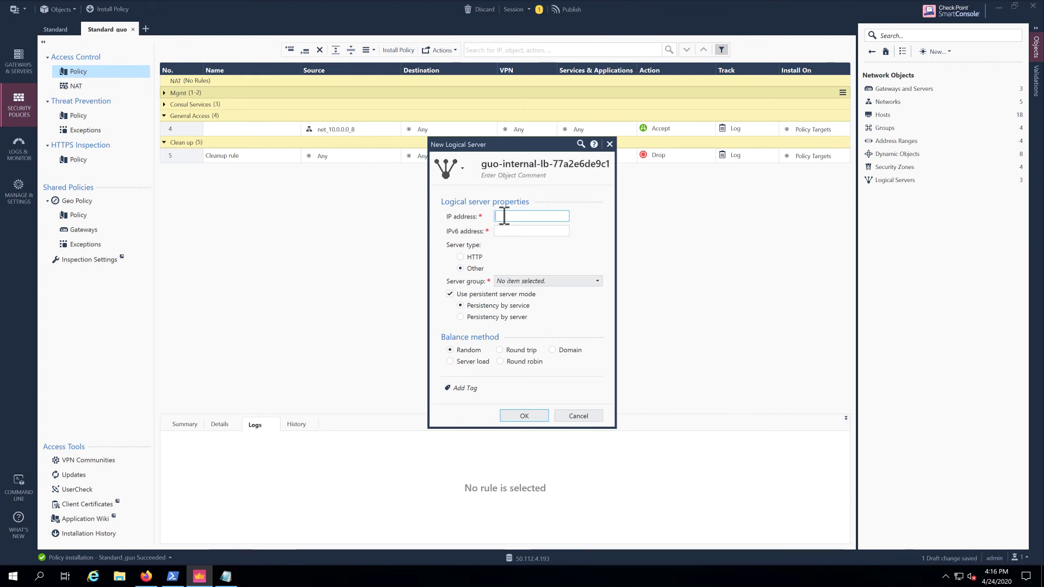
left_click(146, 577)
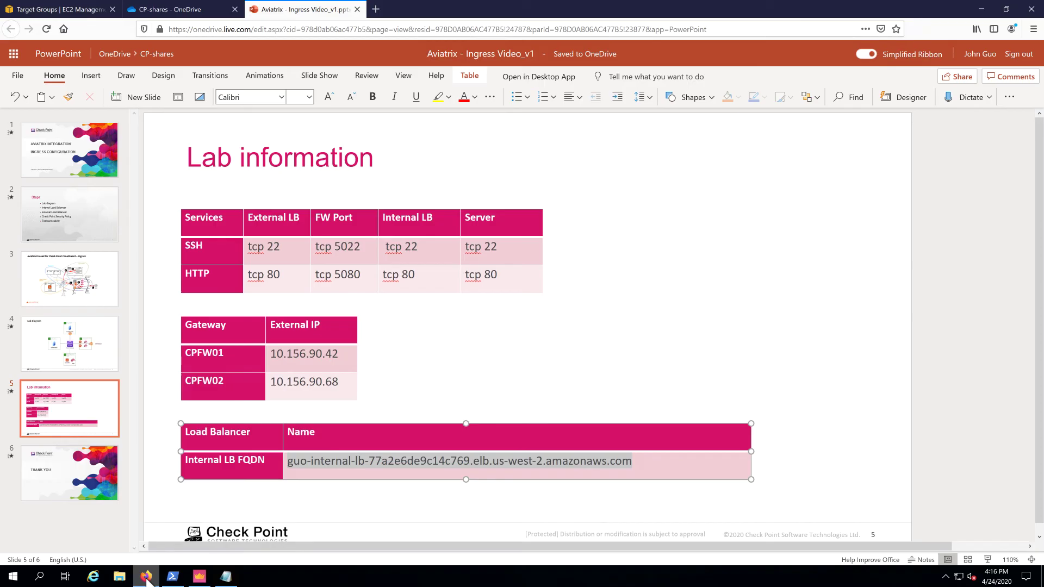
left_click(273, 384)
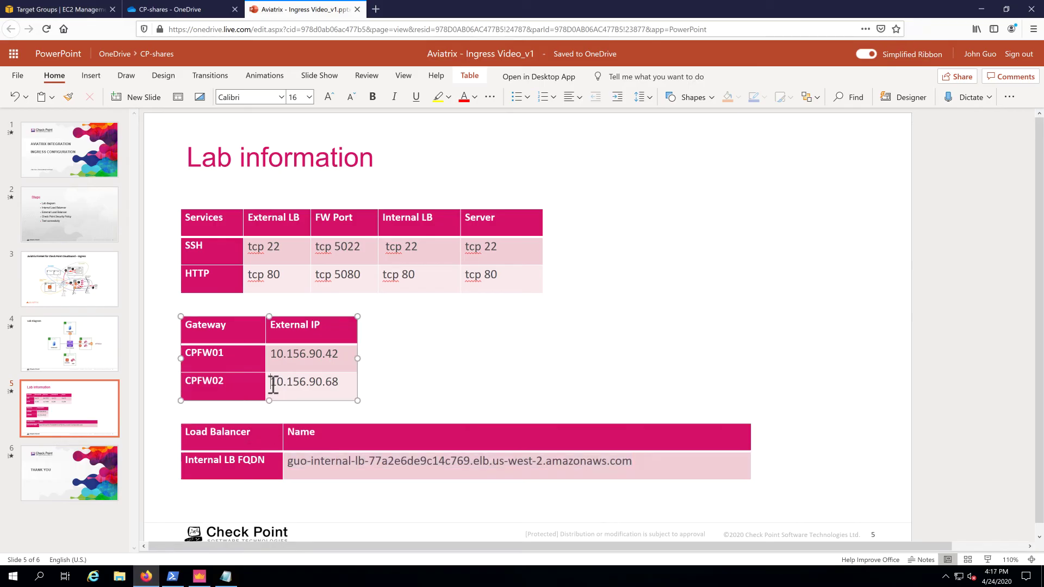
double_click(341, 386)
key("ctrl+c")
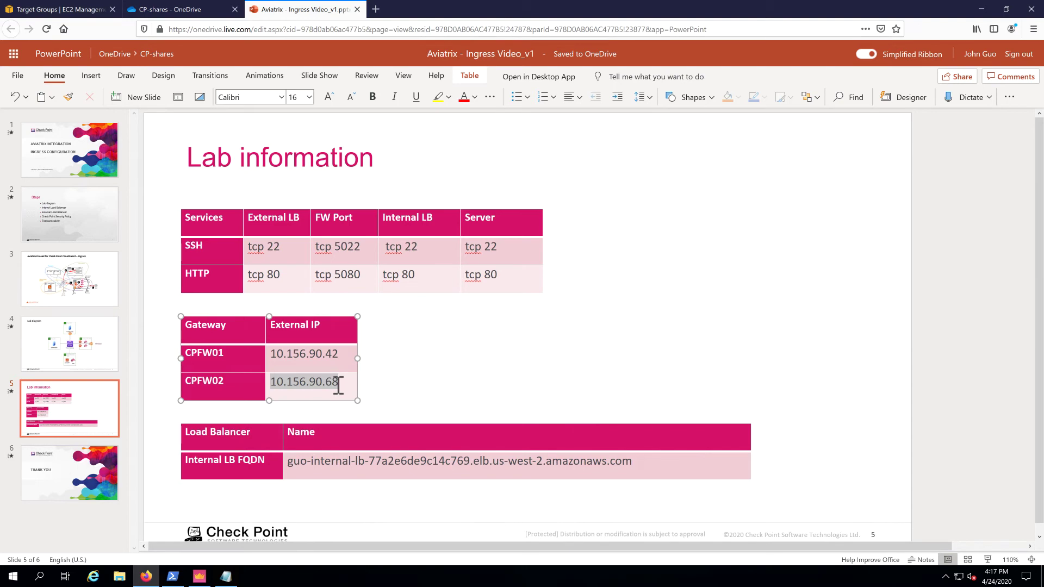
left_click(200, 576)
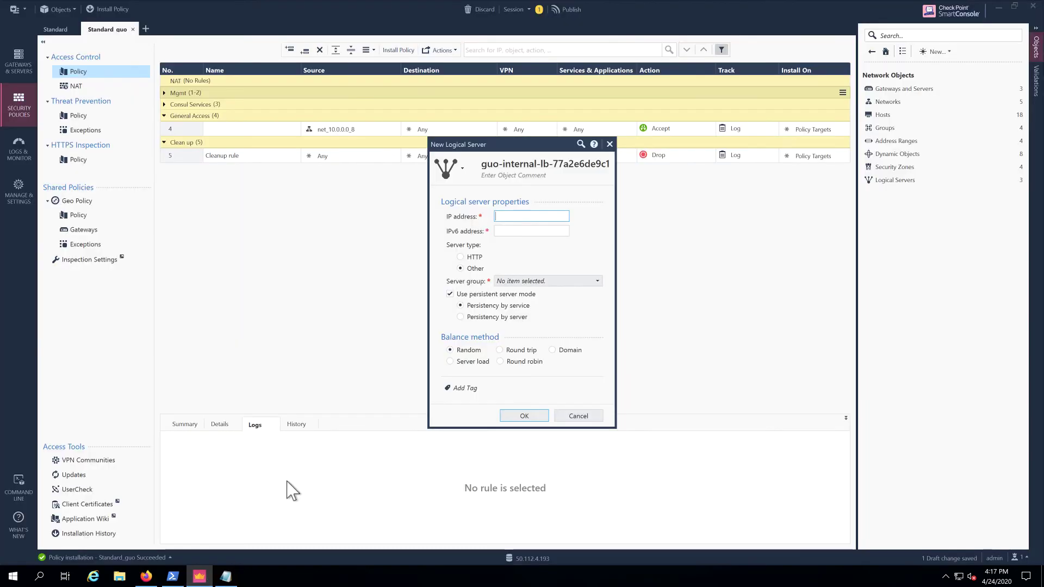
left_click(533, 218)
key("ctrl+v")
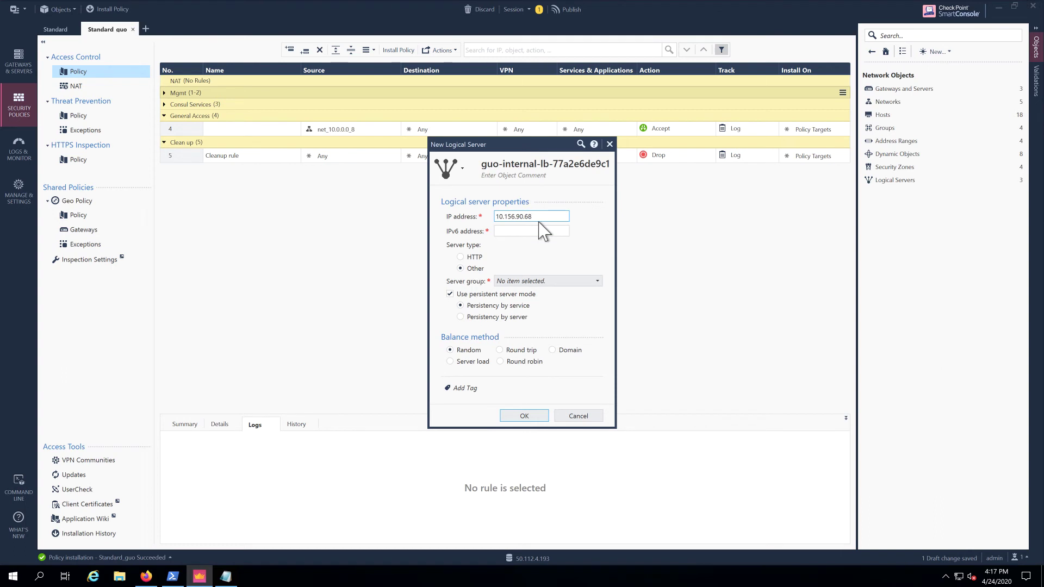
Step: Assign DummyGroup as the second logical server's server group, choose the Domain balance method and save the object
left_click(526, 234)
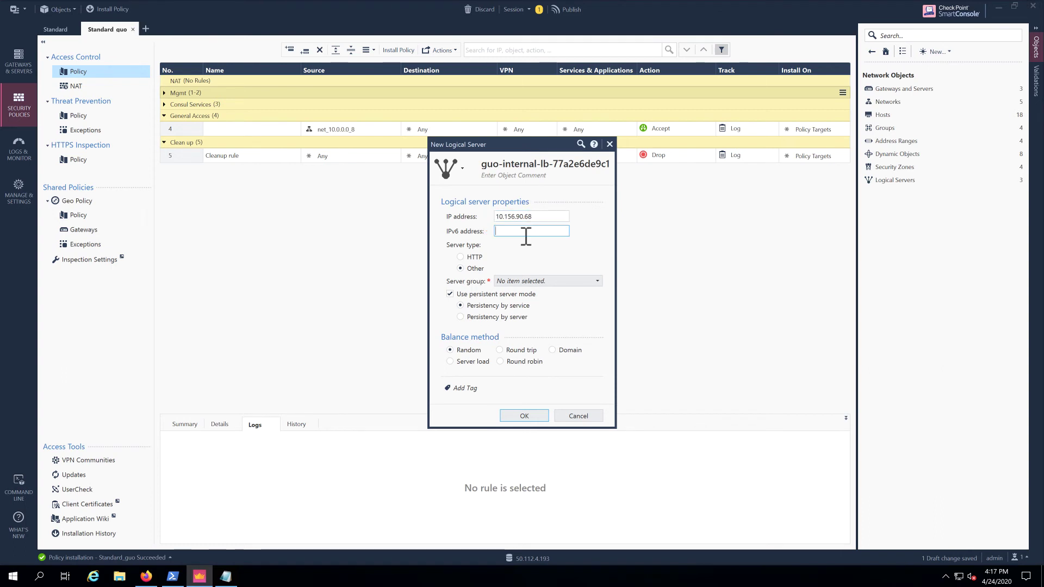
left_click(521, 281)
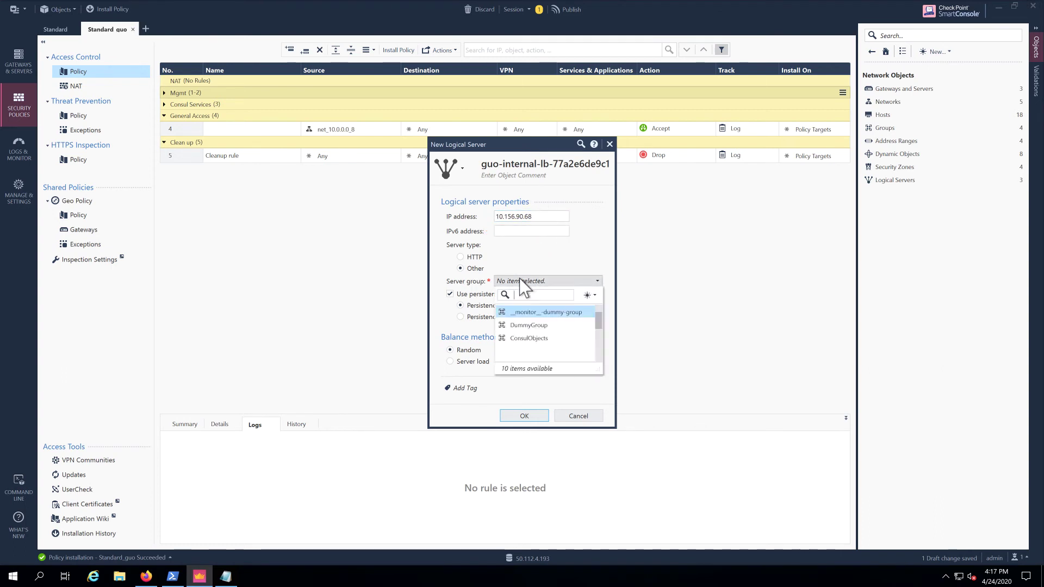
left_click(526, 326)
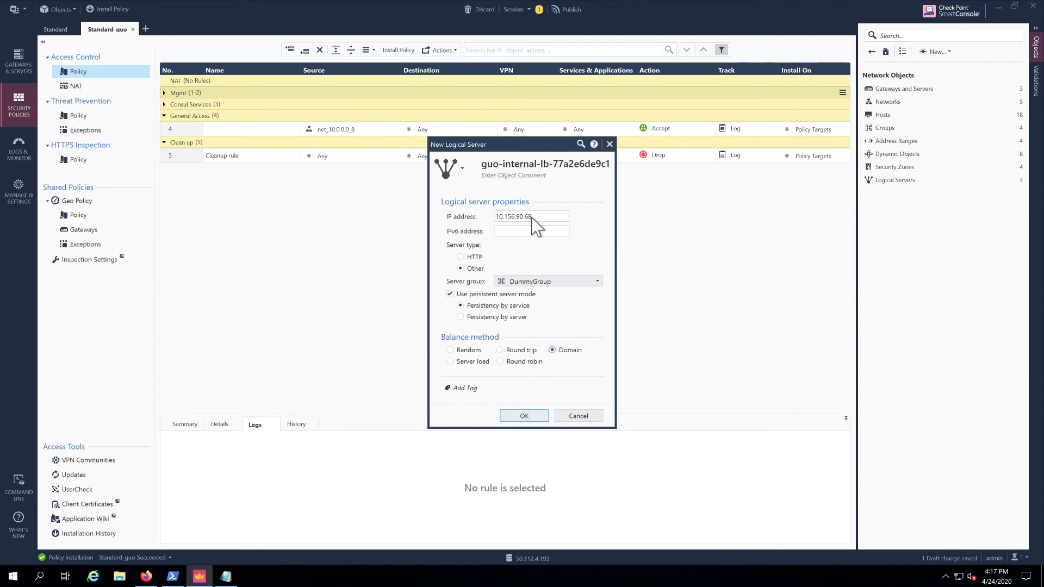
left_click(584, 166)
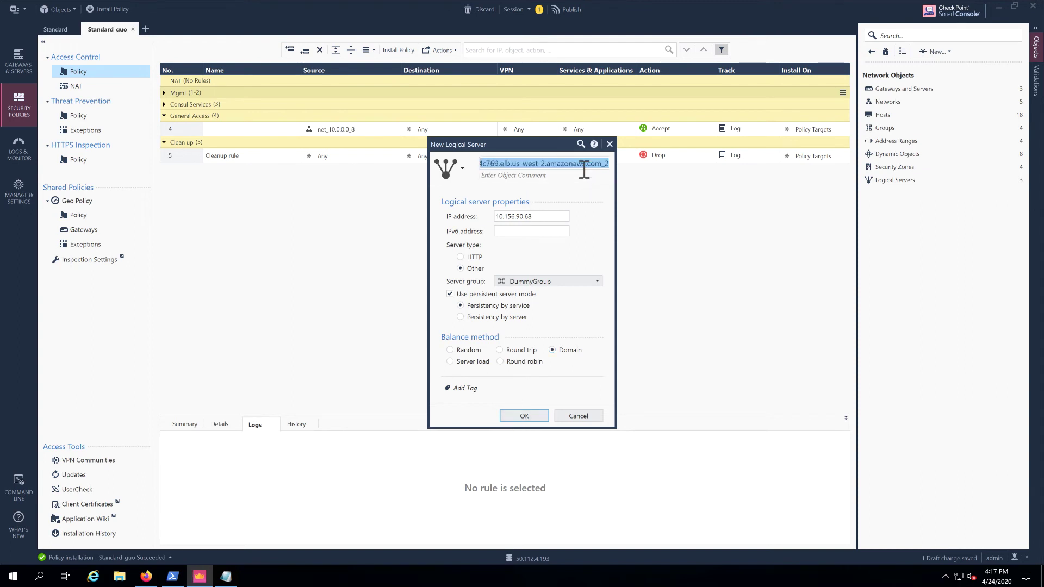
left_click(547, 216)
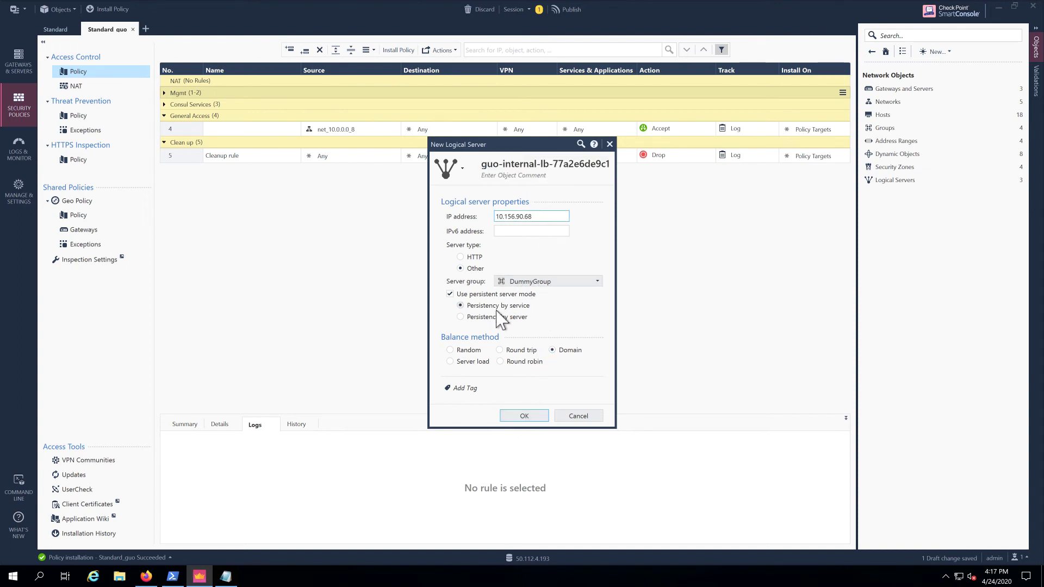
left_click(533, 417)
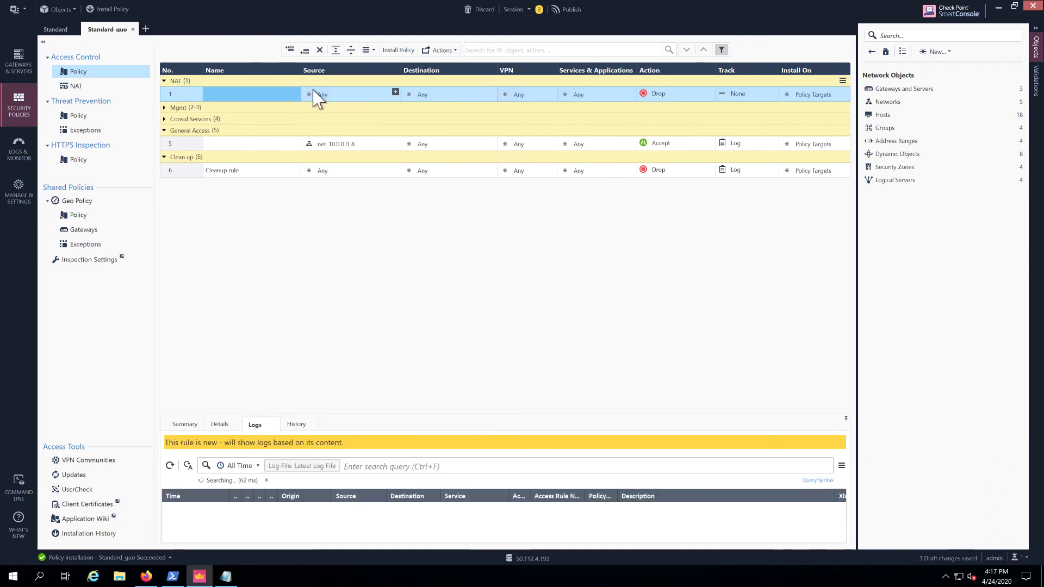
Step: Set the source of rule 1 in the policy's NAT section to All_Internet
left_click(348, 97)
left_click(395, 92)
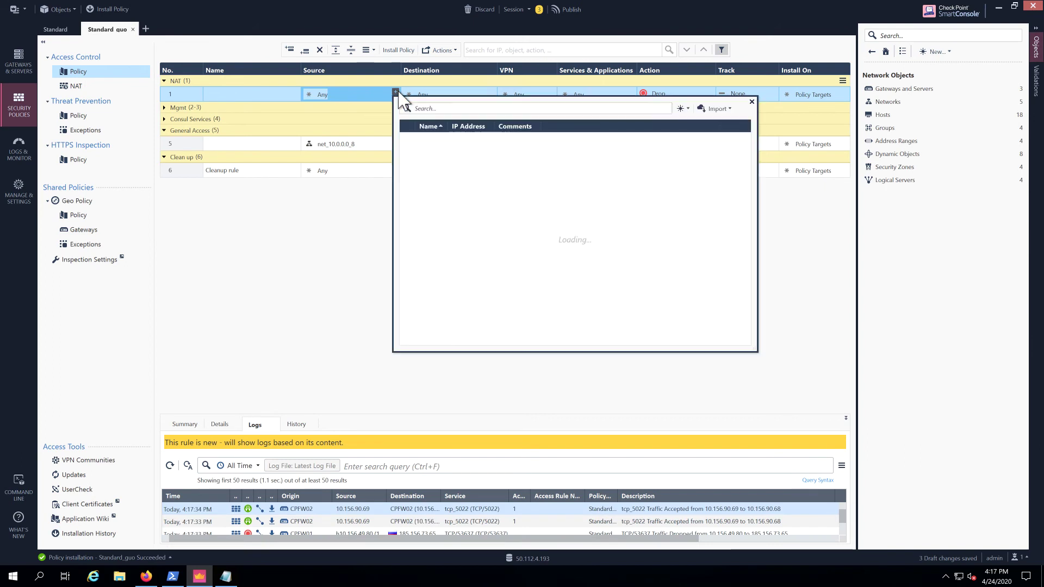
type("a")
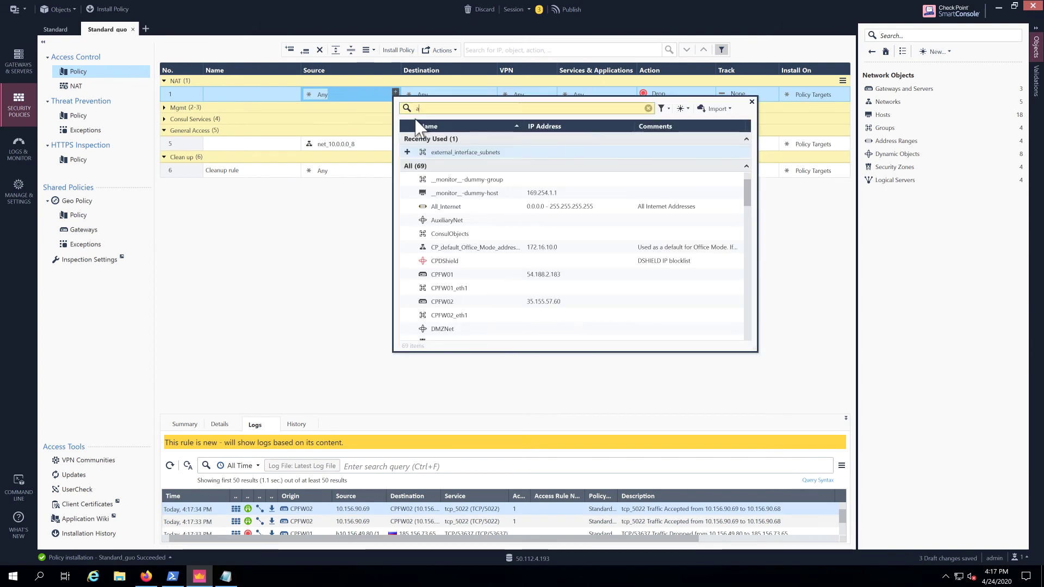
type("ll inter")
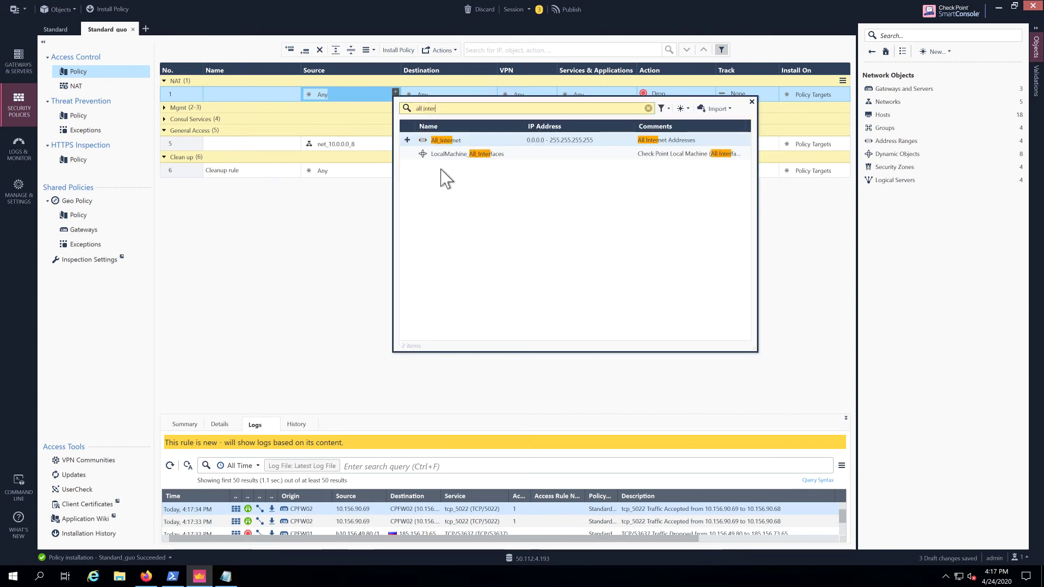
left_click(407, 140)
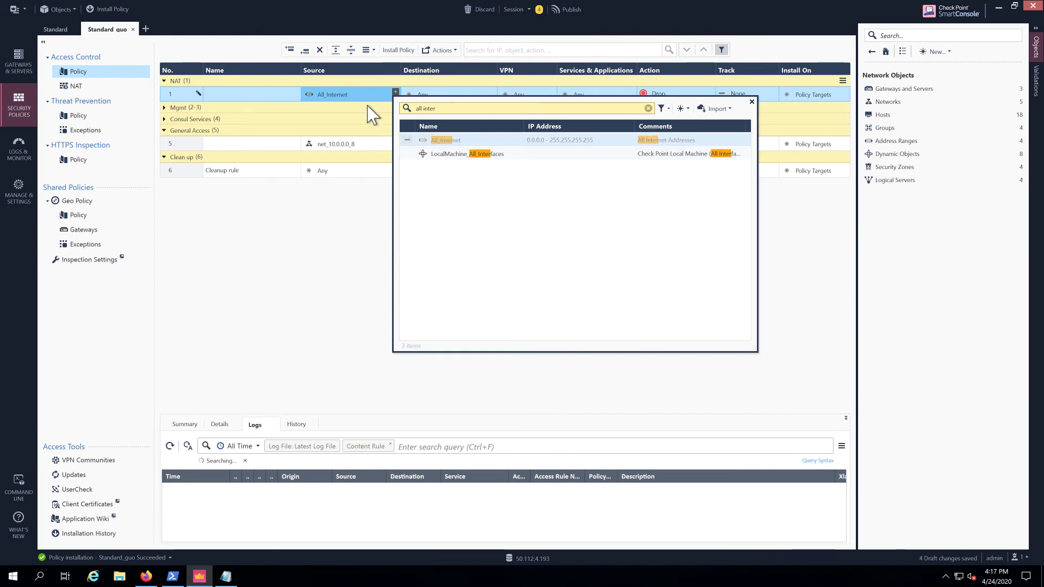
Step: Add both guo-internal-lb logical servers, 10.156.90.42 and 10.156.90.68, as destinations of rule 1 in the NAT section
left_click(429, 98)
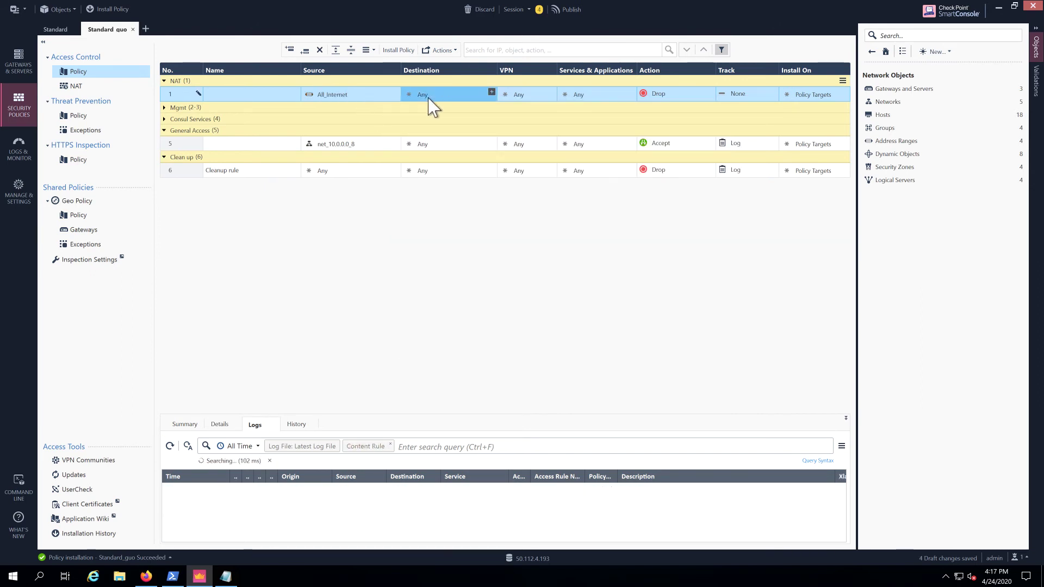
left_click(492, 92)
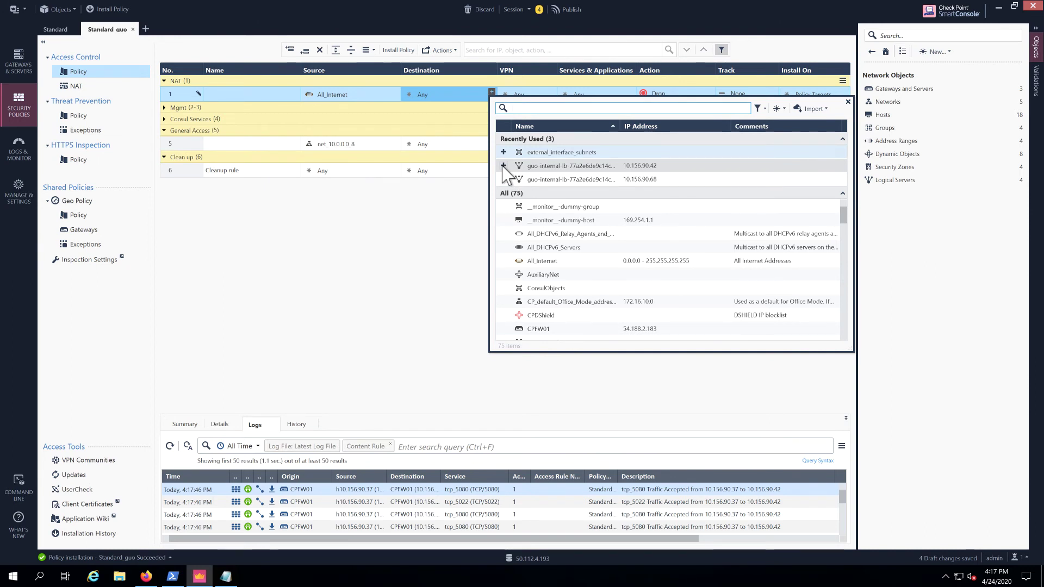
left_click(503, 166)
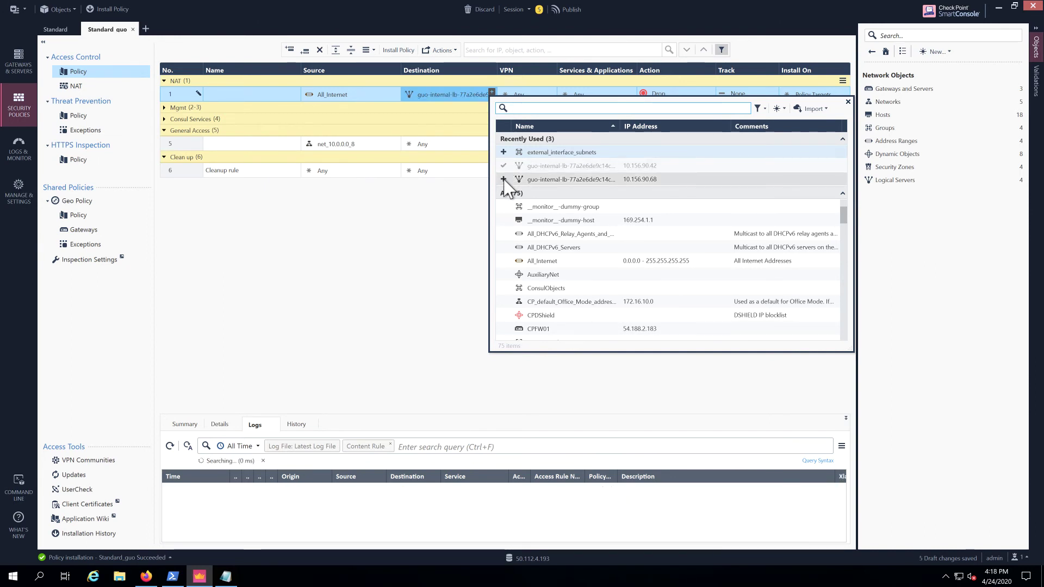
left_click(503, 179)
left_click(430, 247)
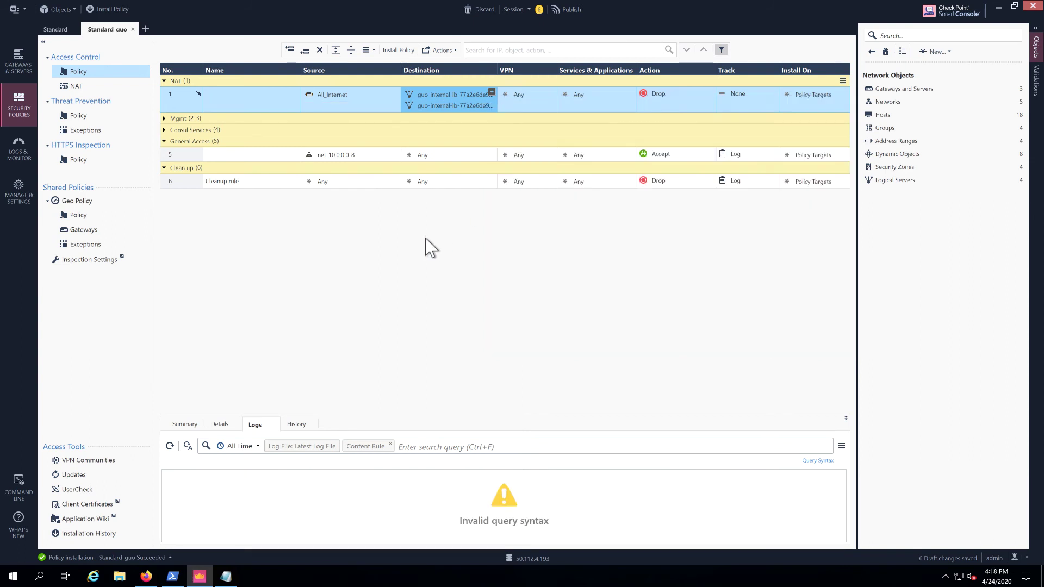
Step: Add the tcp_5080 and tcp_5022 services to rule 1 in the access policy's NAT section
left_click(580, 103)
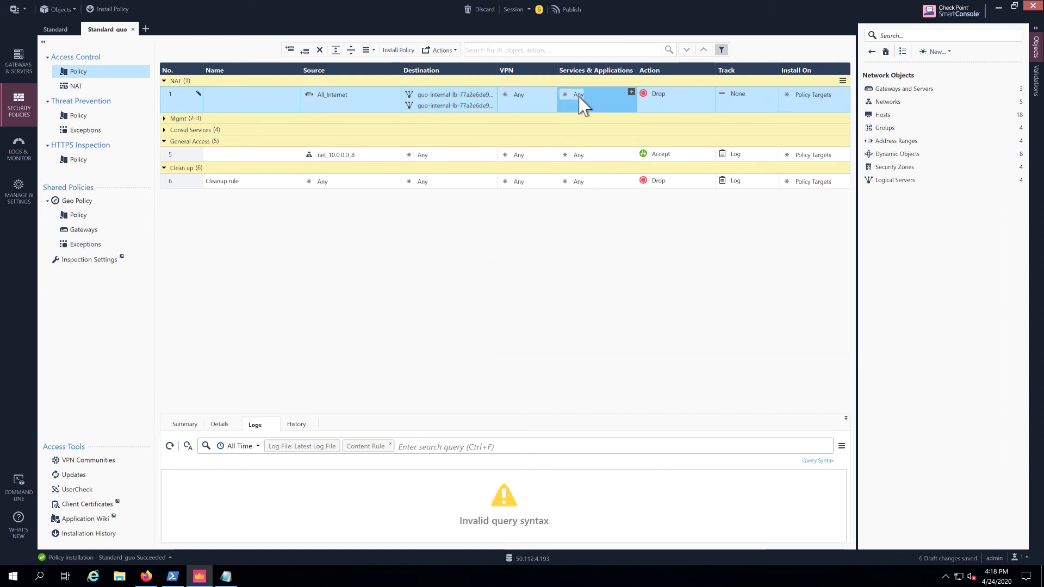
left_click(631, 91)
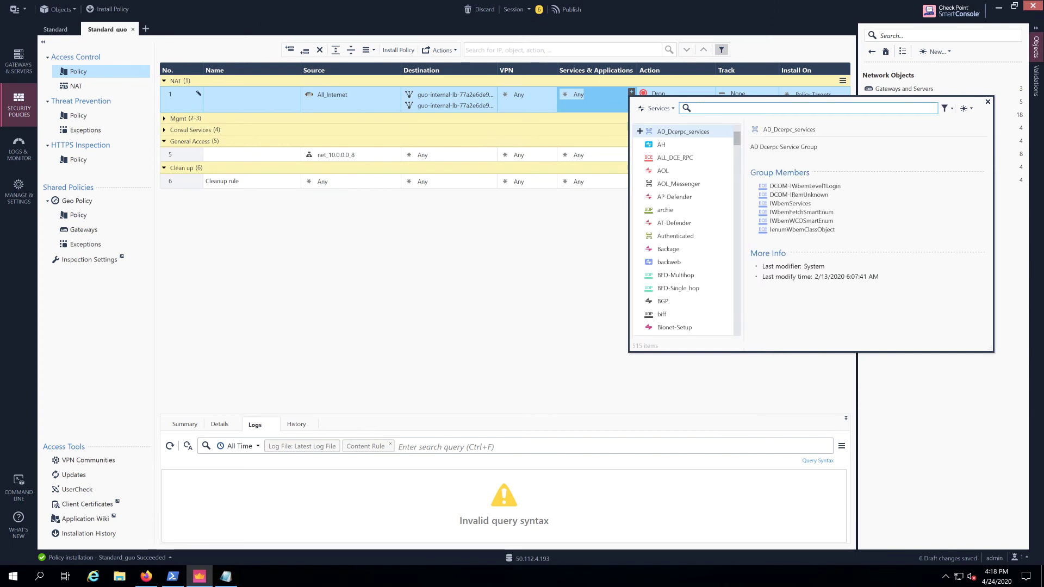
type("5080")
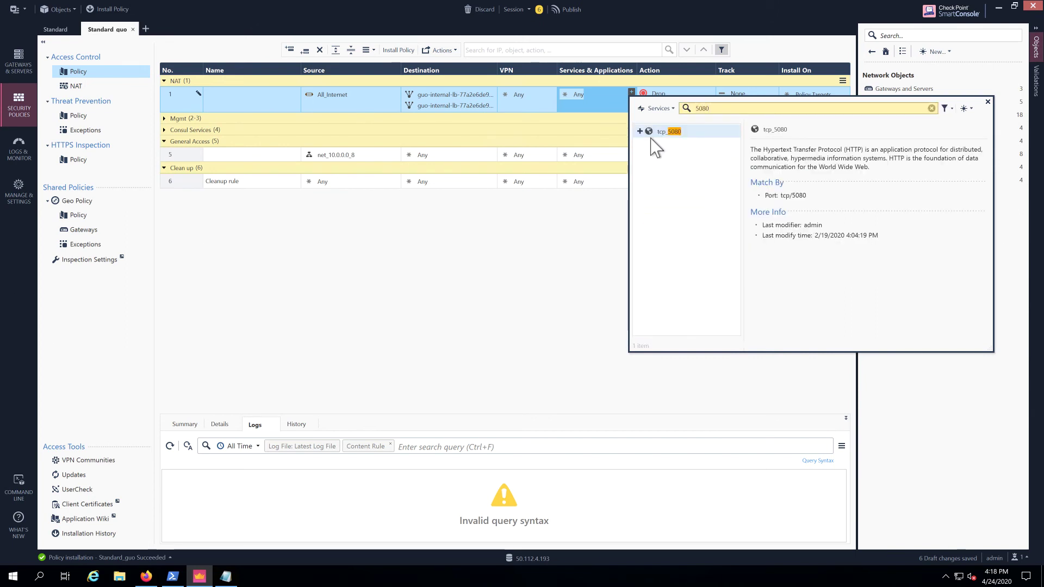
left_click(640, 131)
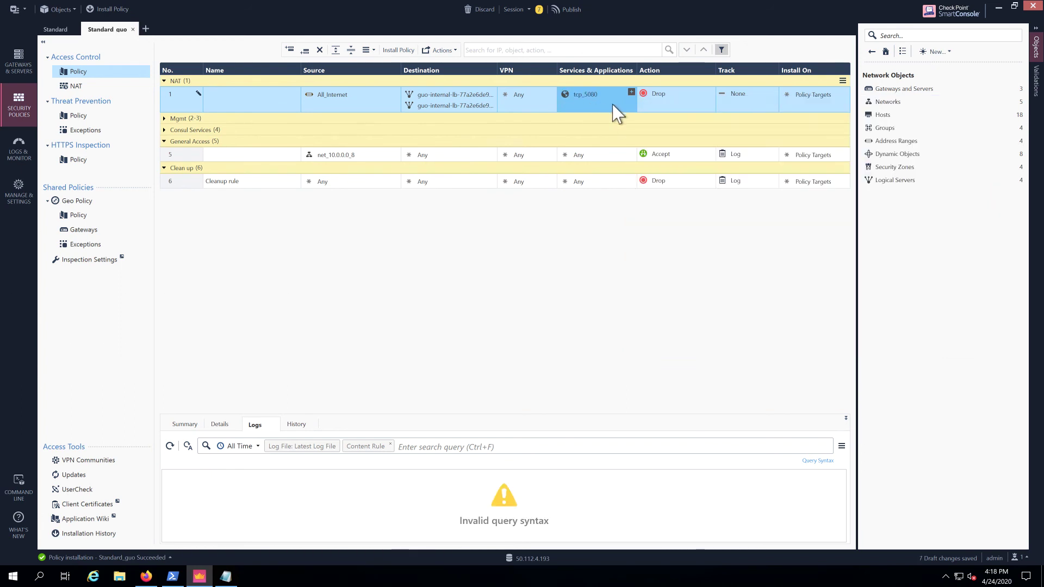
left_click(632, 93)
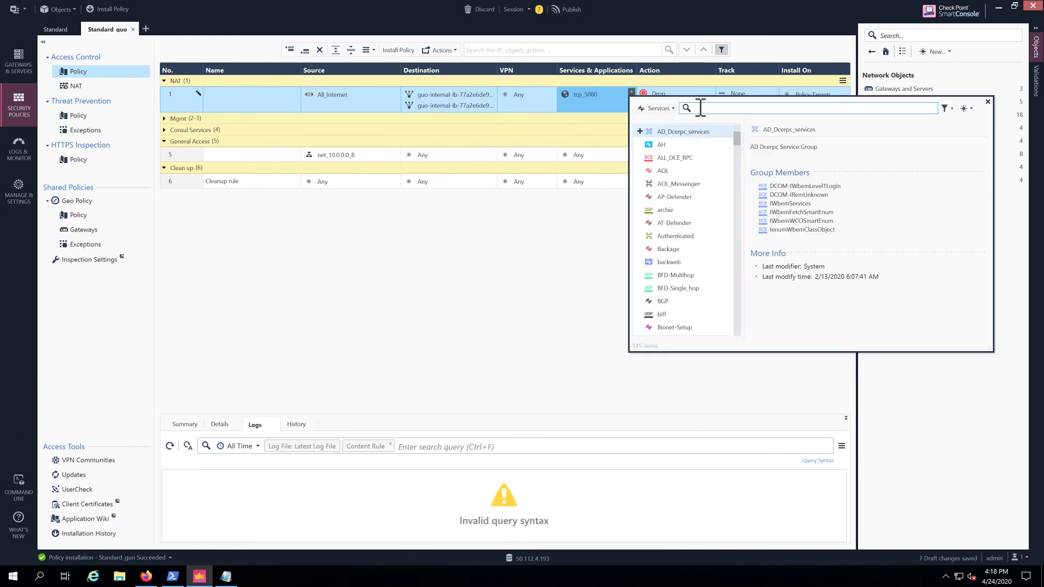
type("50")
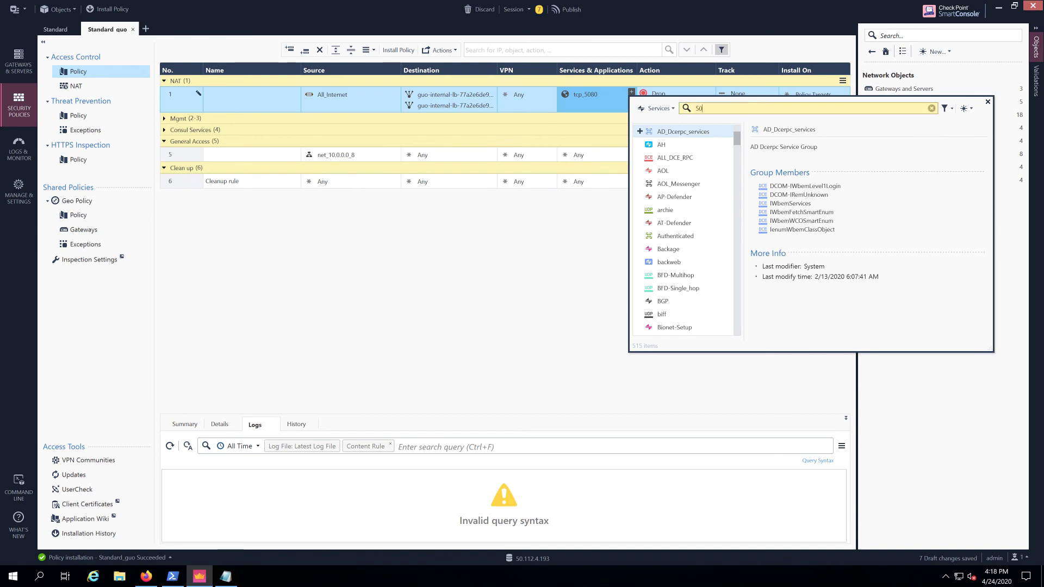
type("22")
left_click(640, 132)
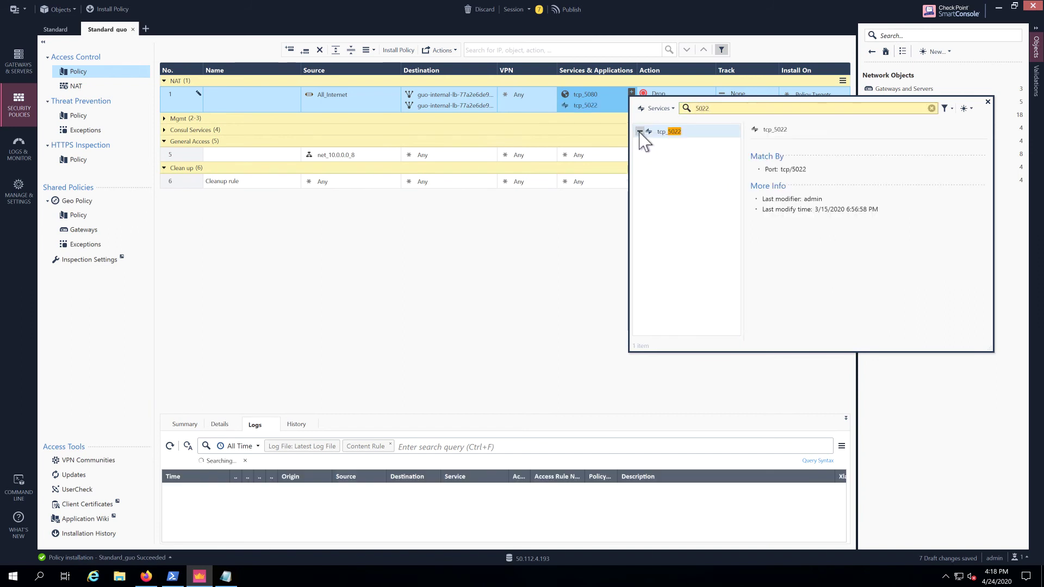
Step: Set the action of rule 1 in the NAT section to Accept and its tracking to Log
left_click(660, 94)
left_click(661, 96)
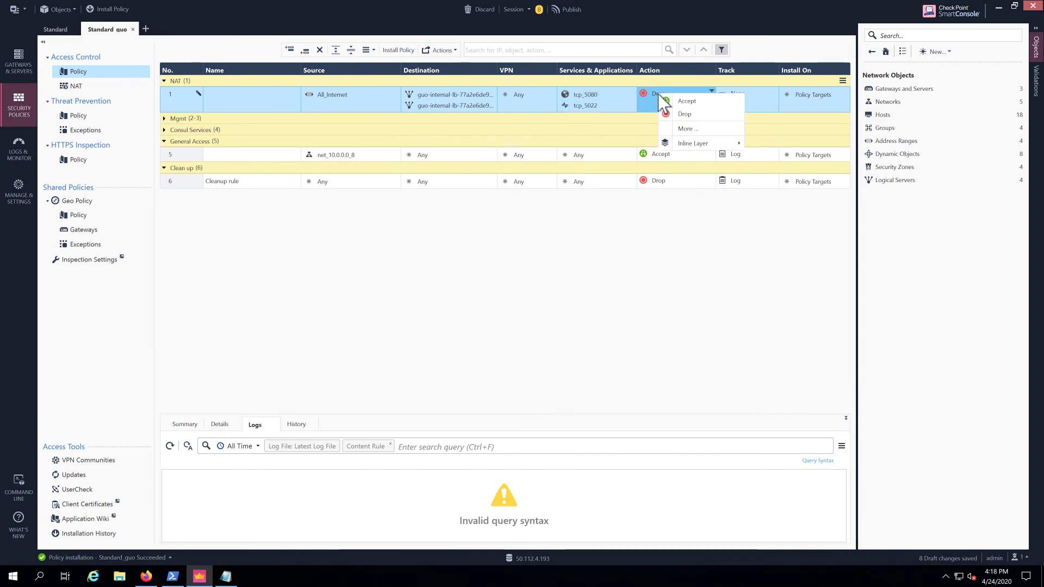
left_click(672, 101)
left_click(739, 93)
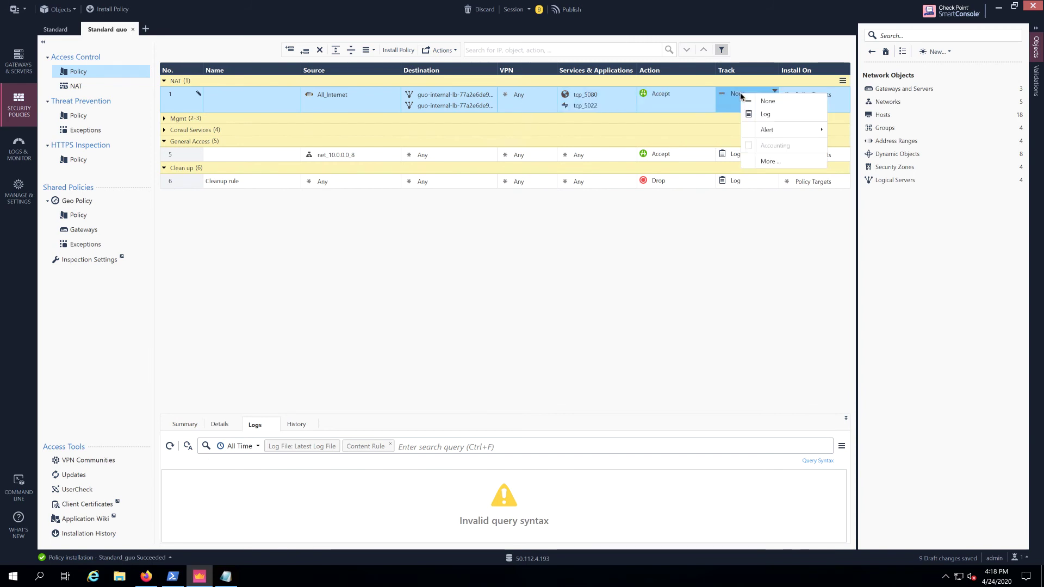
left_click(760, 116)
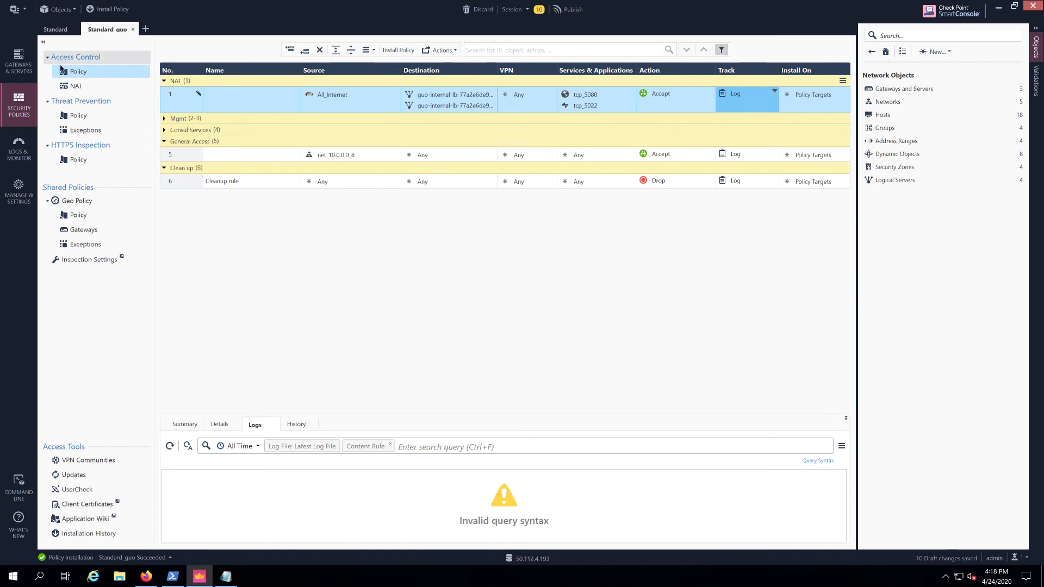
Step: Add a NAT policy rule above the automatically generated rules and set its original source to All_Internet
left_click(76, 86)
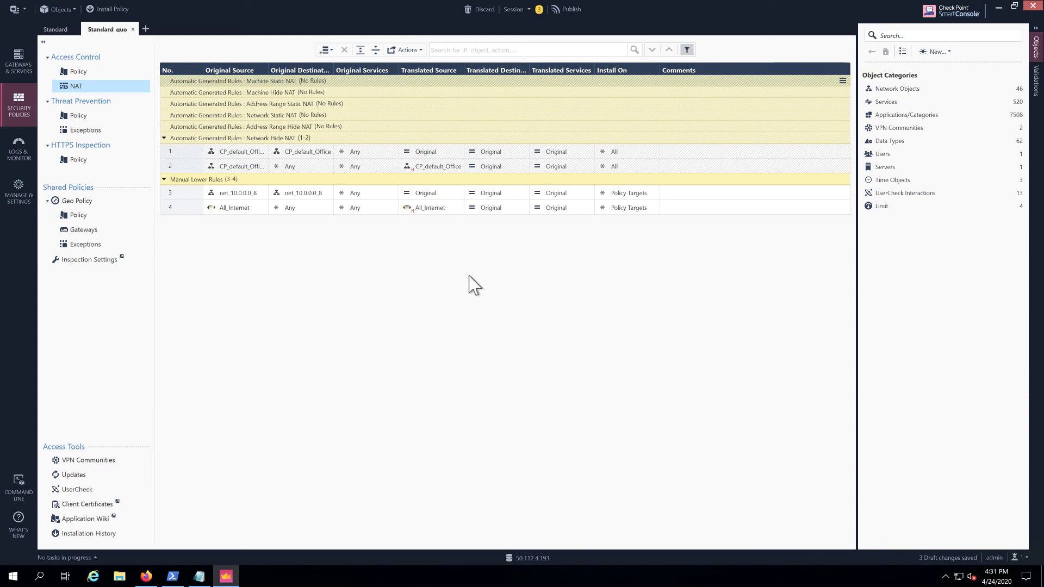
left_click(327, 50)
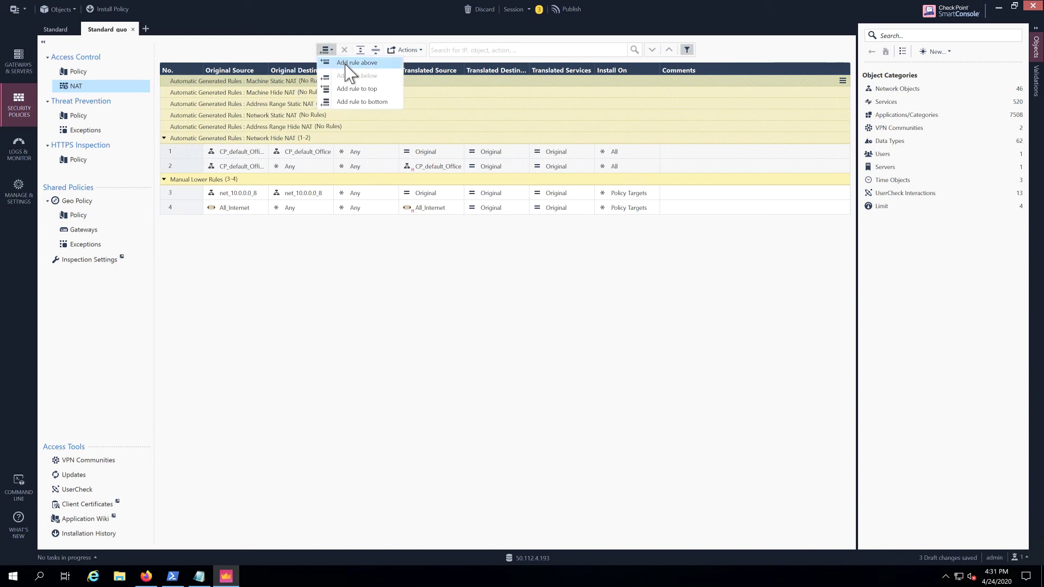
left_click(348, 63)
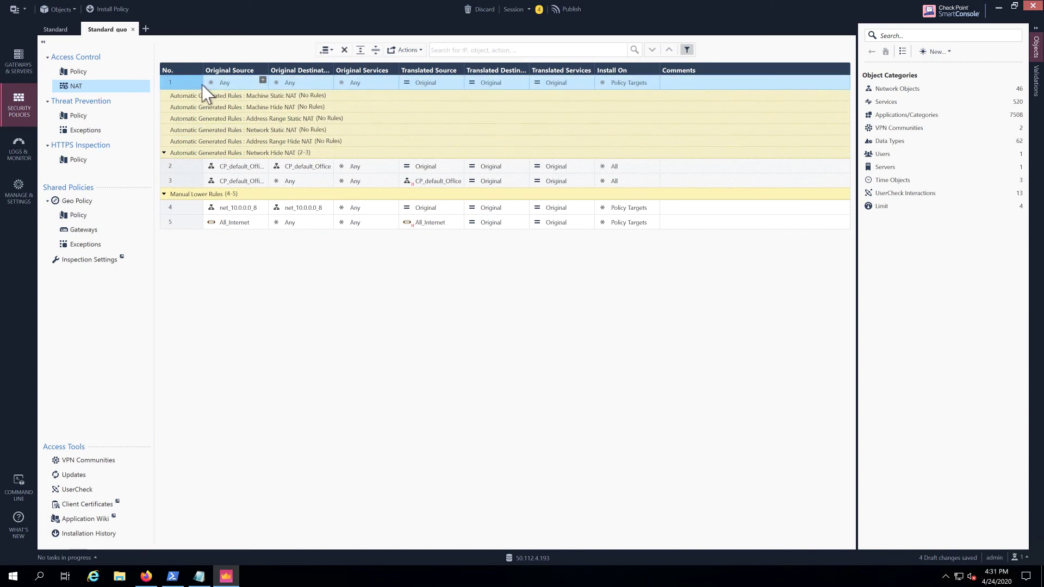
left_click(211, 85)
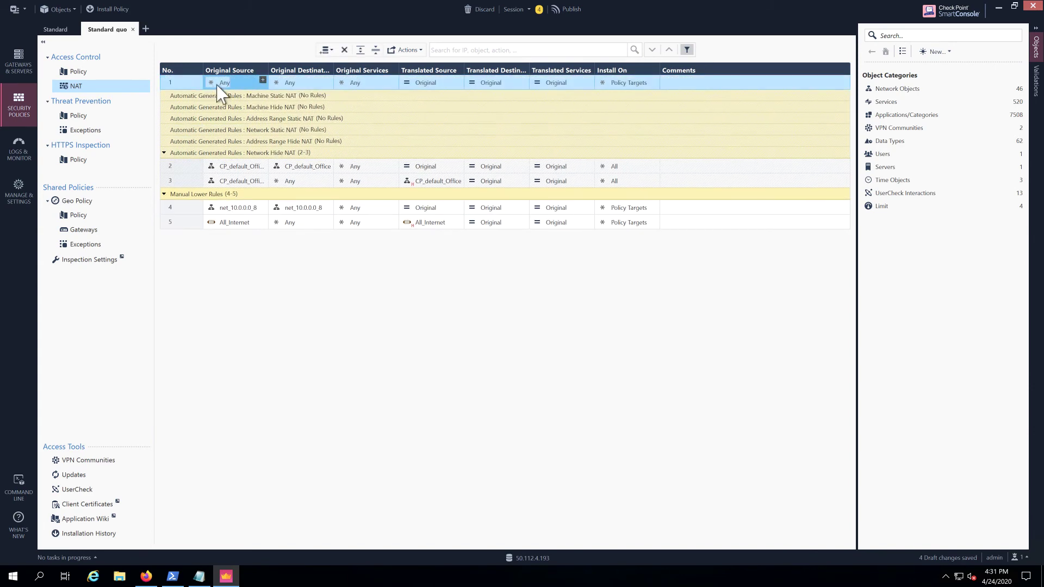
left_click(262, 80)
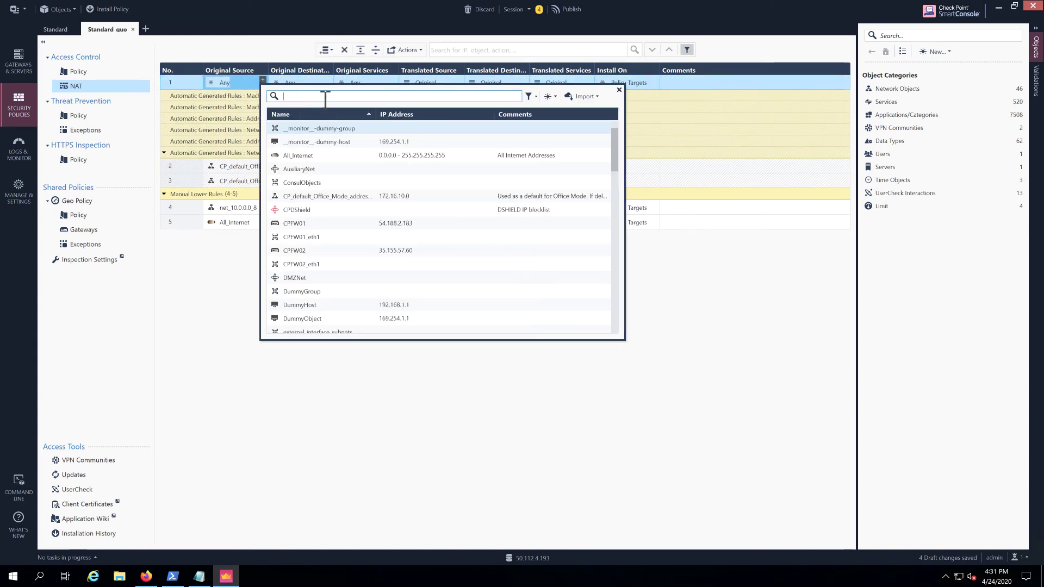
left_click(304, 156)
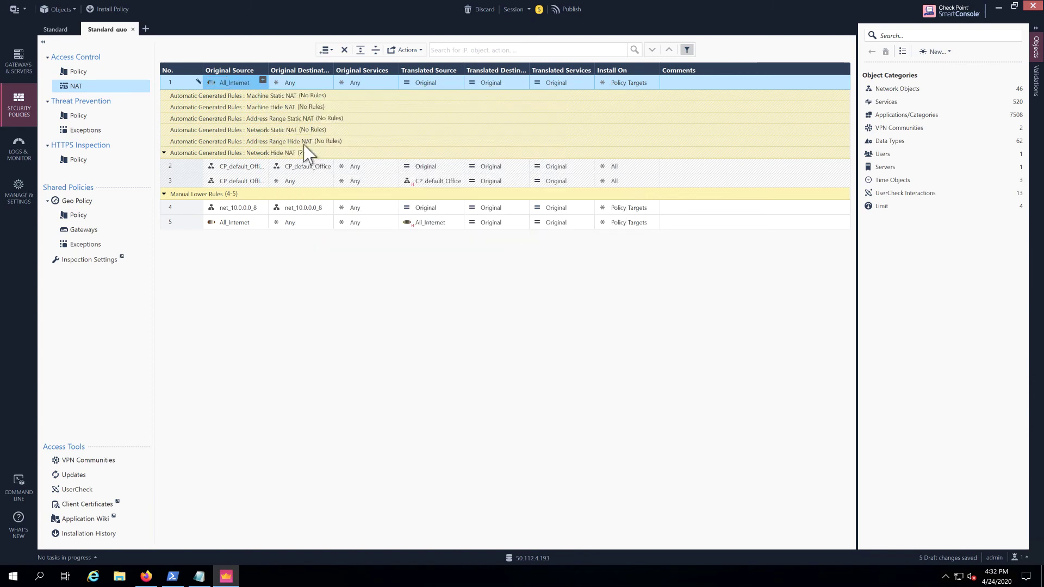
Step: Set the original destination of NAT rule 1 to LocalGatewayExternal and widen that column
left_click(318, 84)
left_click(328, 80)
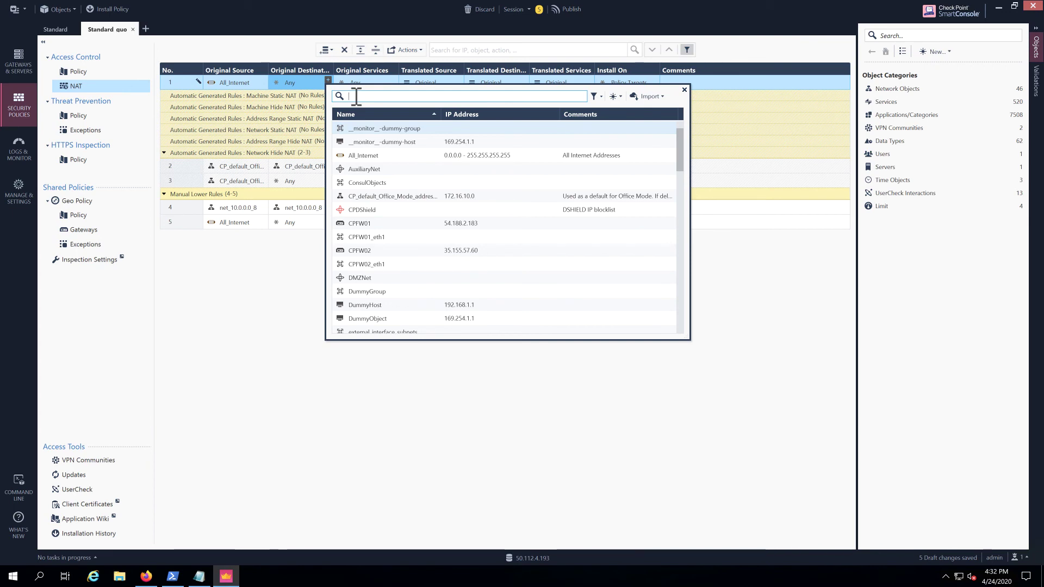
type("l")
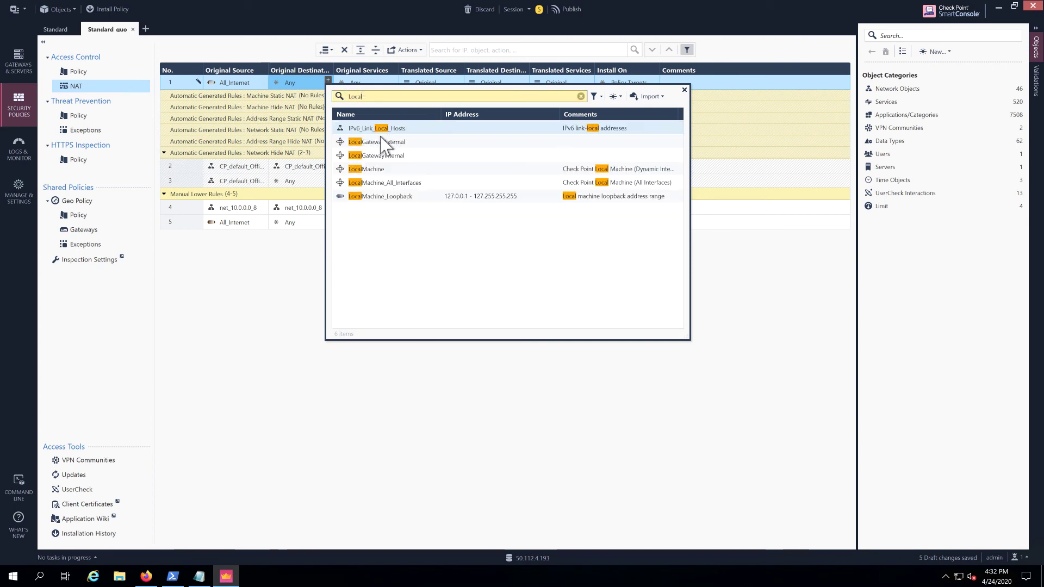
left_click(376, 143)
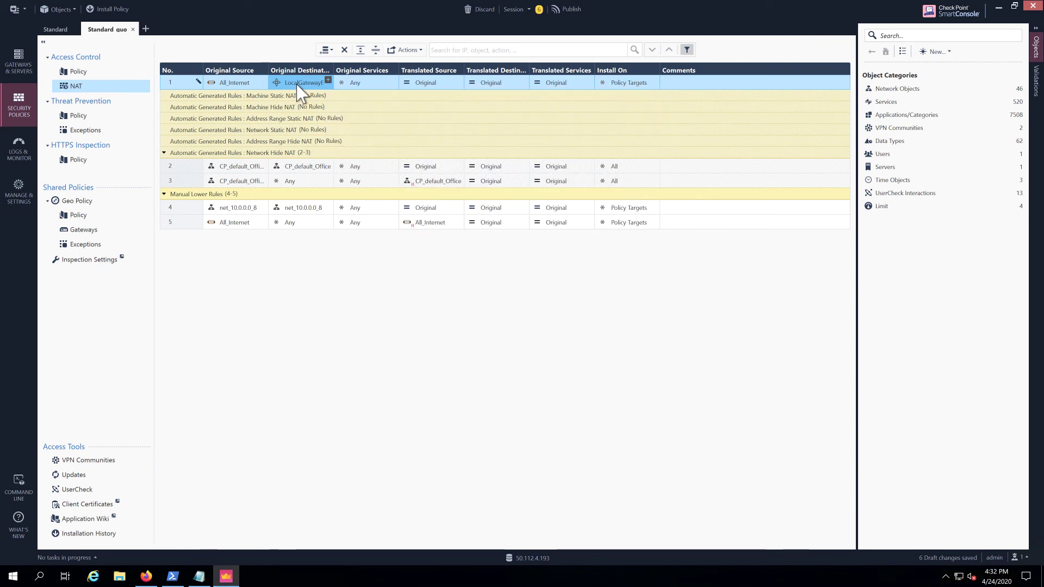
left_click_drag(340, 67, 349, 67)
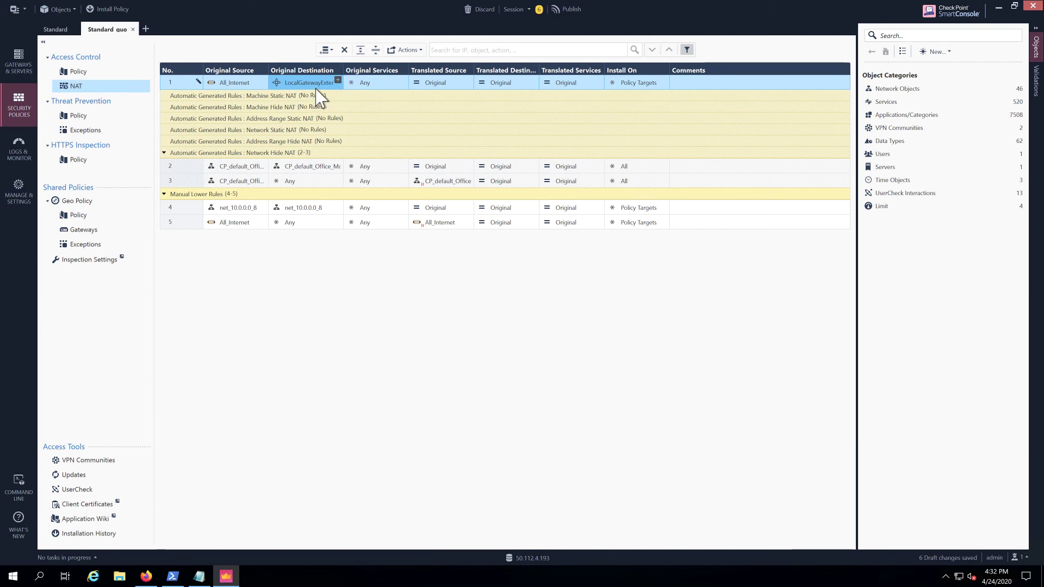
Step: Set the original service of NAT rule 1 to tcp_5080
left_click(403, 80)
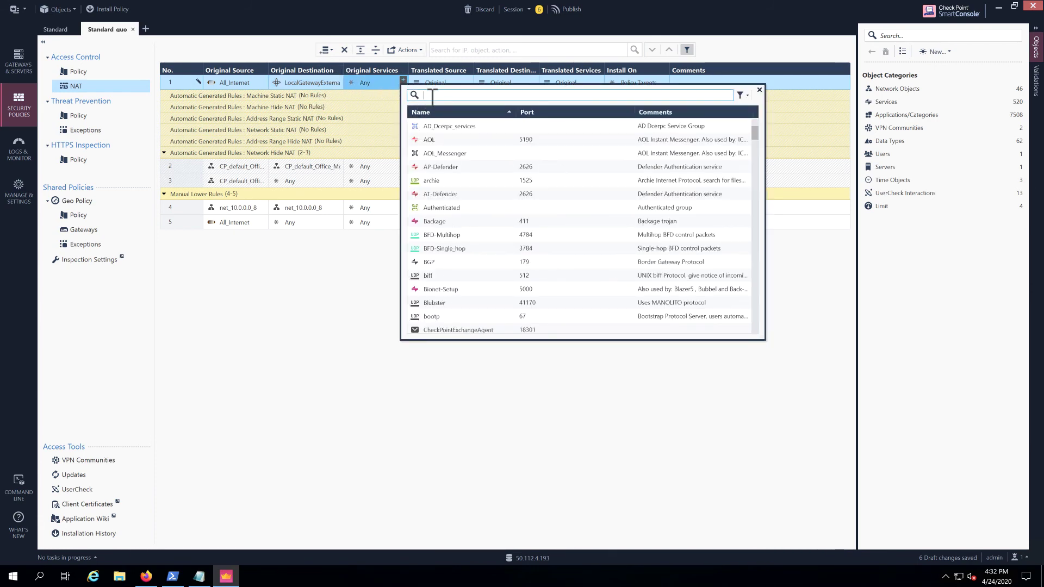
type("5080")
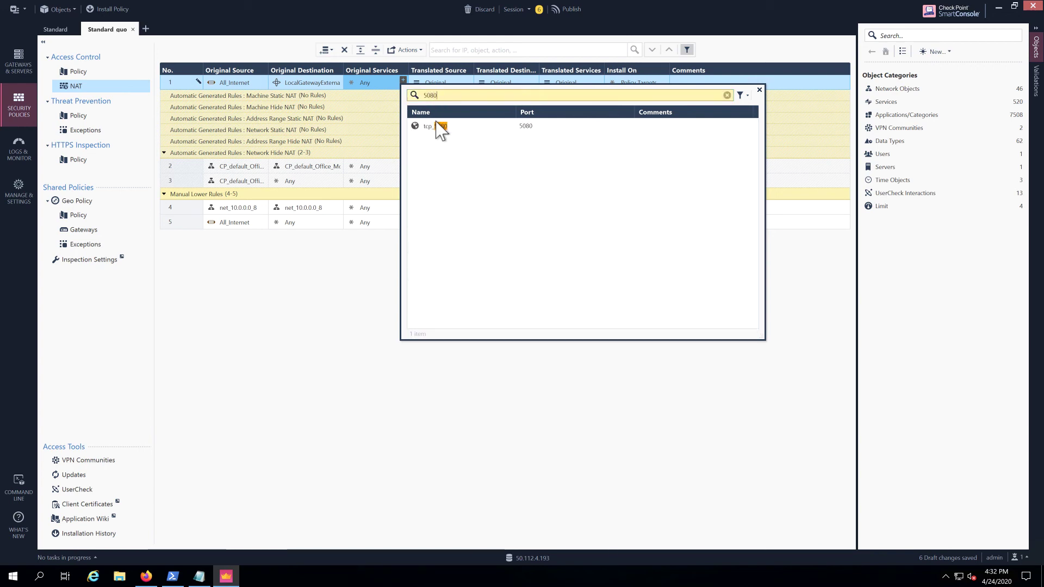
left_click(433, 126)
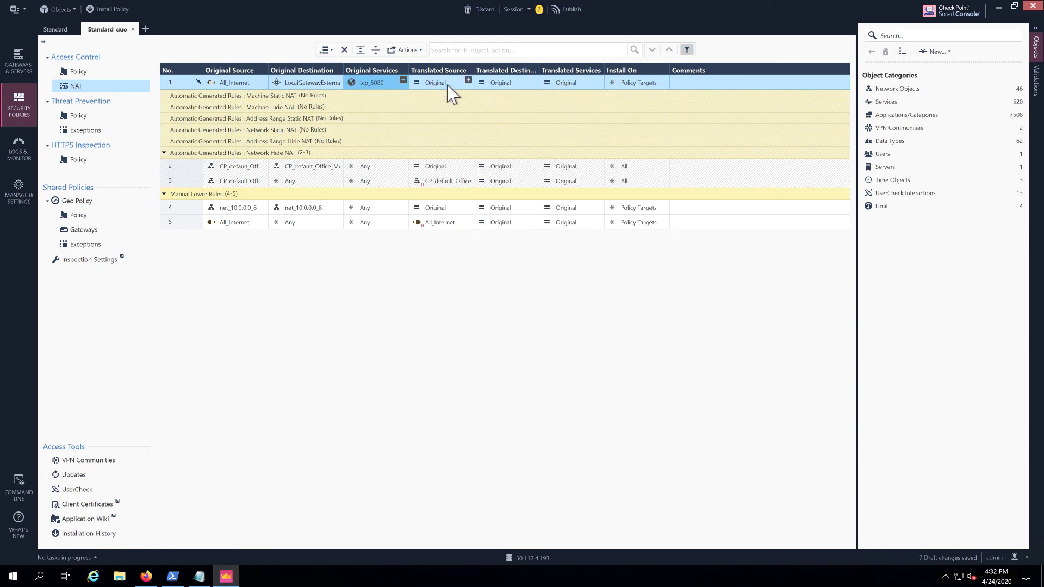
mouse_move(373, 87)
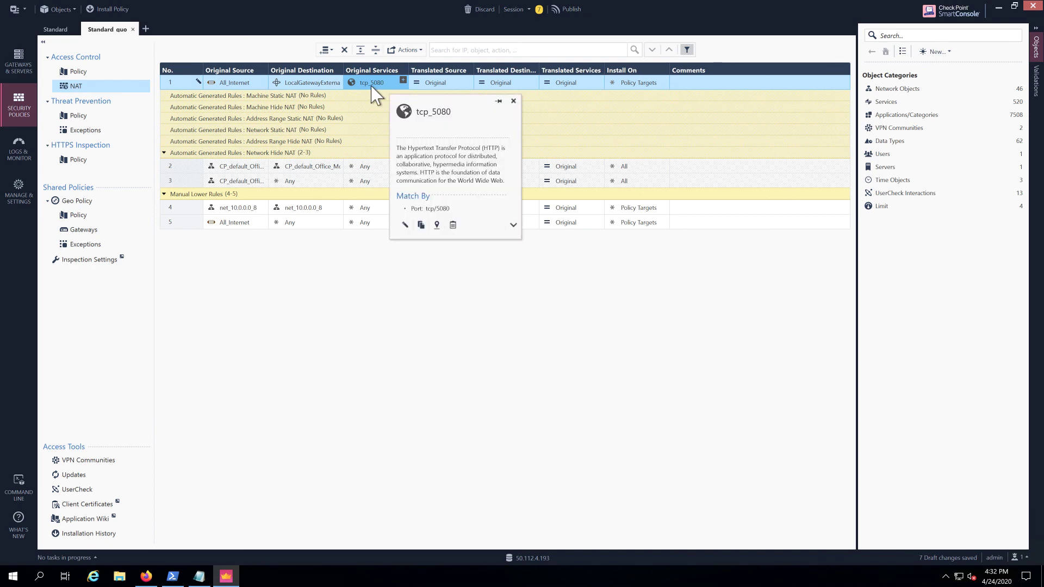
Step: Set the translated source of NAT rule 1 to LocalGatewayInternal with the Hide NAT method
left_click(444, 87)
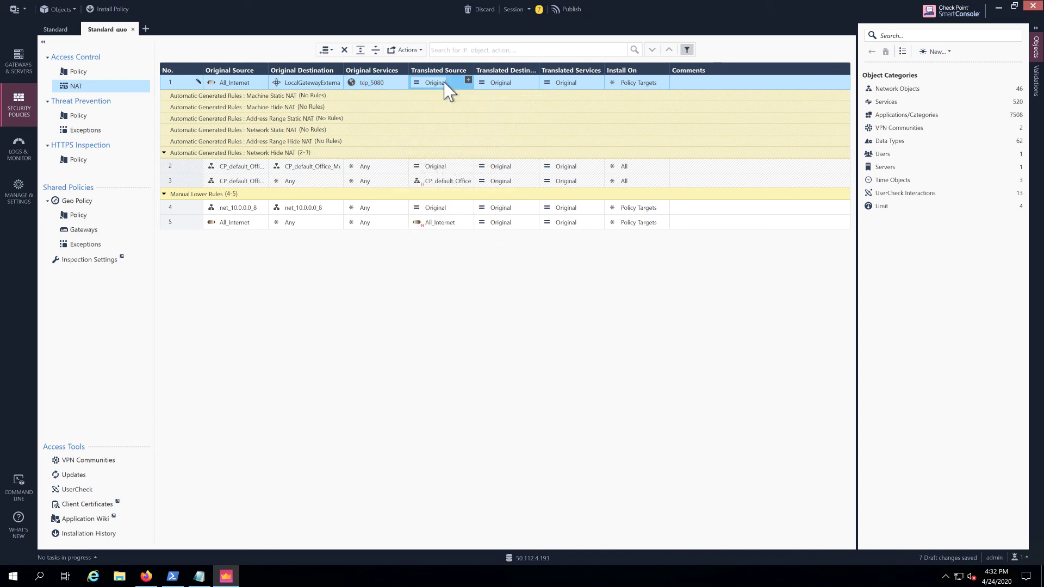
left_click(468, 81)
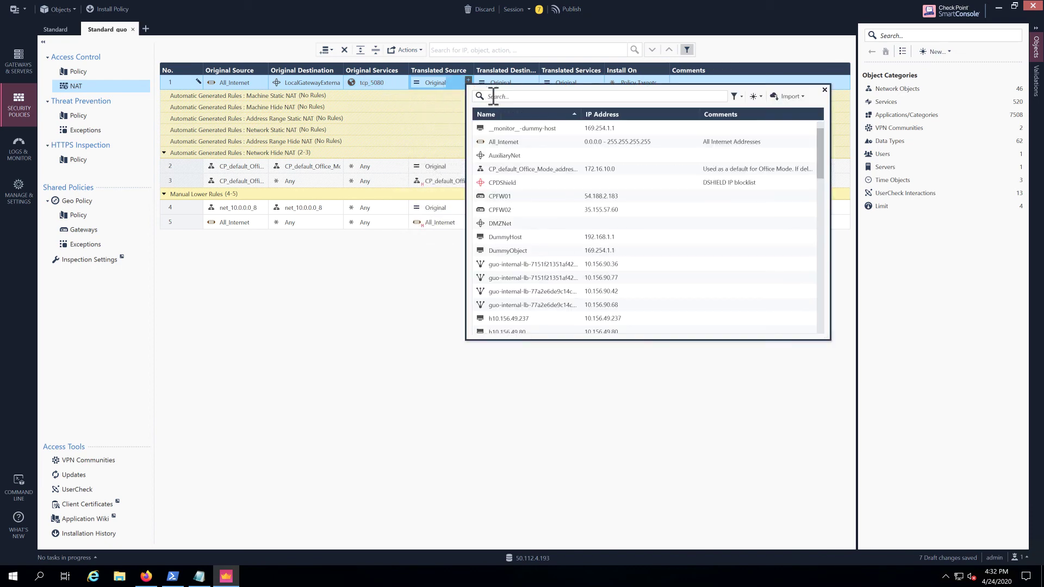
type("lb")
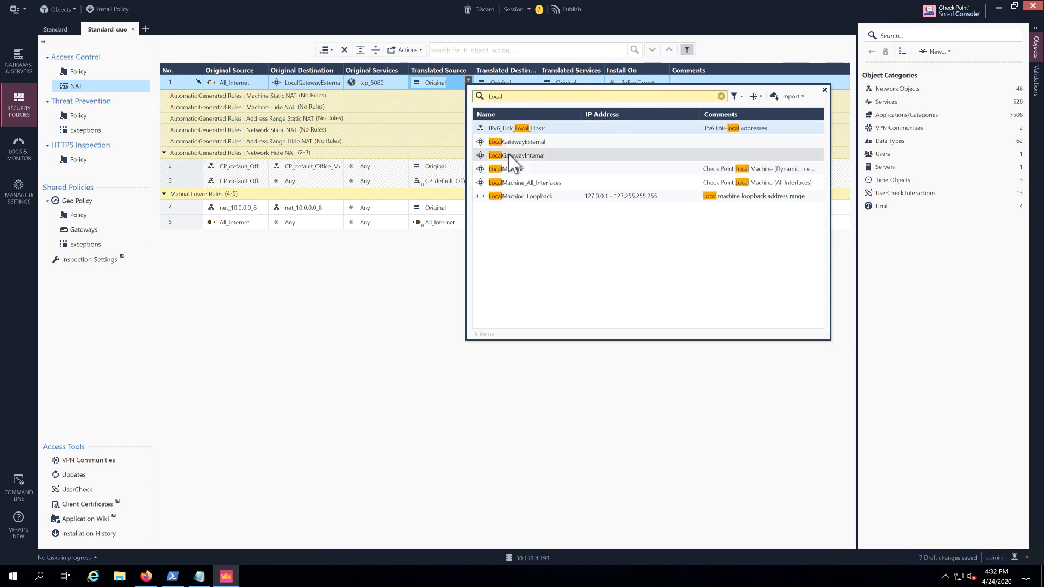
left_click(511, 158)
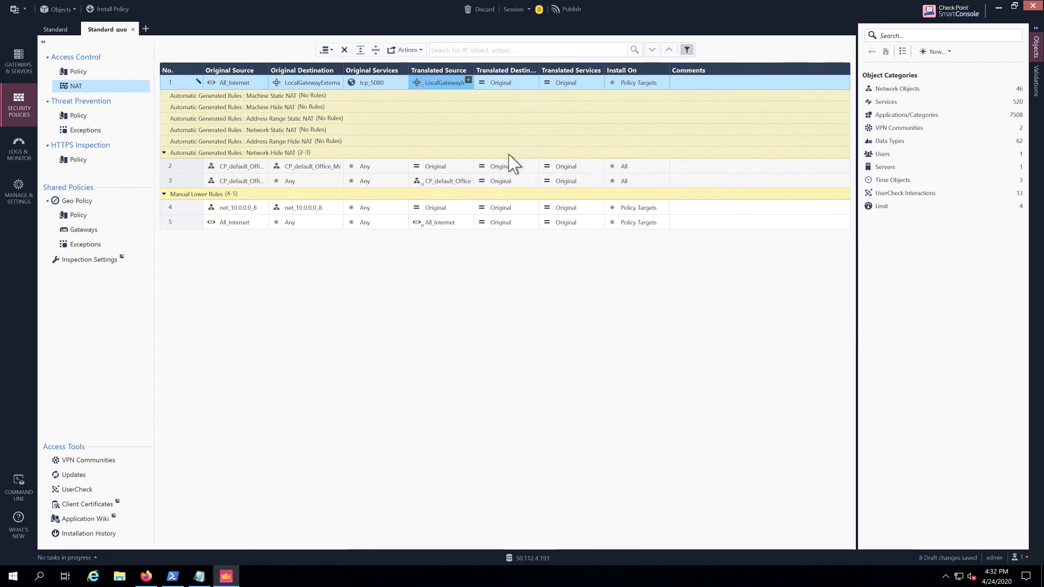
right_click(450, 93)
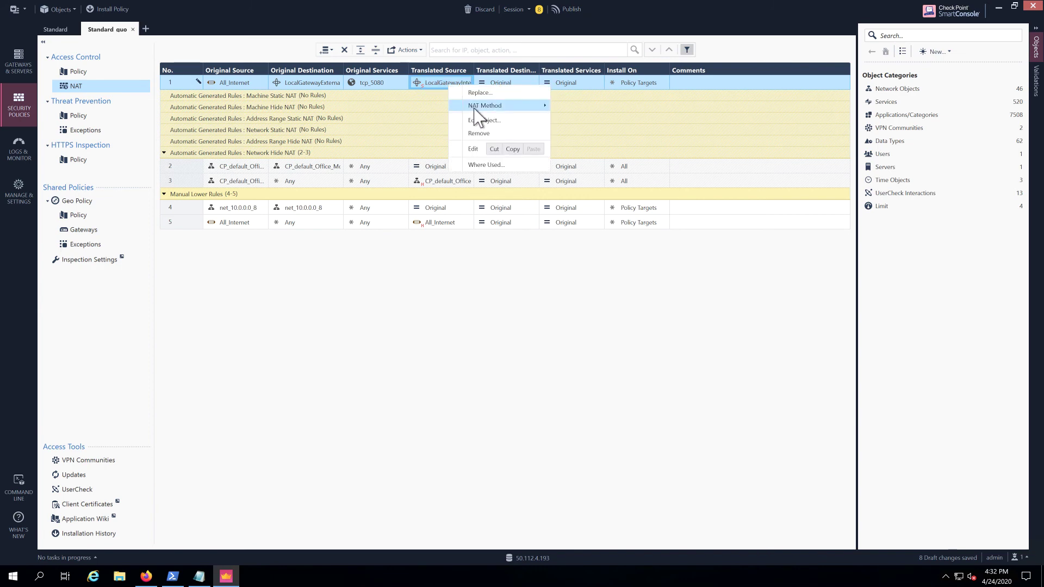
mouse_move(490, 106)
left_click(598, 121)
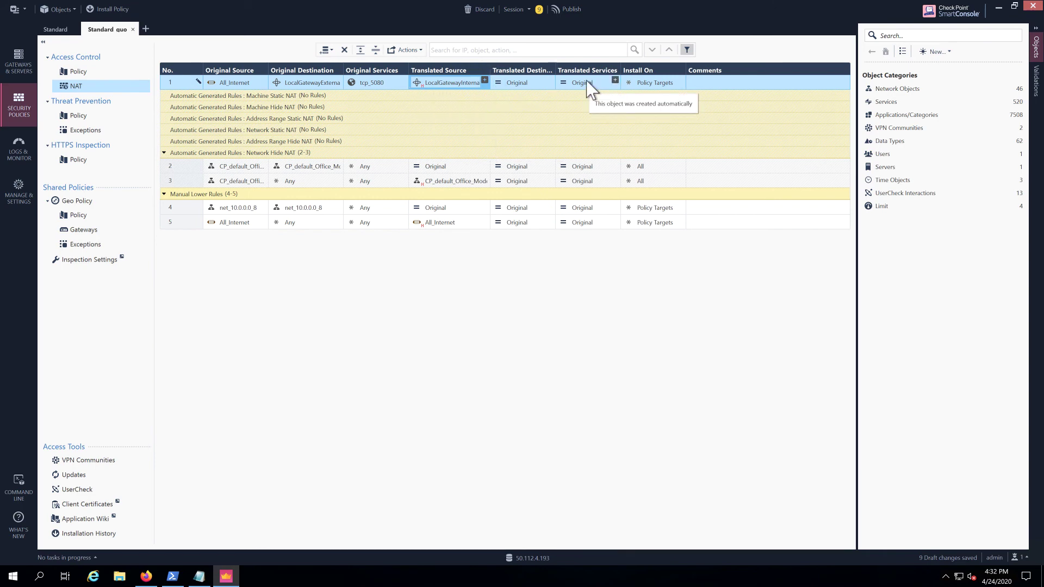
Step: Set the translated service of NAT rule 1 to http
left_click(615, 80)
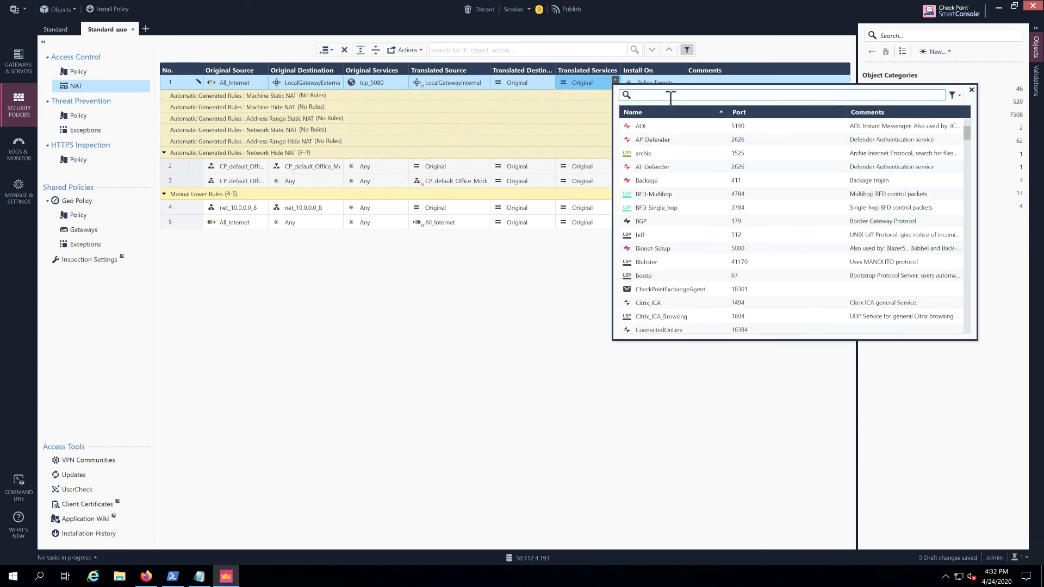
type("http")
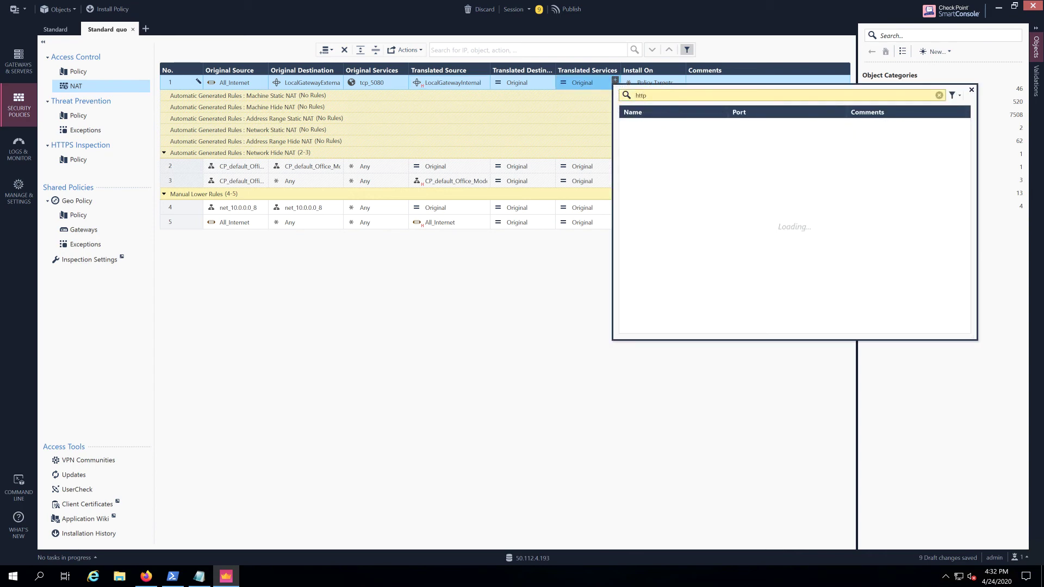
left_click(633, 158)
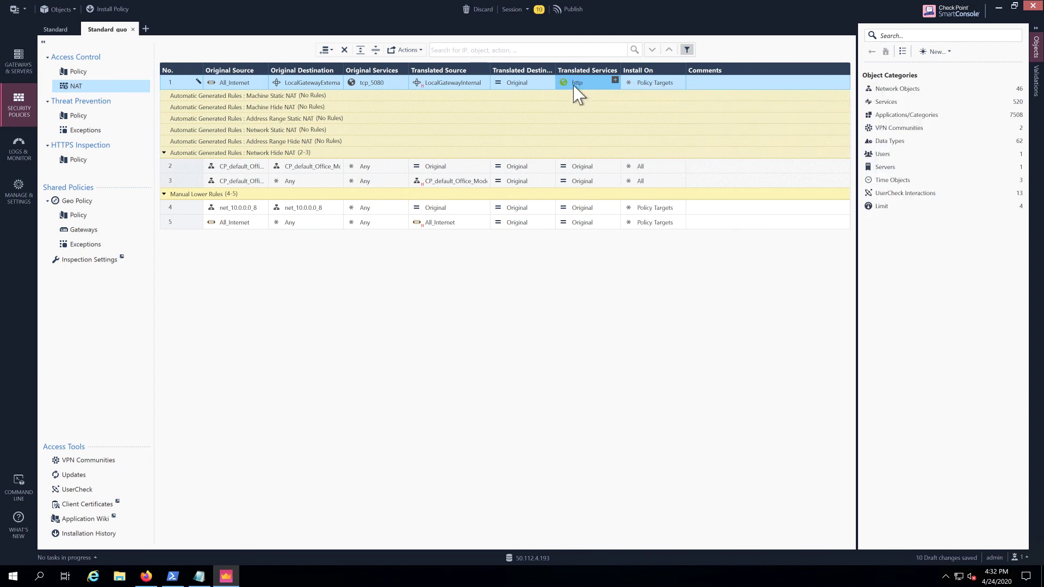
Step: Copy NAT rule 1 and paste the duplicate directly below it
right_click(179, 94)
left_click(210, 158)
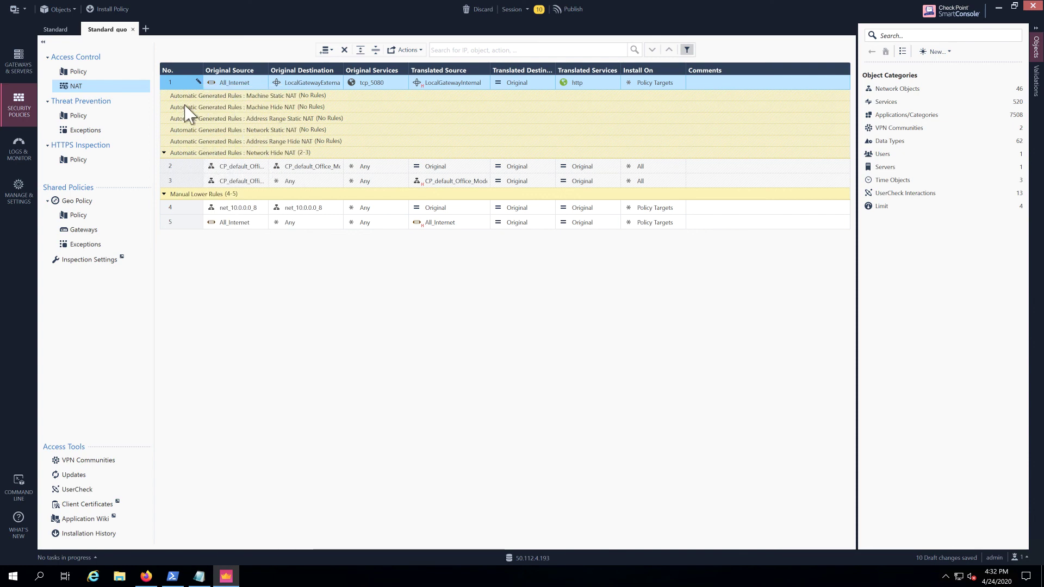
right_click(182, 83)
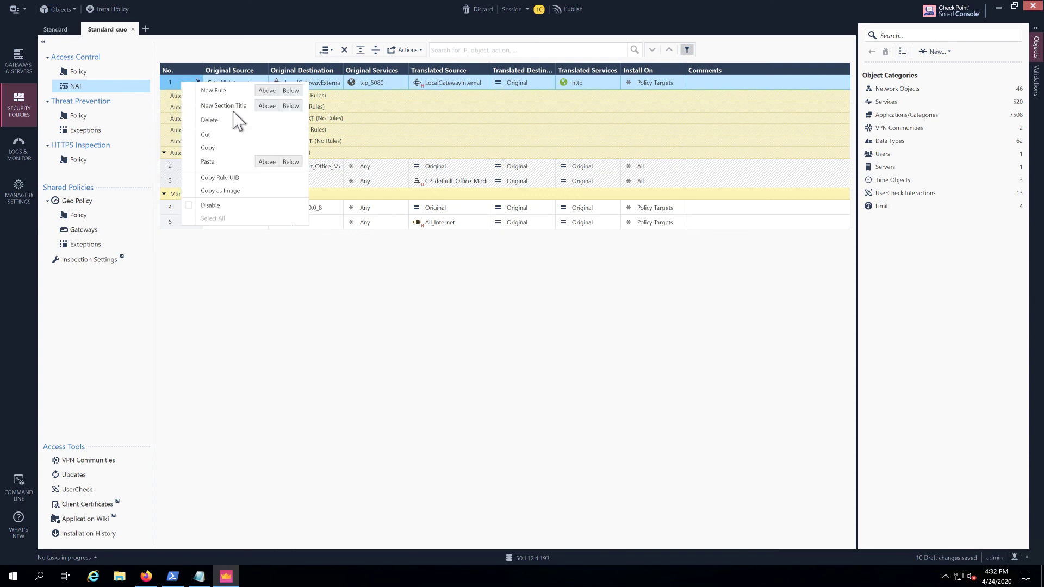
left_click(291, 161)
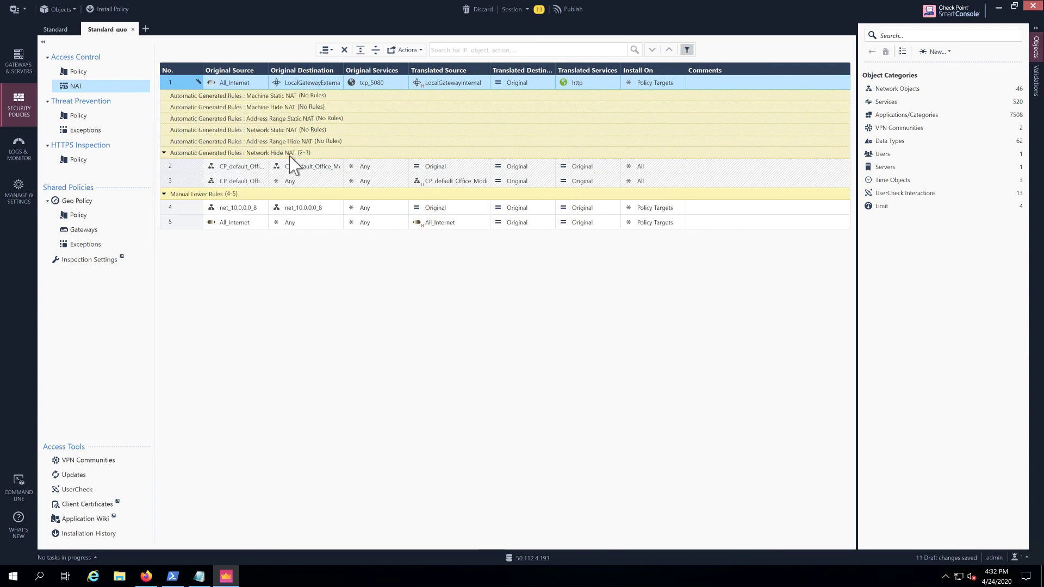
Step: Replace the original service of NAT rule 2 with tcp_5022
left_click(378, 100)
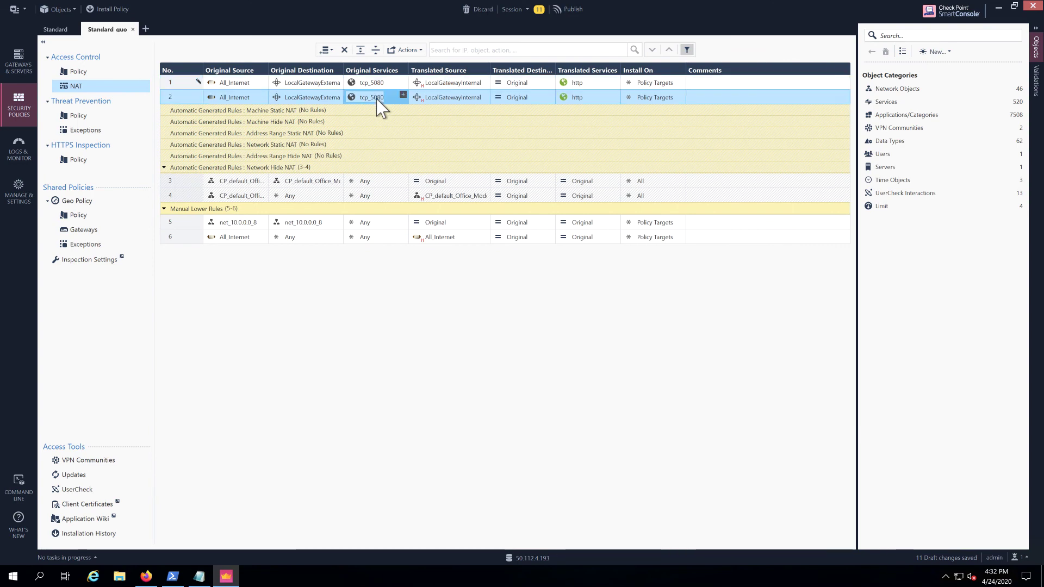
right_click(377, 100)
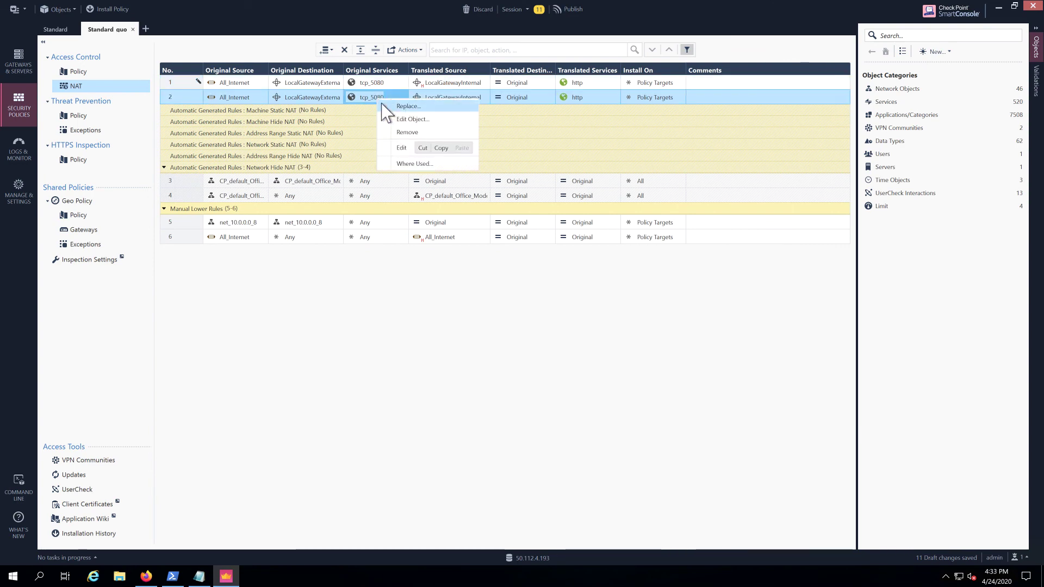
left_click(401, 107)
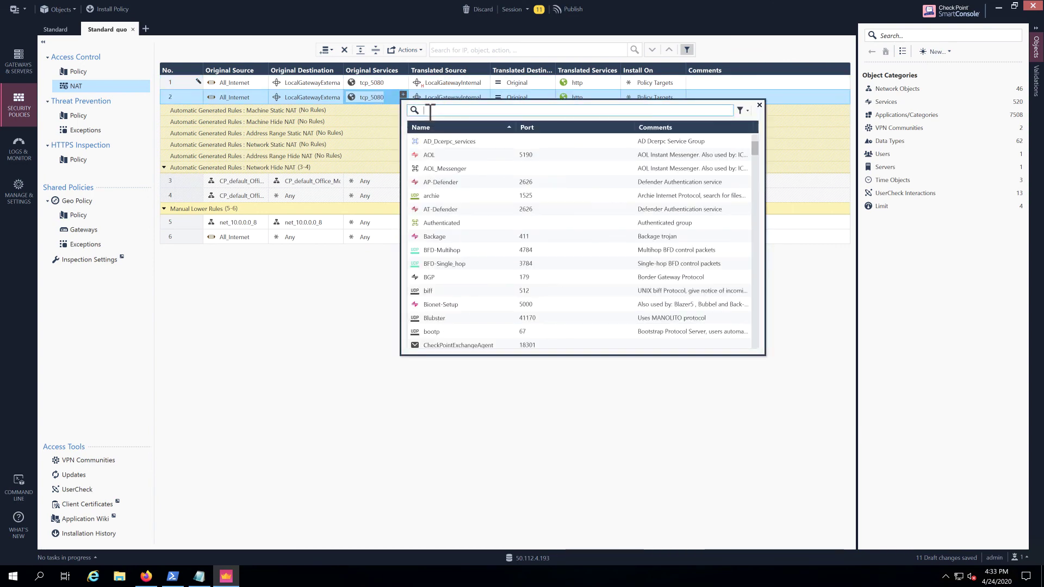
type("5022")
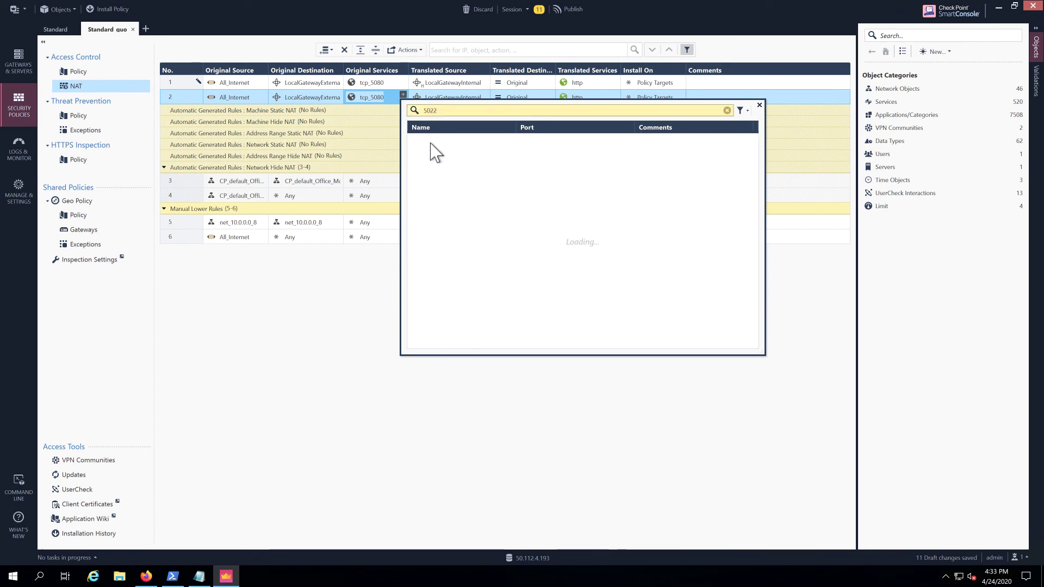
left_click(433, 143)
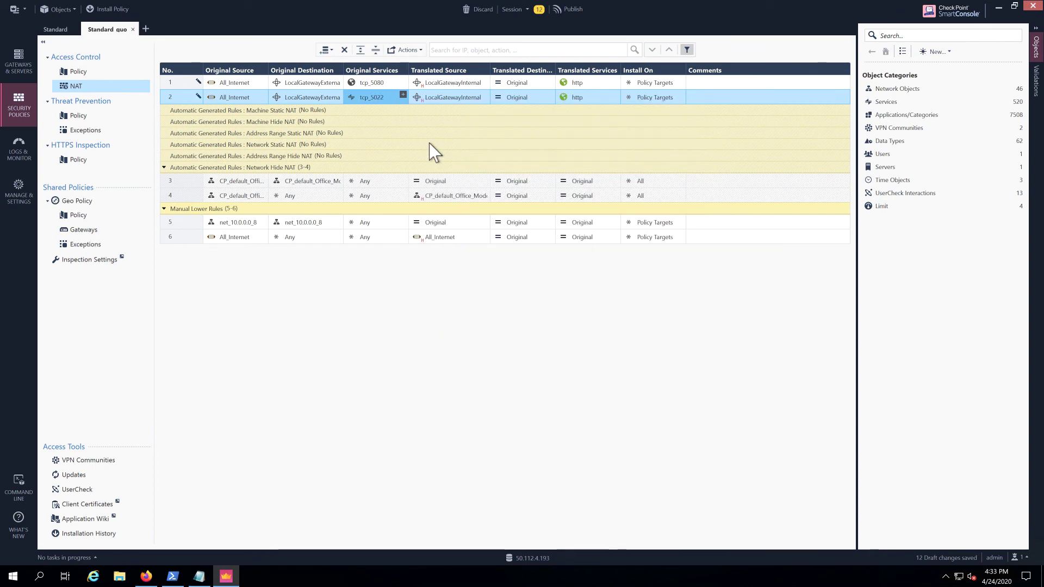
Step: Replace the translated service of NAT rule 2 with ssh
left_click(577, 105)
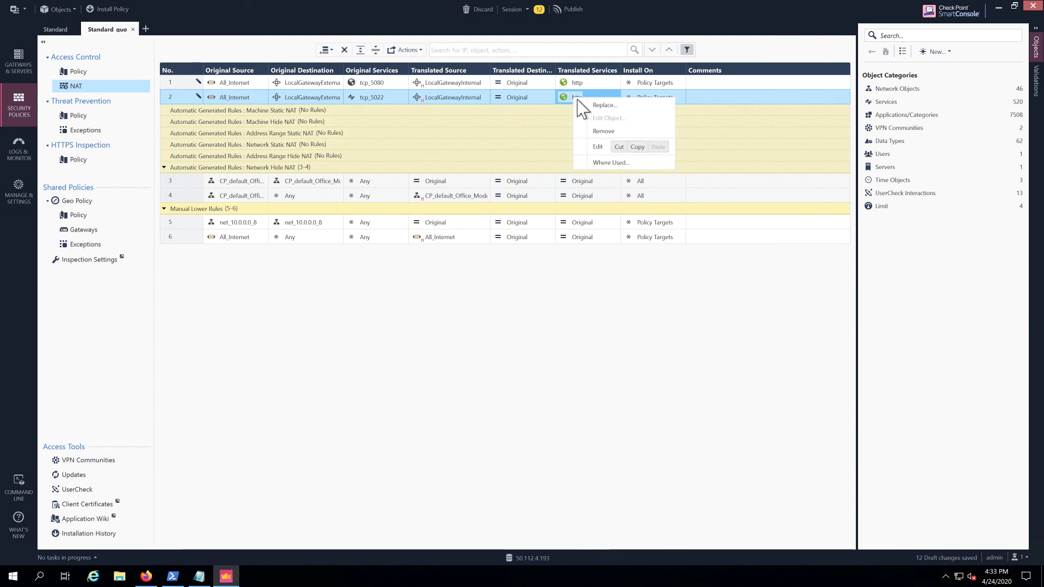
left_click(615, 94)
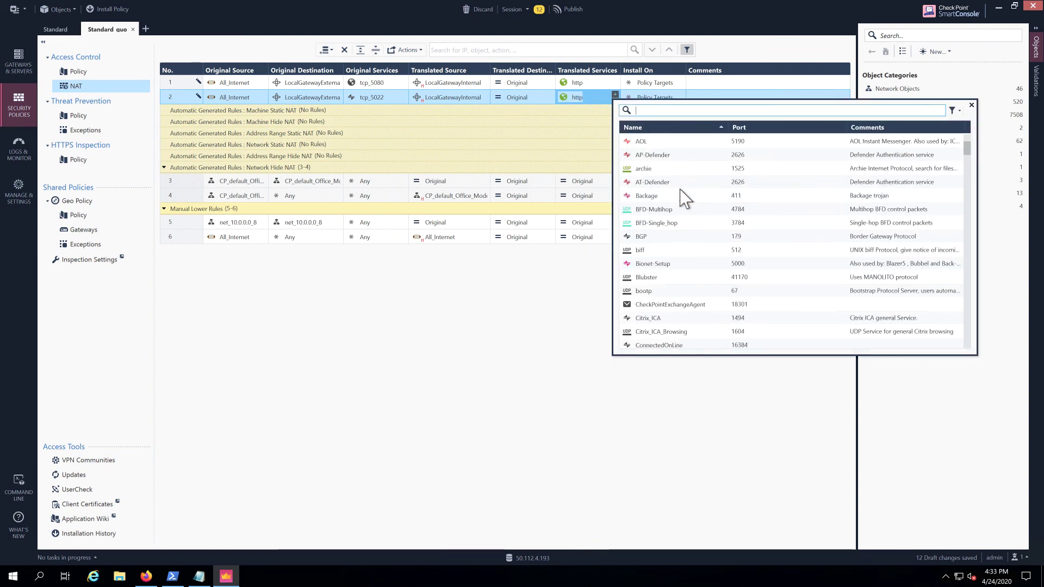
type("22")
key("BackSpace")
key("BackSpace")
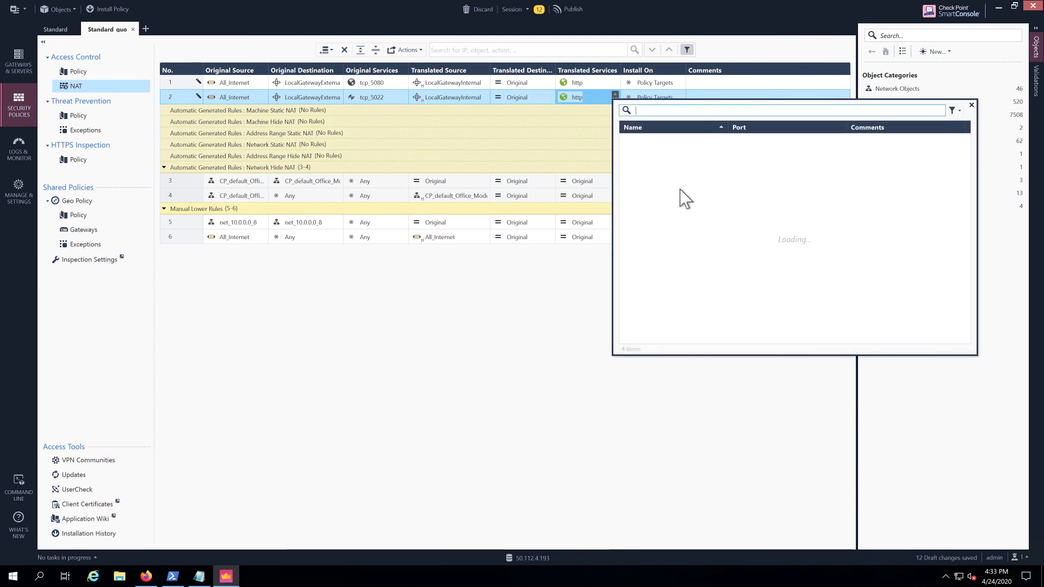
type("ssh")
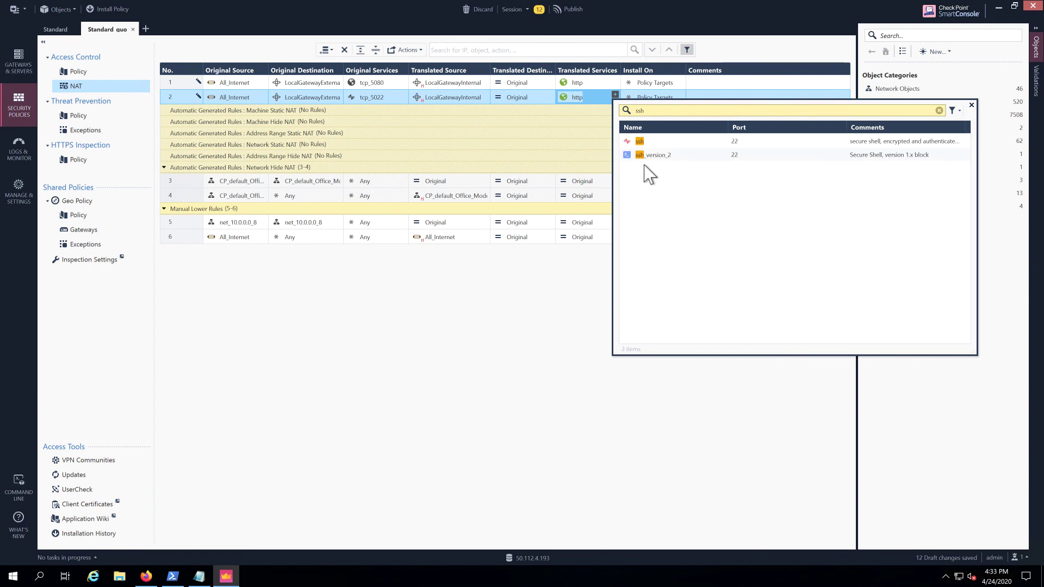
left_click(640, 142)
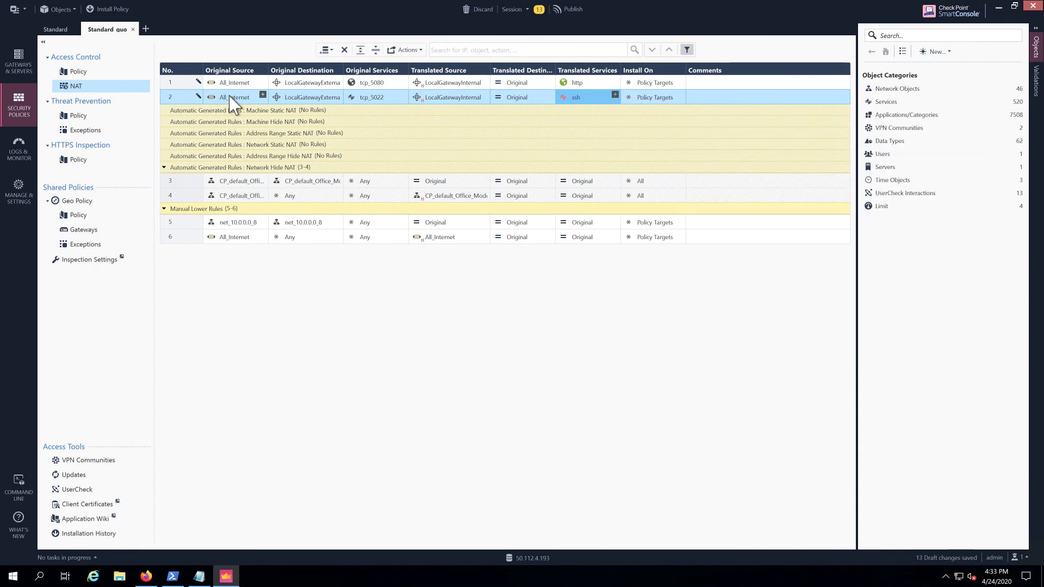
Step: Start installing the policy, publishing the unpublished session changes under the suggested session name
mouse_move(231, 97)
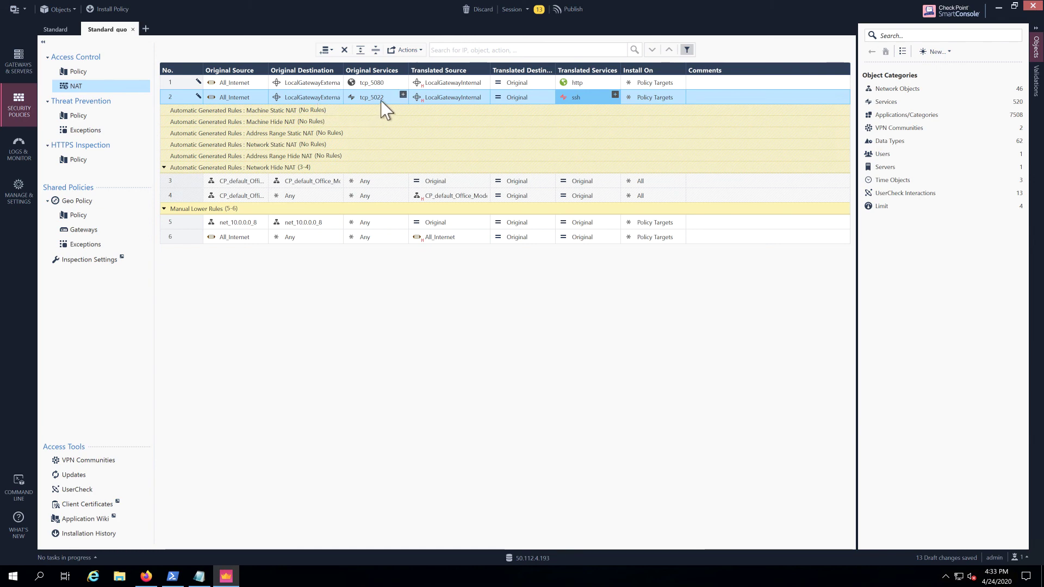
mouse_move(399, 108)
left_click(114, 10)
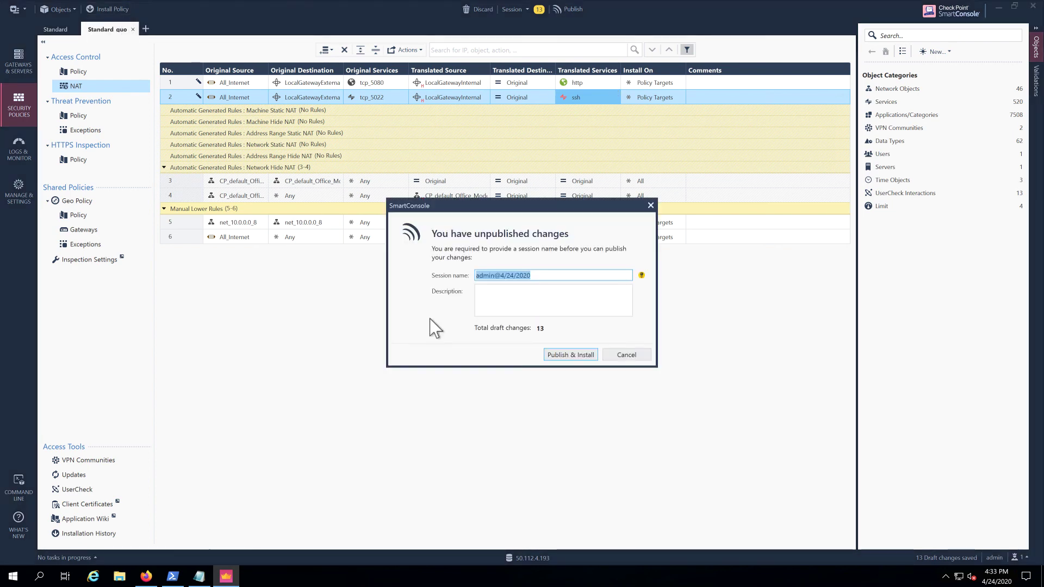
left_click(570, 355)
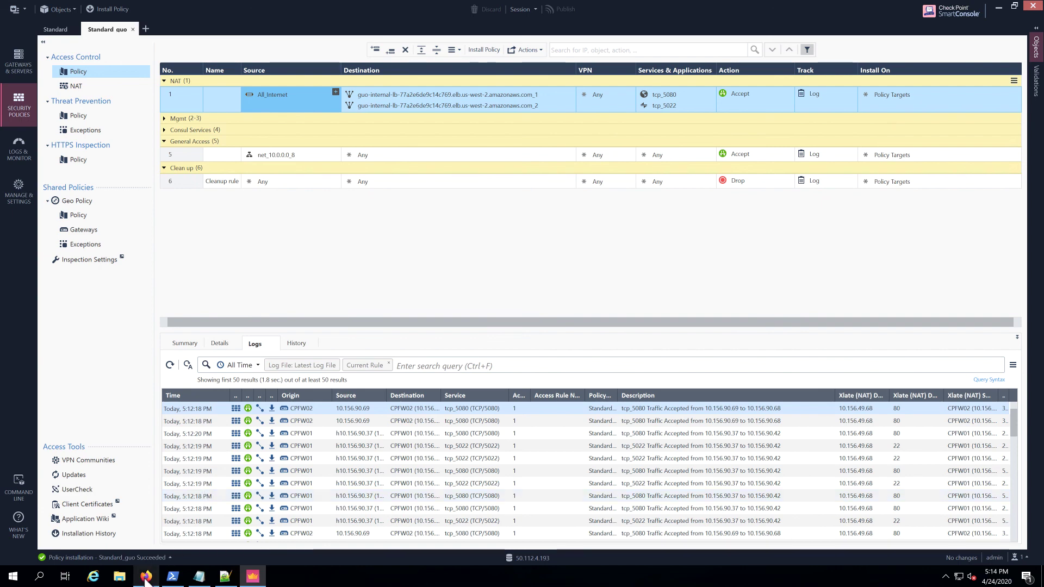
Step: Switch to Firefox and copy the DNS name of the guo-external-lb load balancer
mouse_move(145, 580)
left_click(144, 535)
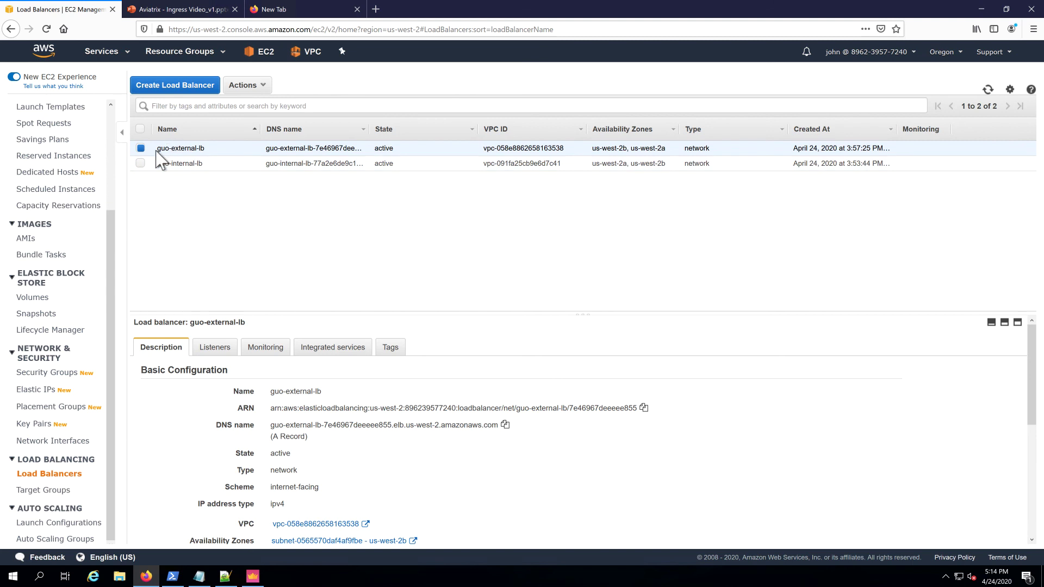
left_click(505, 425)
left_click(292, 16)
left_click(277, 28)
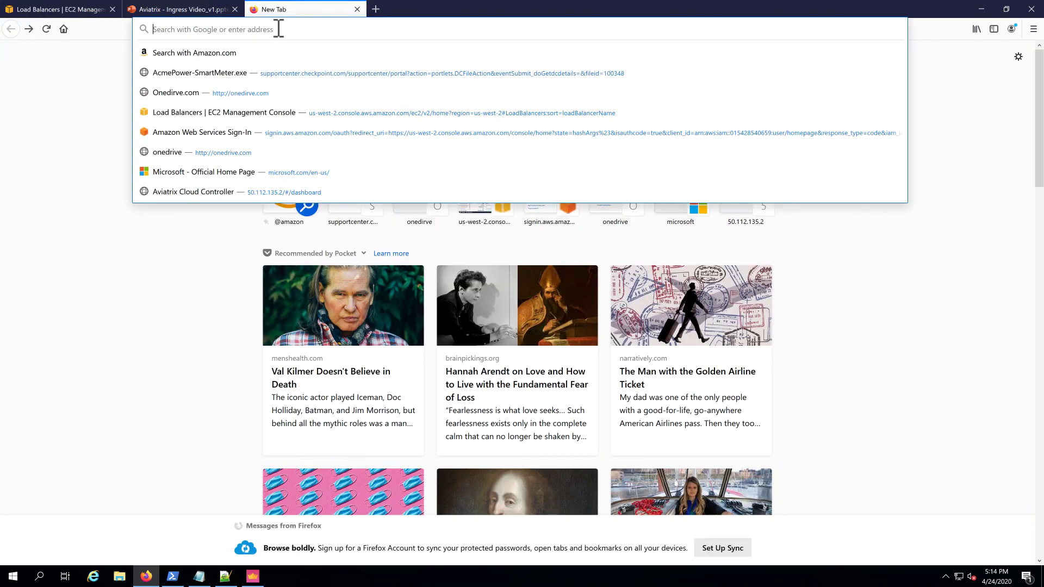
type("htt")
type("p://")
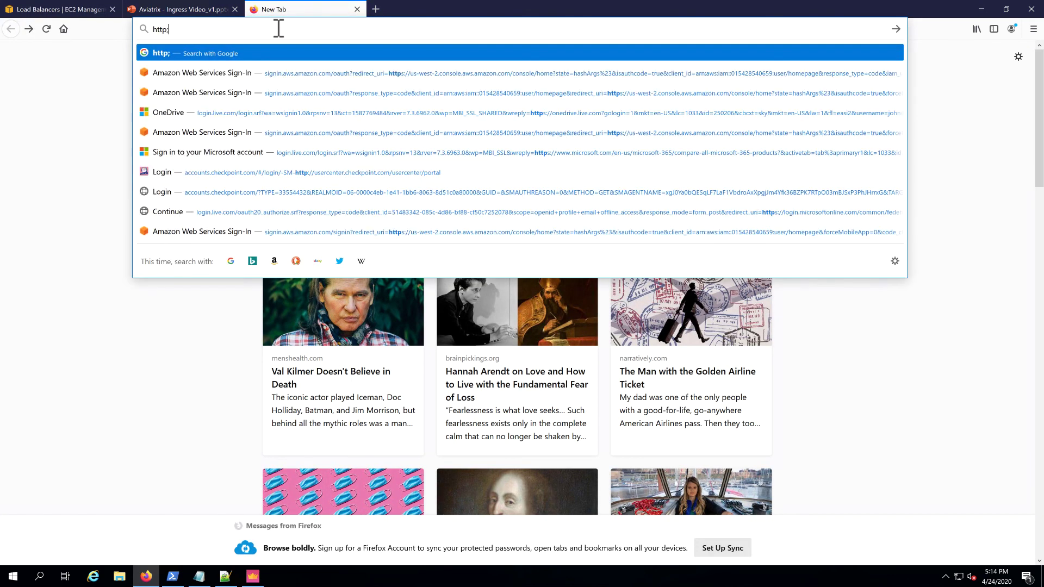
key("ctrl+v")
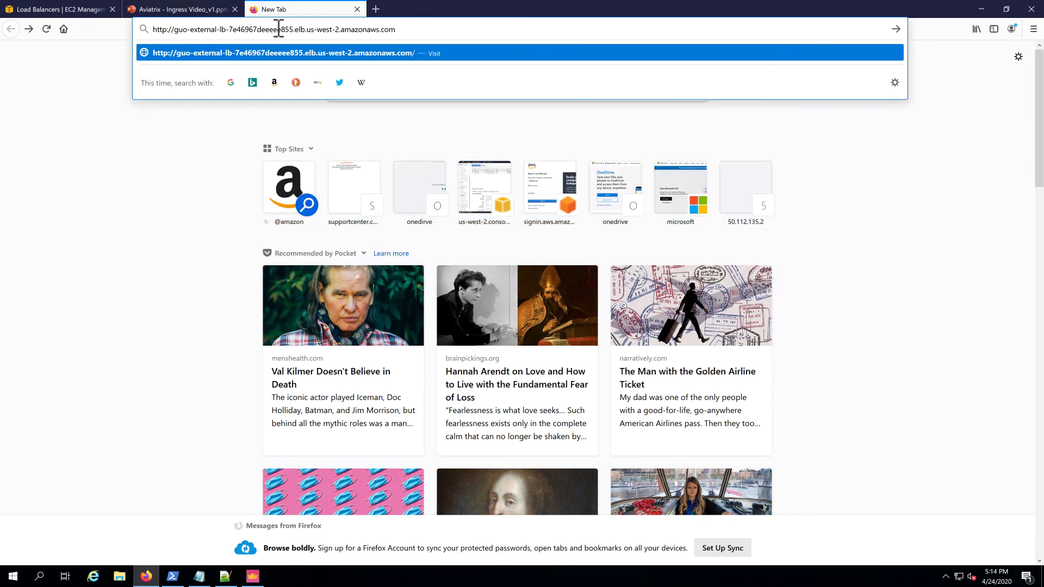
key("Return")
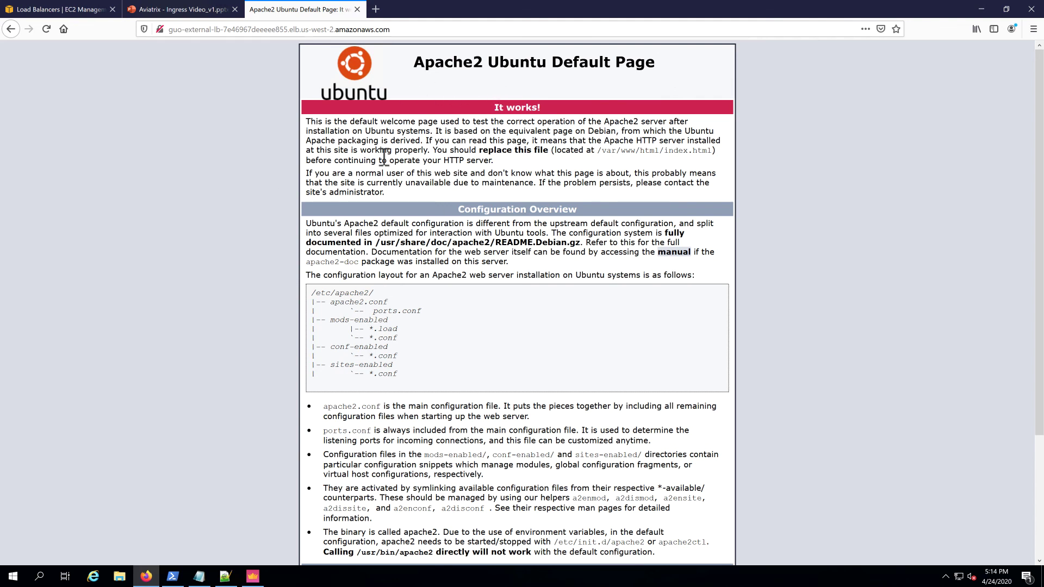
left_click(46, 29)
Step: Switch to PowerShell, stop the running packet capture and exit the SSH session on CPFW02
left_click(173, 576)
key("ctrl+c")
type("exit")
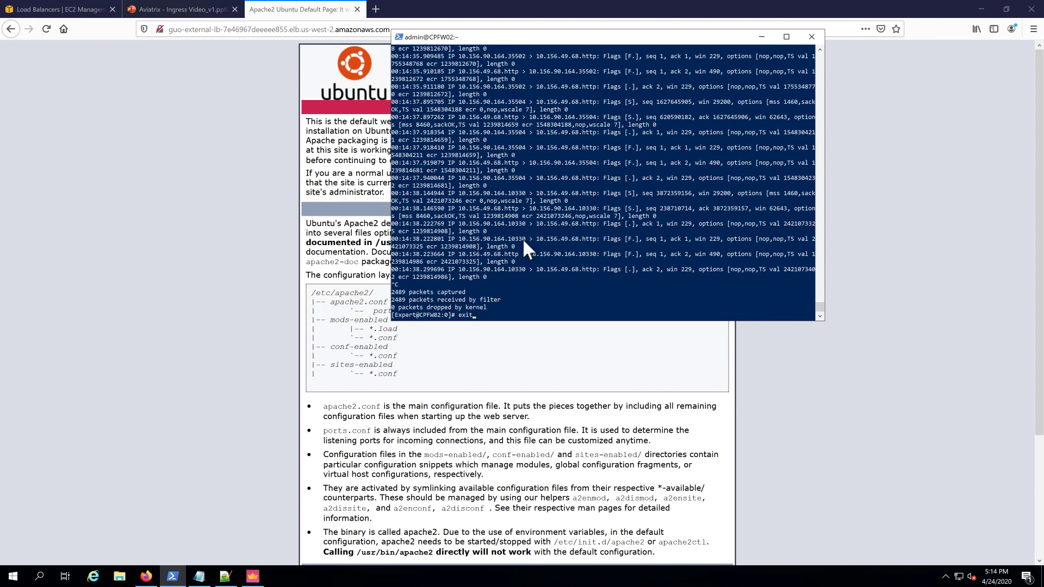
key("Return")
type("exit")
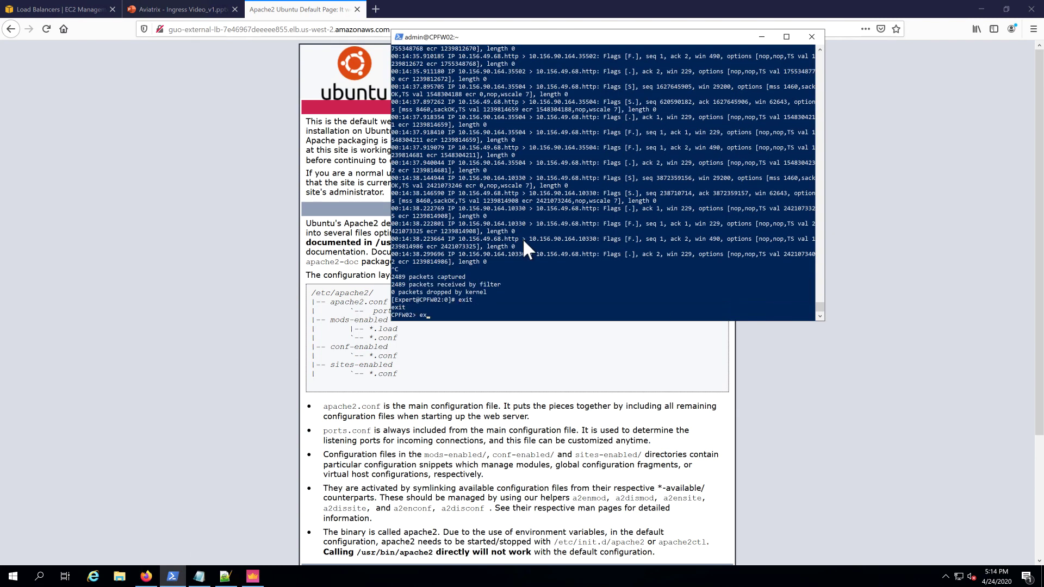
key("Return")
Step: List the Downloads folder and connect over SSH as ubuntu to the copied load balancer DNS name using .\aws.pem, accepting the host key
type("ls")
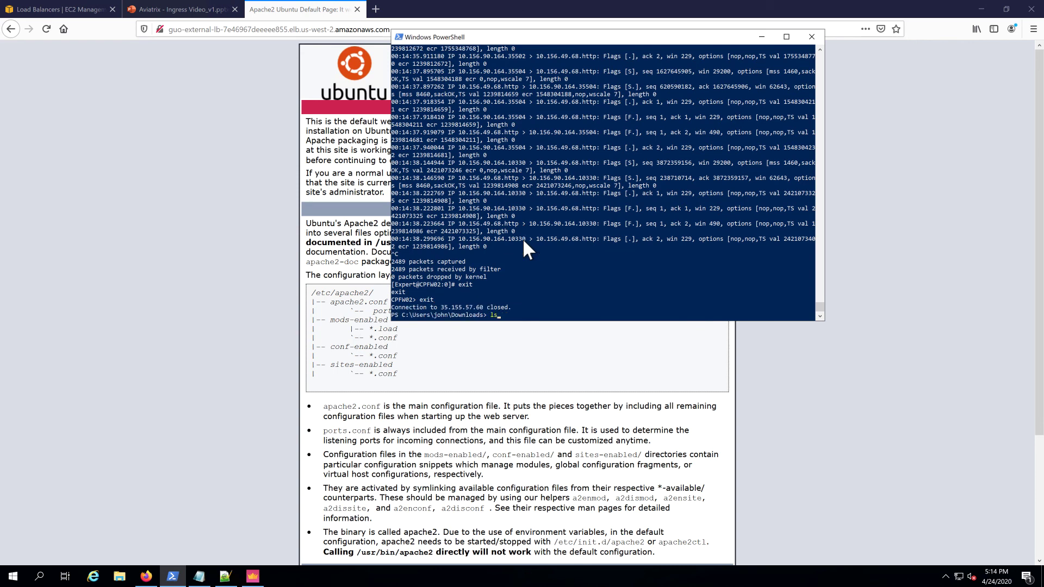
key("Return")
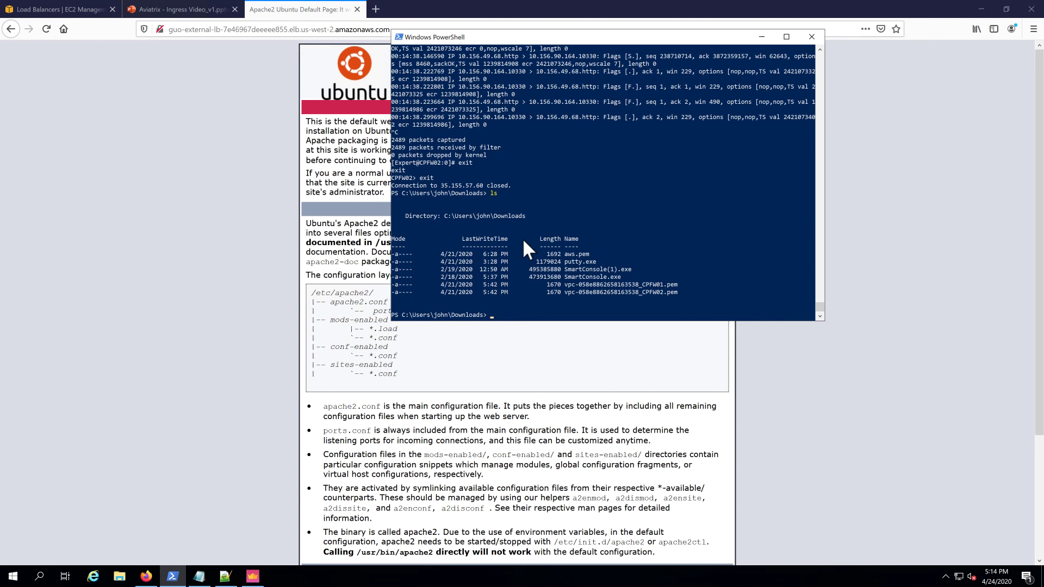
type("ssh -i .\\aws.pem ubuntu@")
key("ctrl+v")
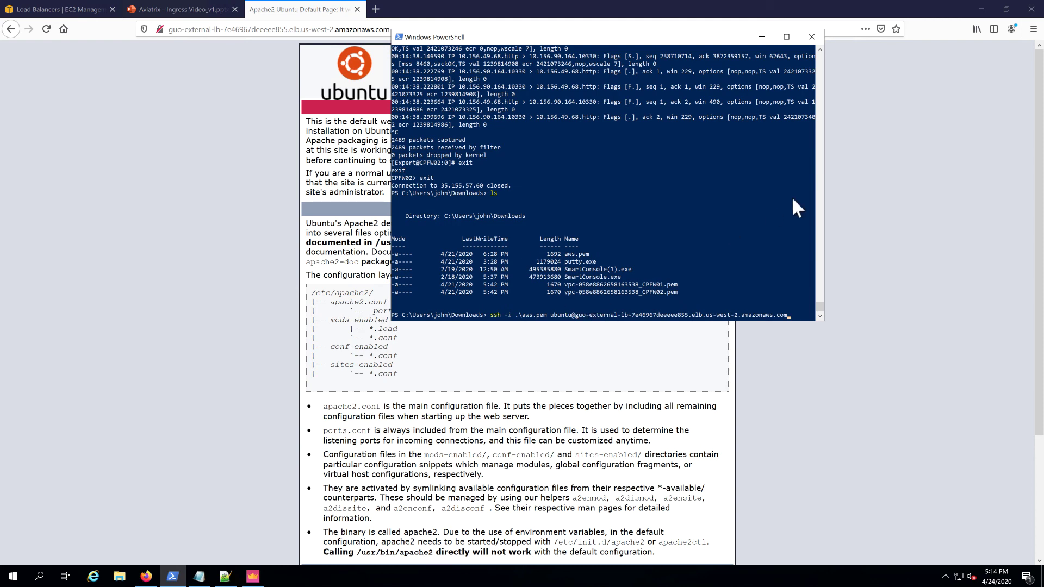
key("Return")
type("yes")
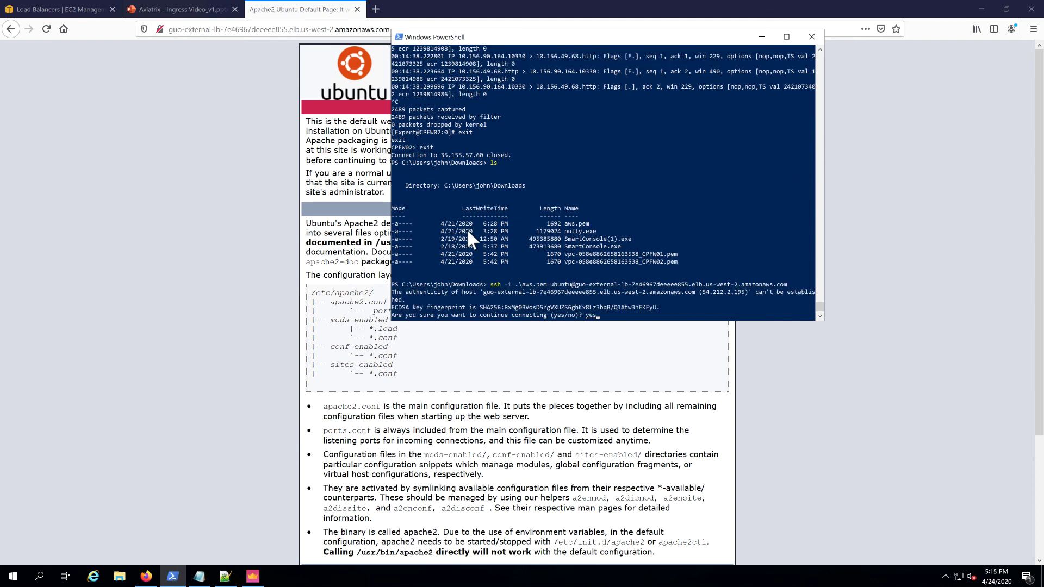
key("Return")
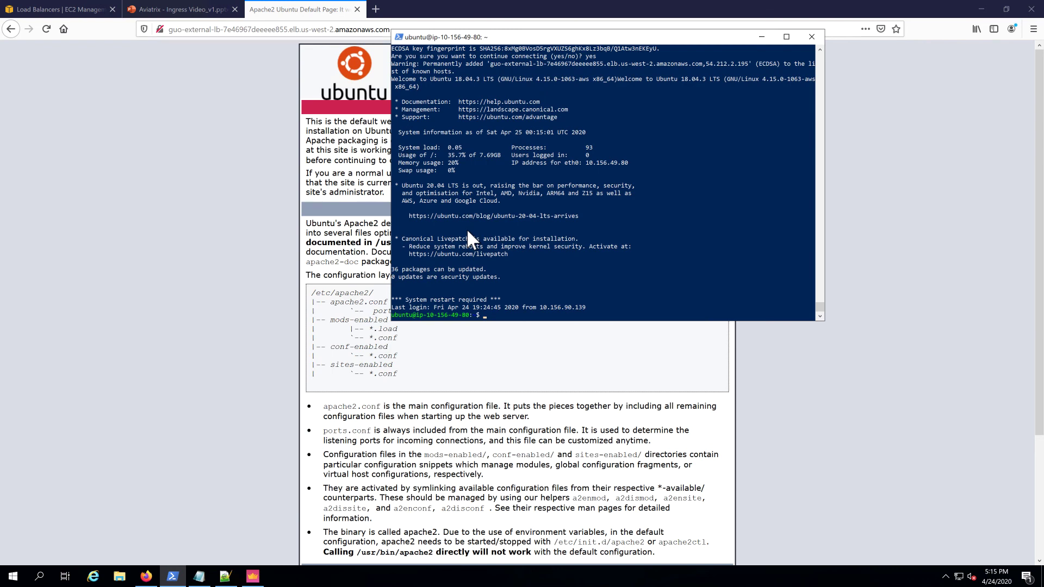
Step: Inspect the connected server's ARP table, network interfaces and kernel details with arp -na, ifconfig -a and uname -a
type("arp -na")
key("Return")
type("ifconfig -a")
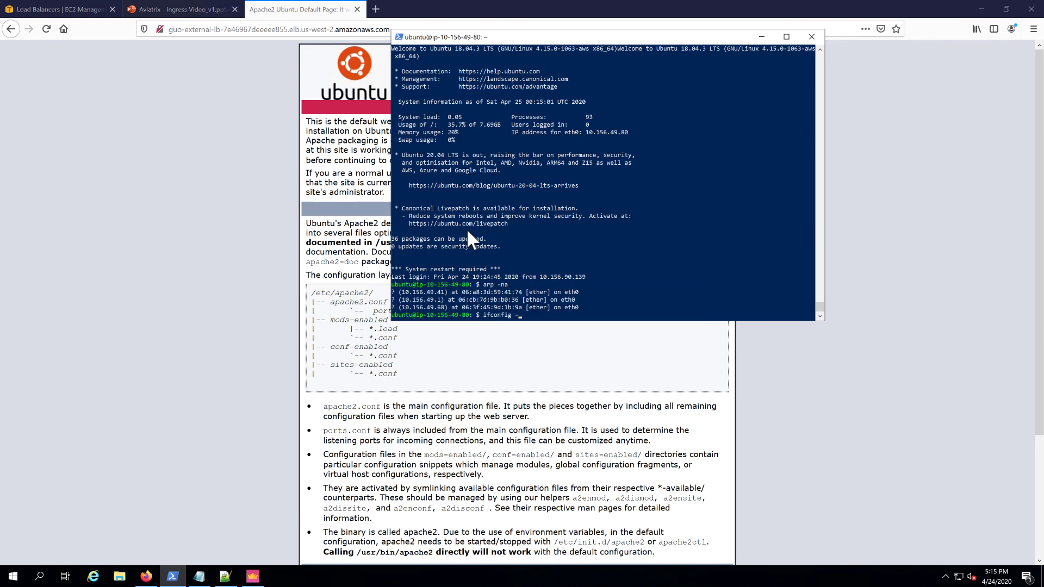
key("Return")
type("uname -a")
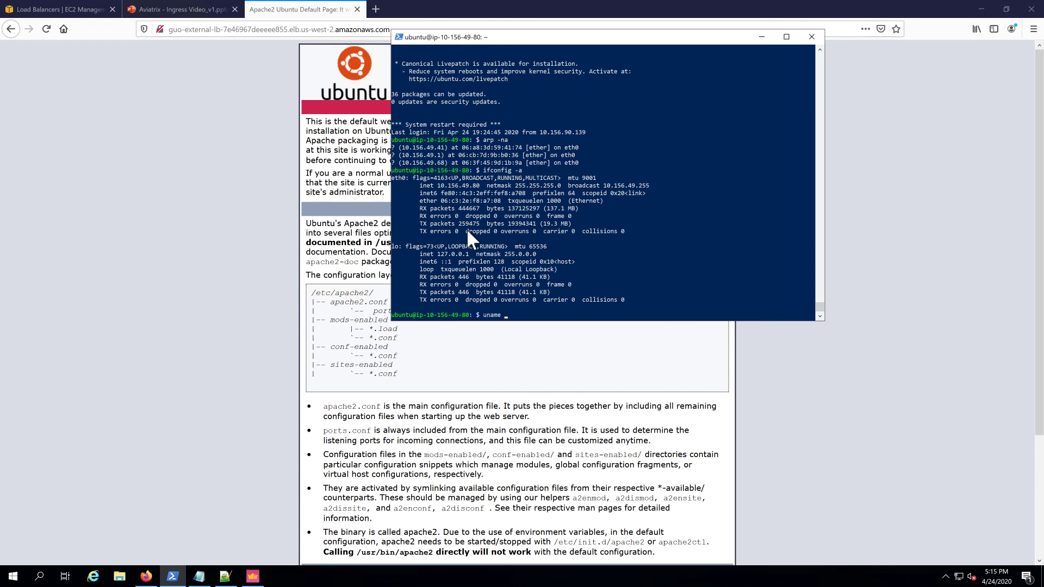
key("Return")
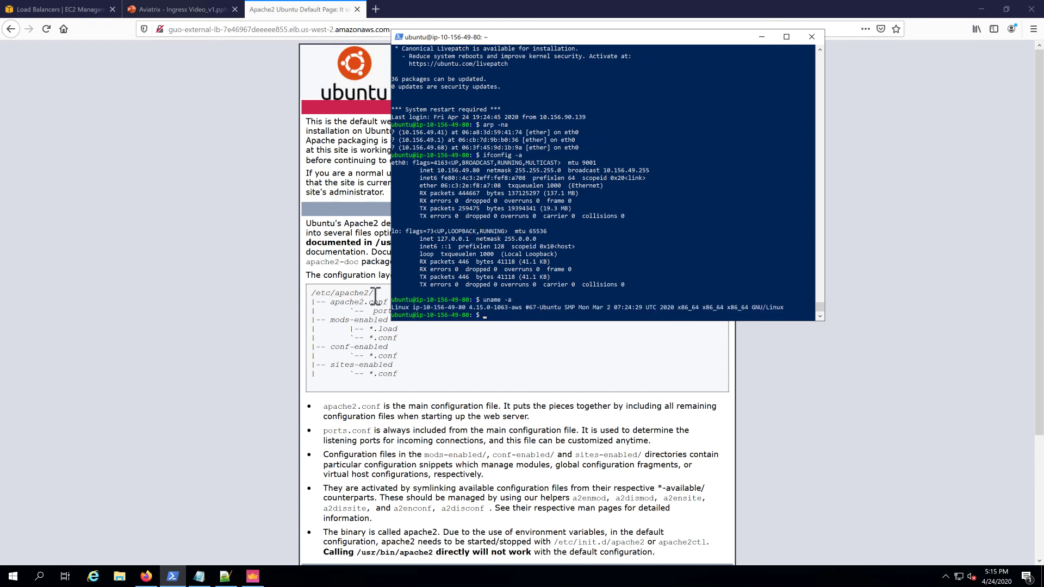